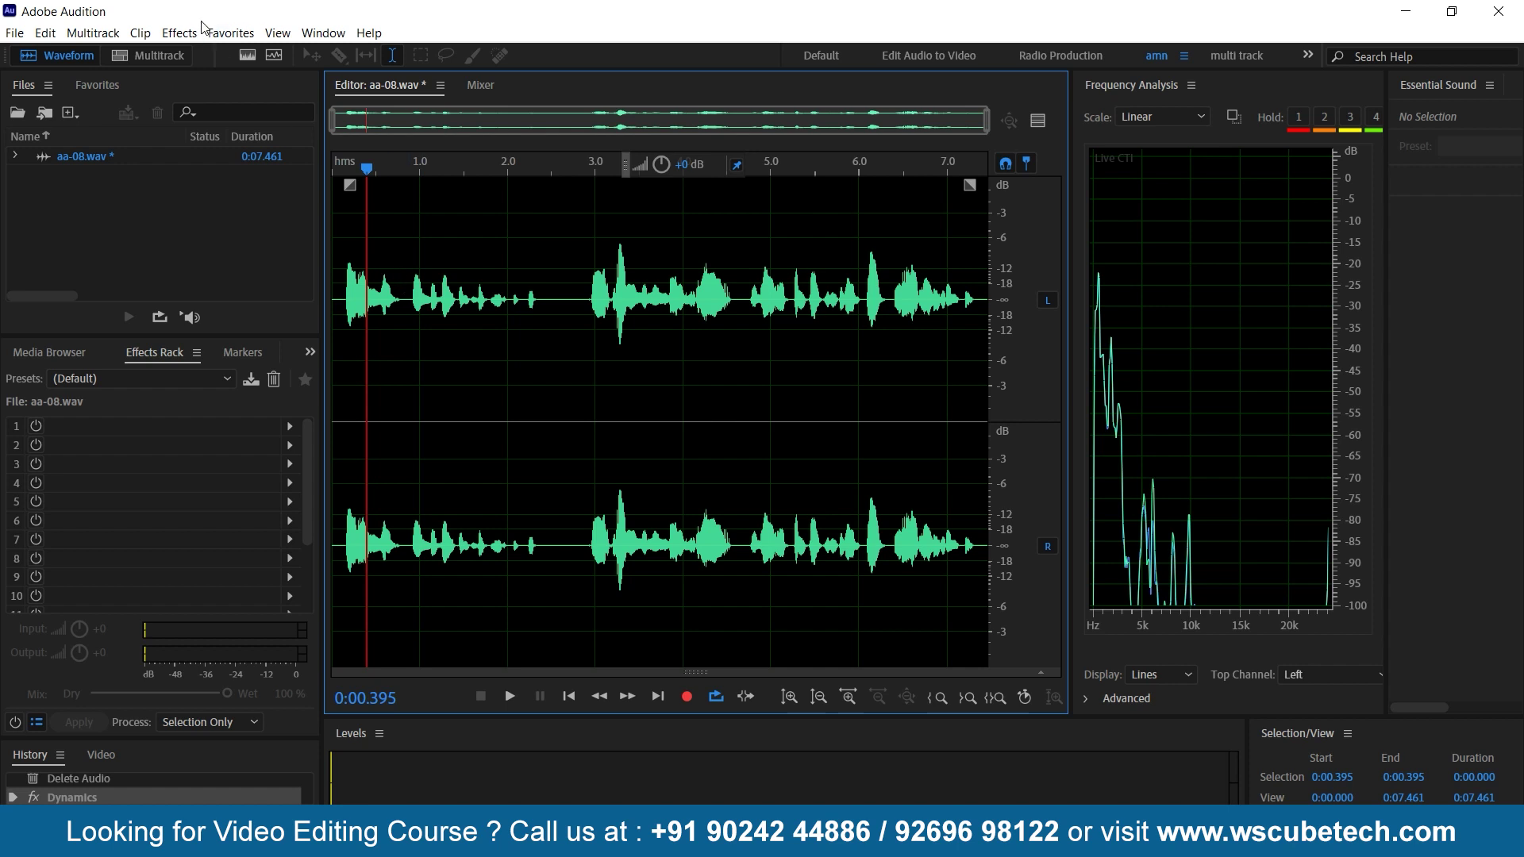
# - Open the FFT Filter effect for the aa-08.wav file and reset it to the (Default) preset
pyautogui.click(387, 252)
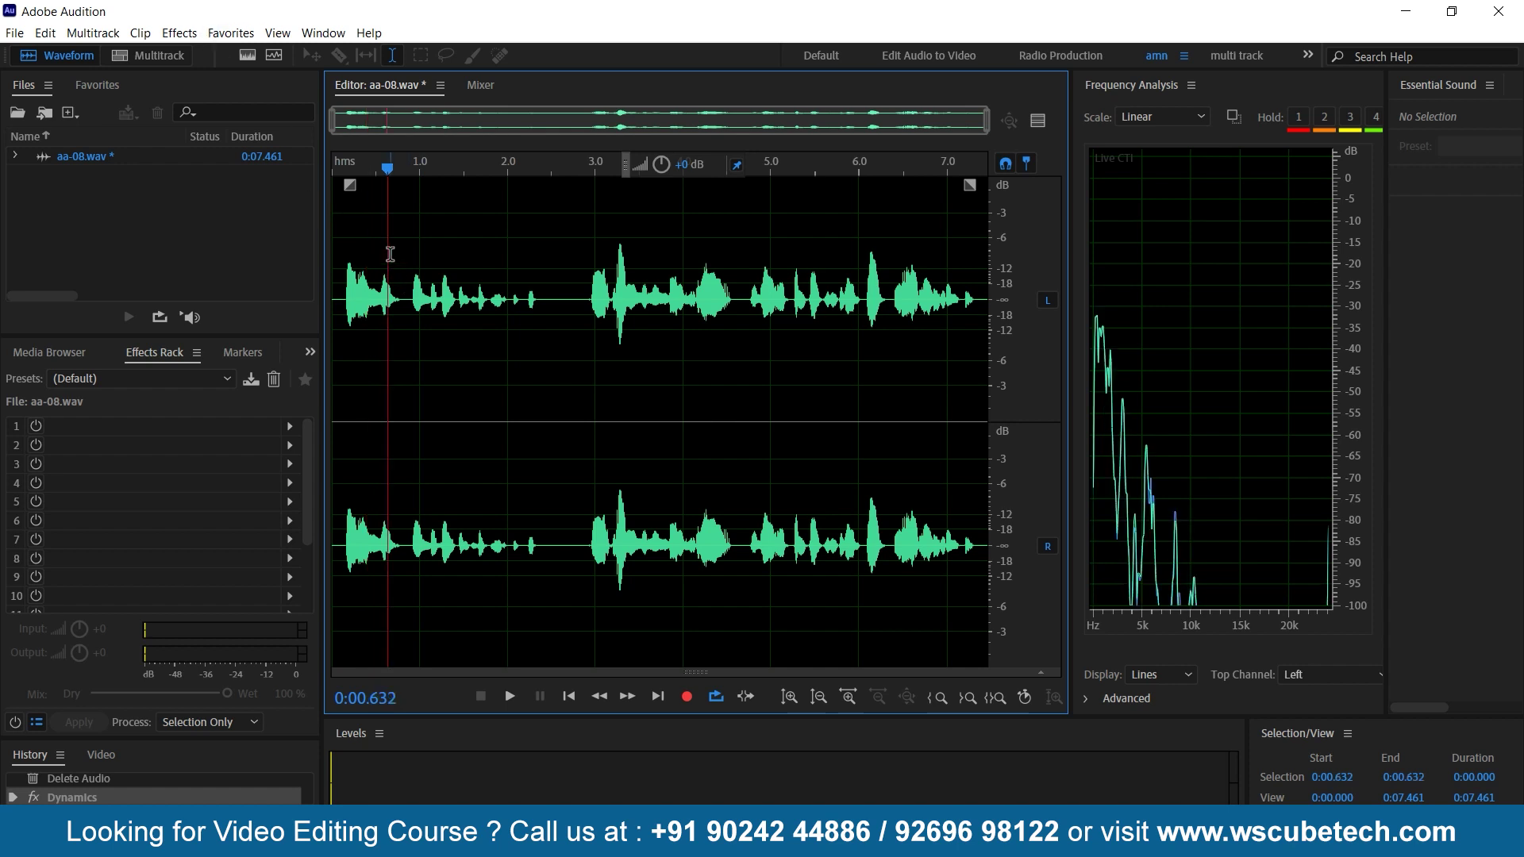
pyautogui.click(184, 35)
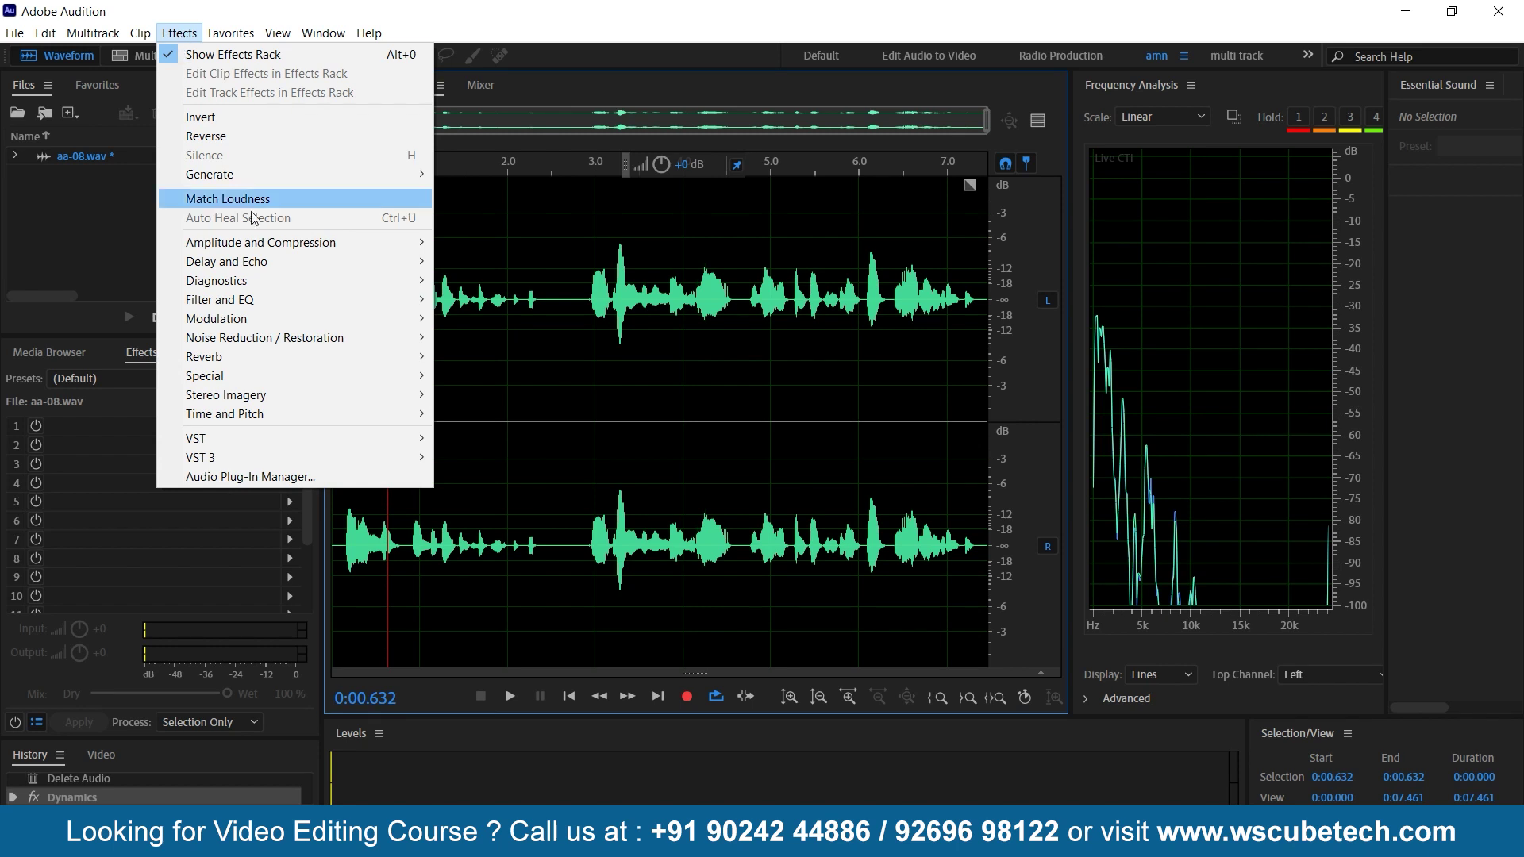
pyautogui.moveTo(248, 299)
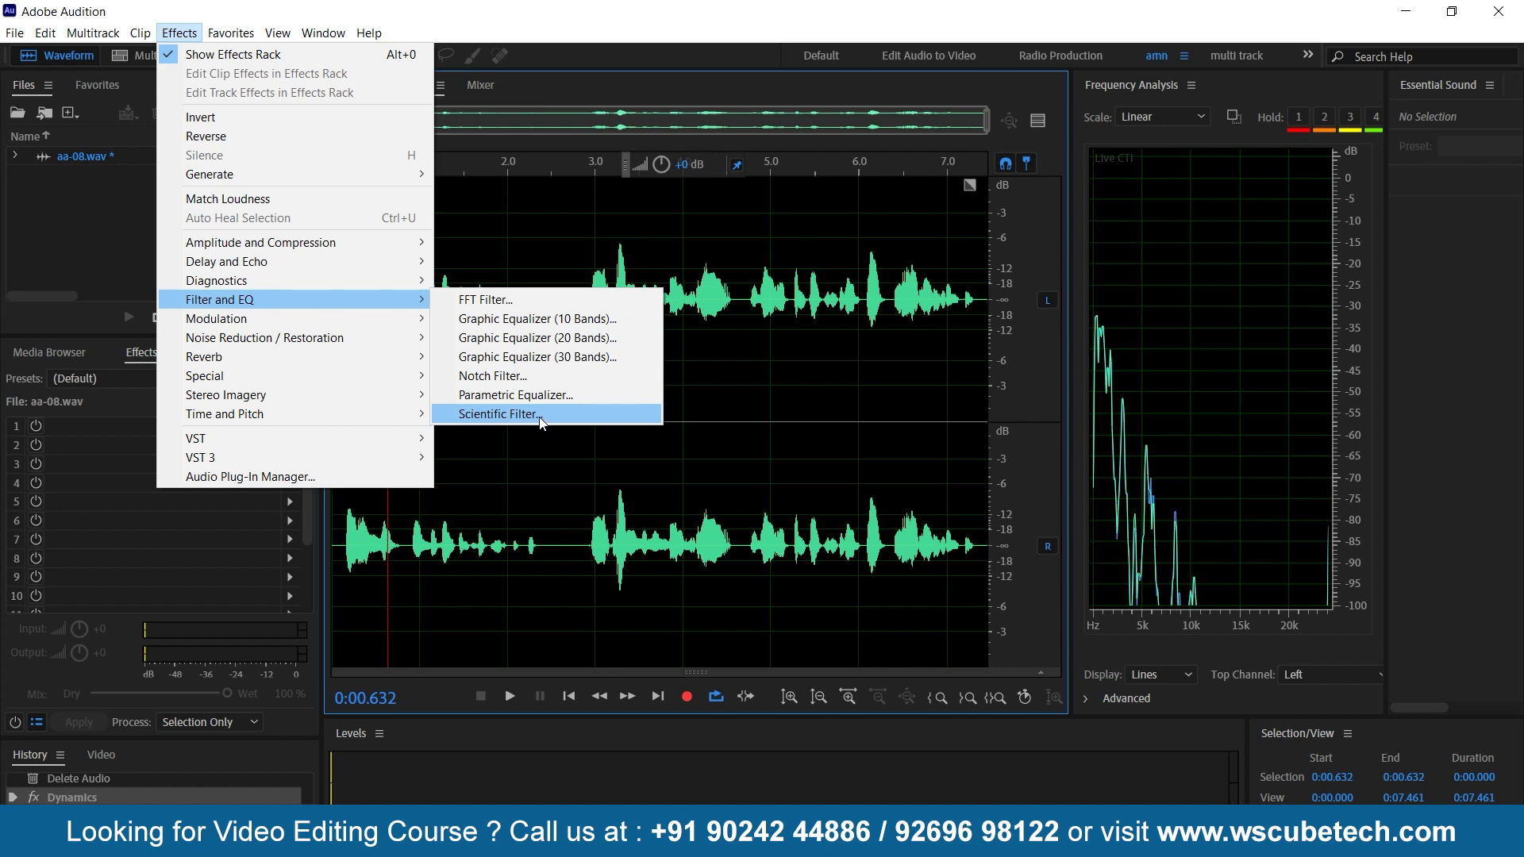
pyautogui.click(492, 304)
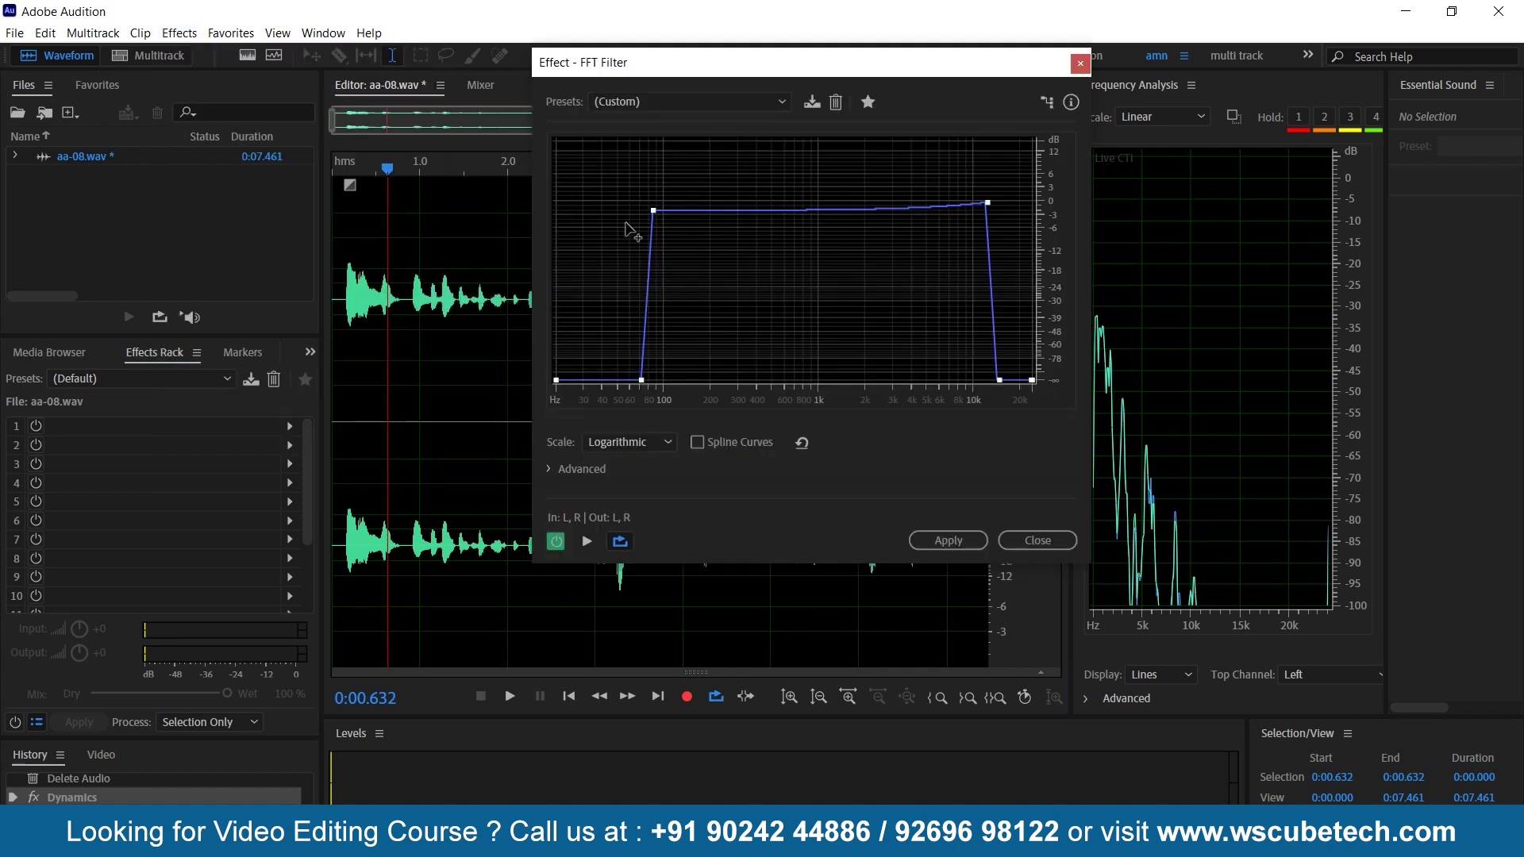
pyautogui.click(680, 109)
pyautogui.click(670, 117)
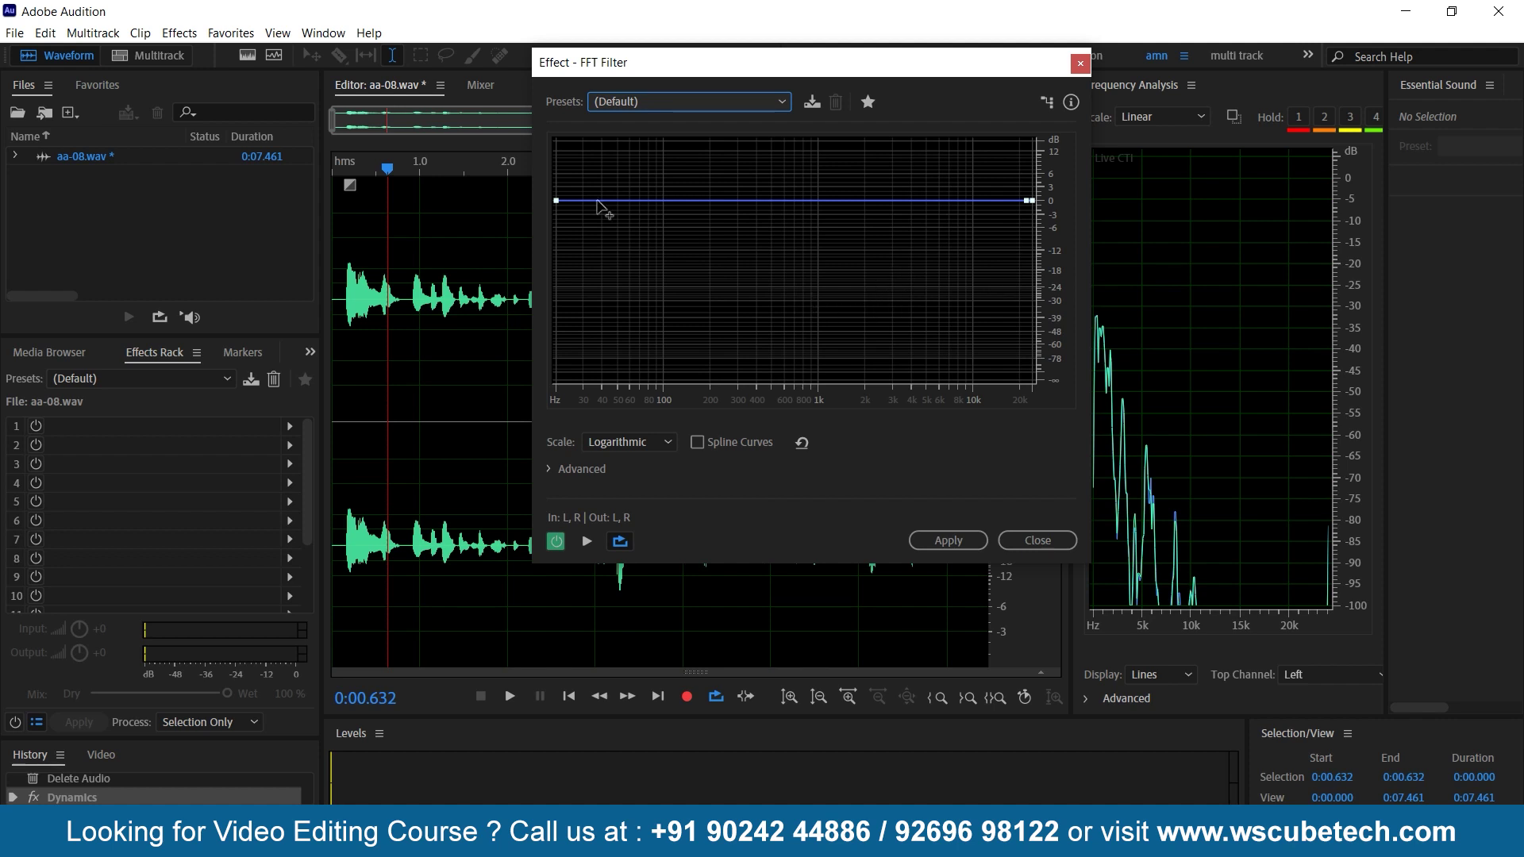
pyautogui.click(665, 102)
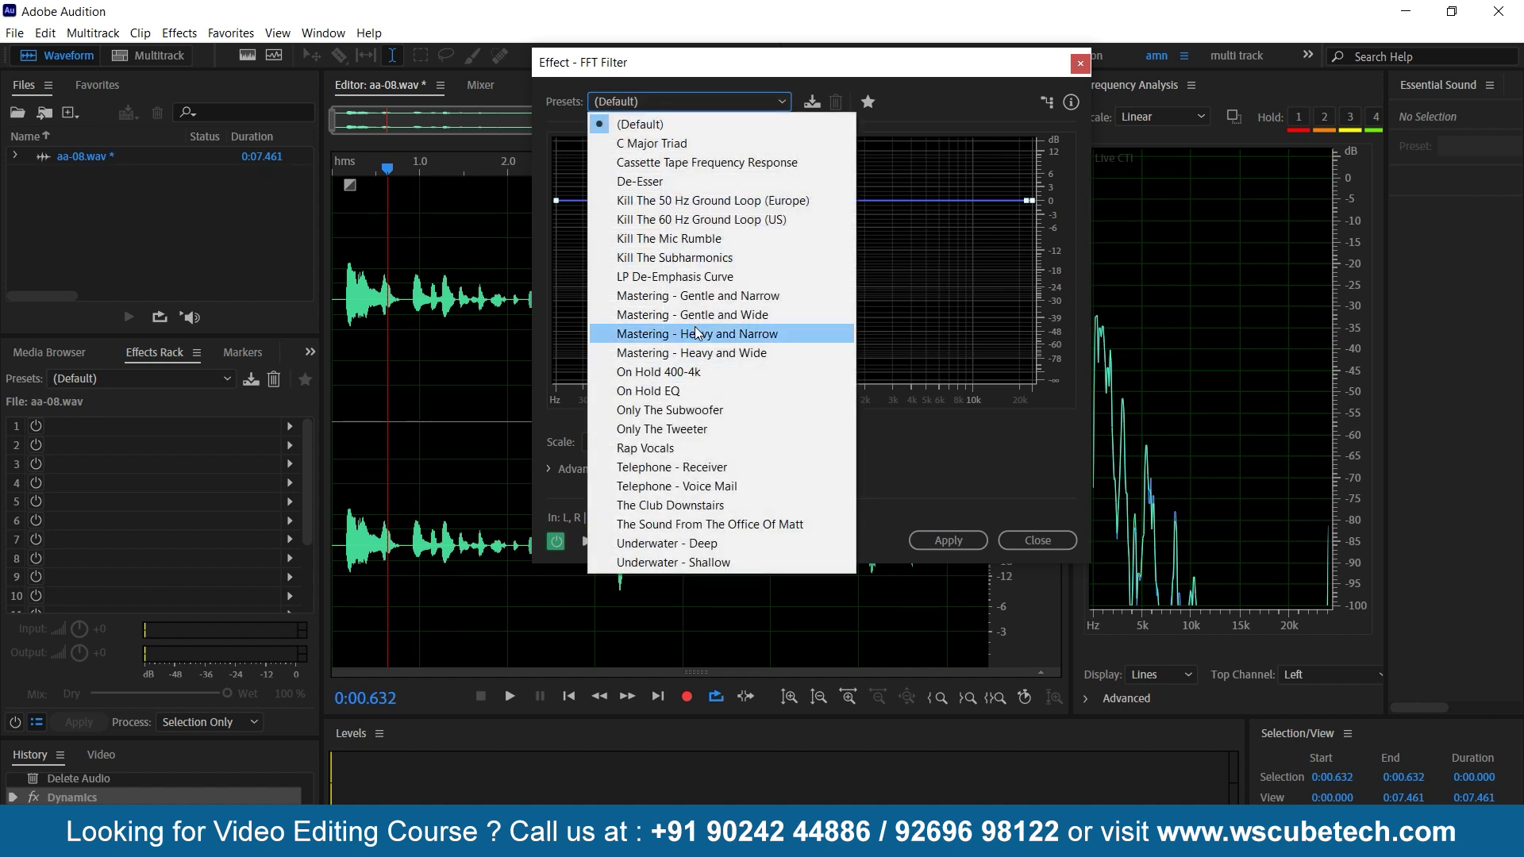
pyautogui.click(649, 240)
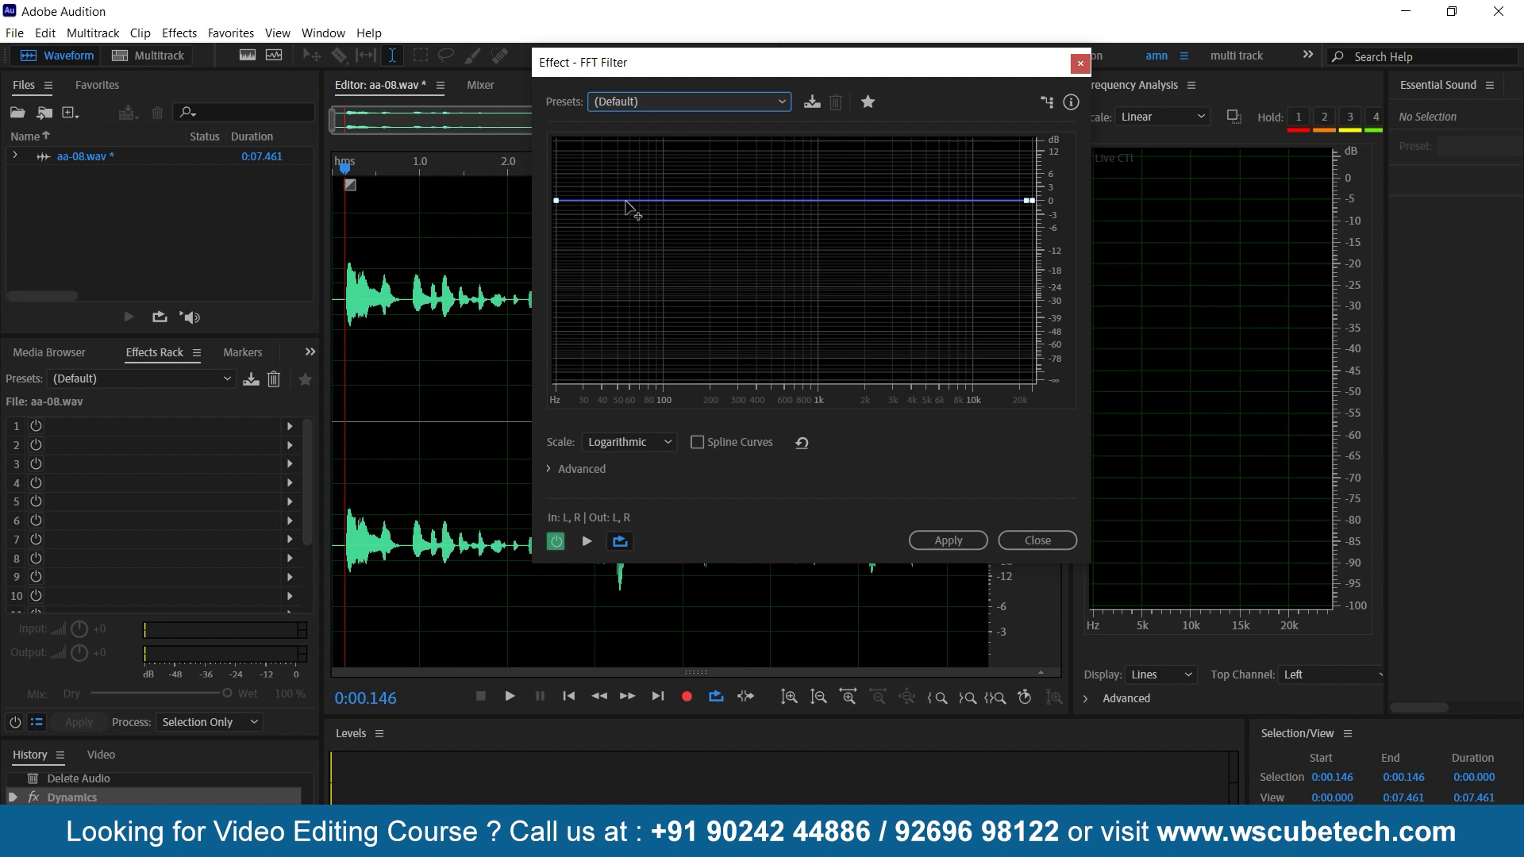
# - Add two curve points near 80 Hz and lower the curve below them to −∞ dB to cut the low frequencies
pyautogui.click(626, 202)
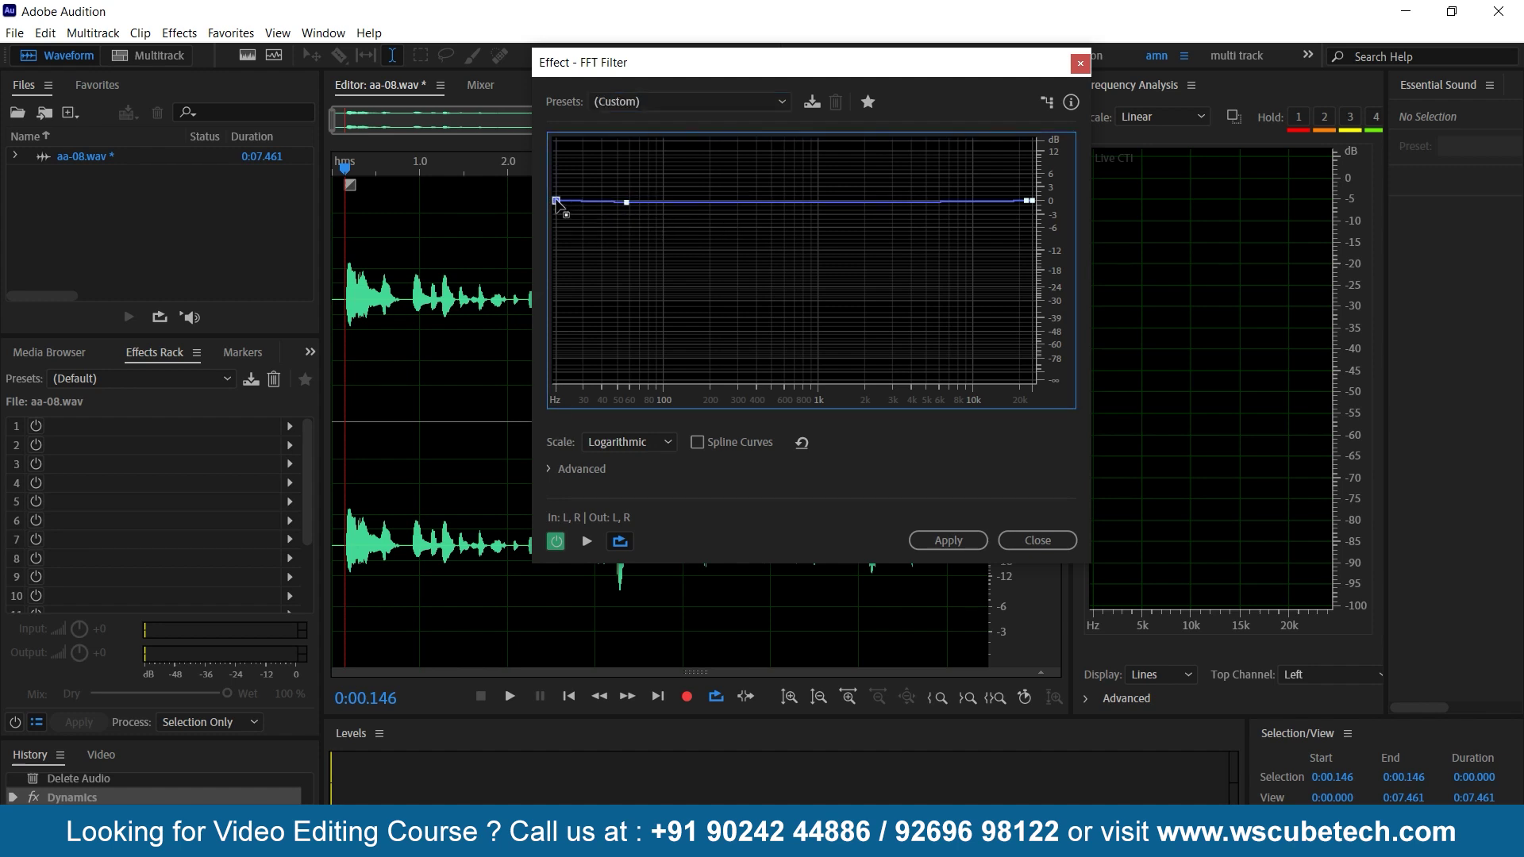
pyautogui.click(647, 207)
pyautogui.moveTo(627, 202); pyautogui.dragTo(645, 381)
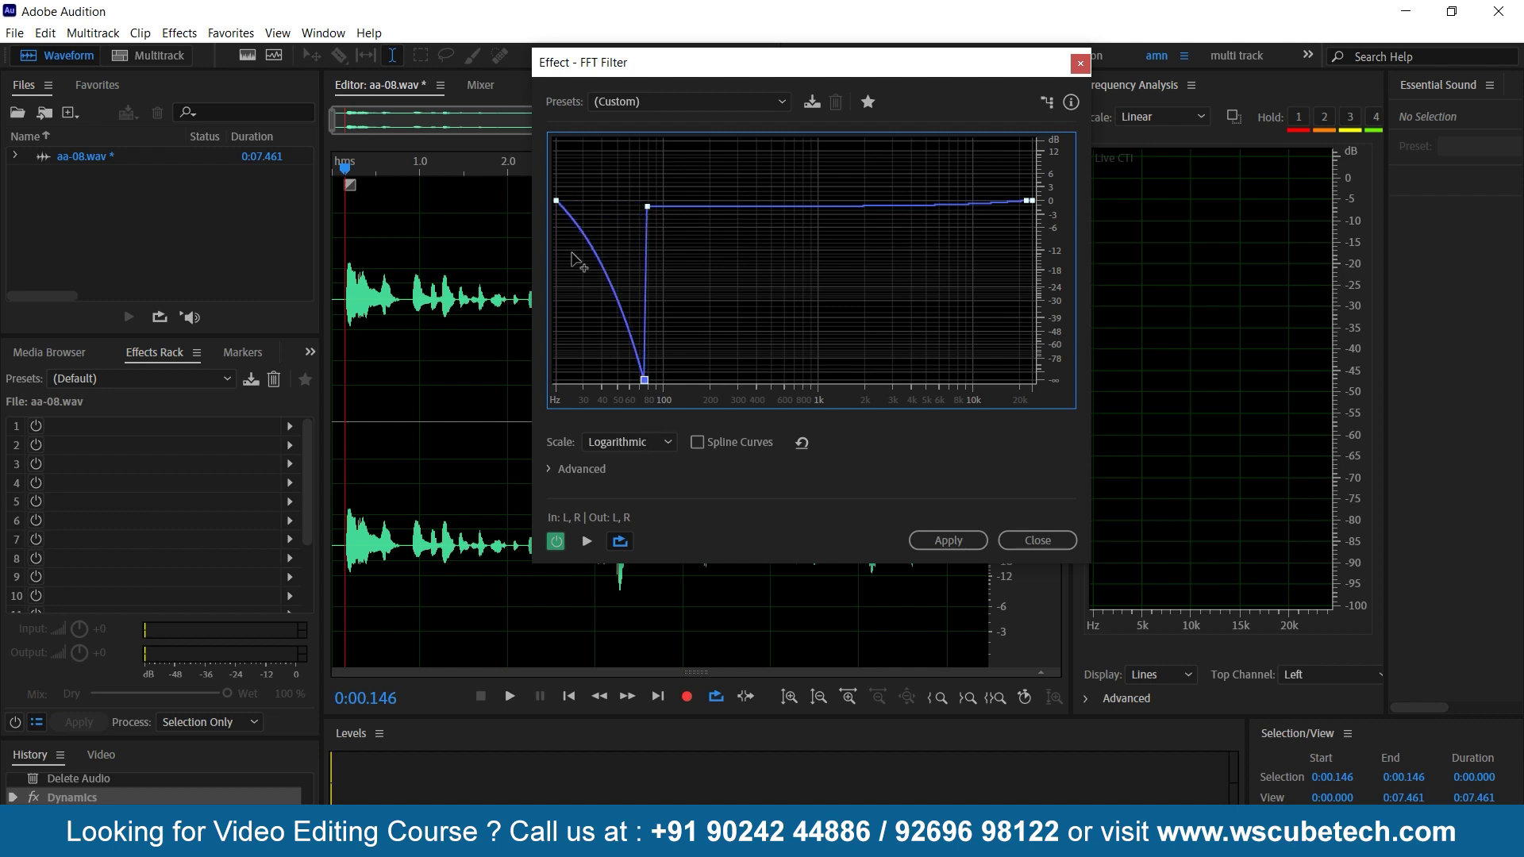
pyautogui.moveTo(556, 201); pyautogui.dragTo(599, 389)
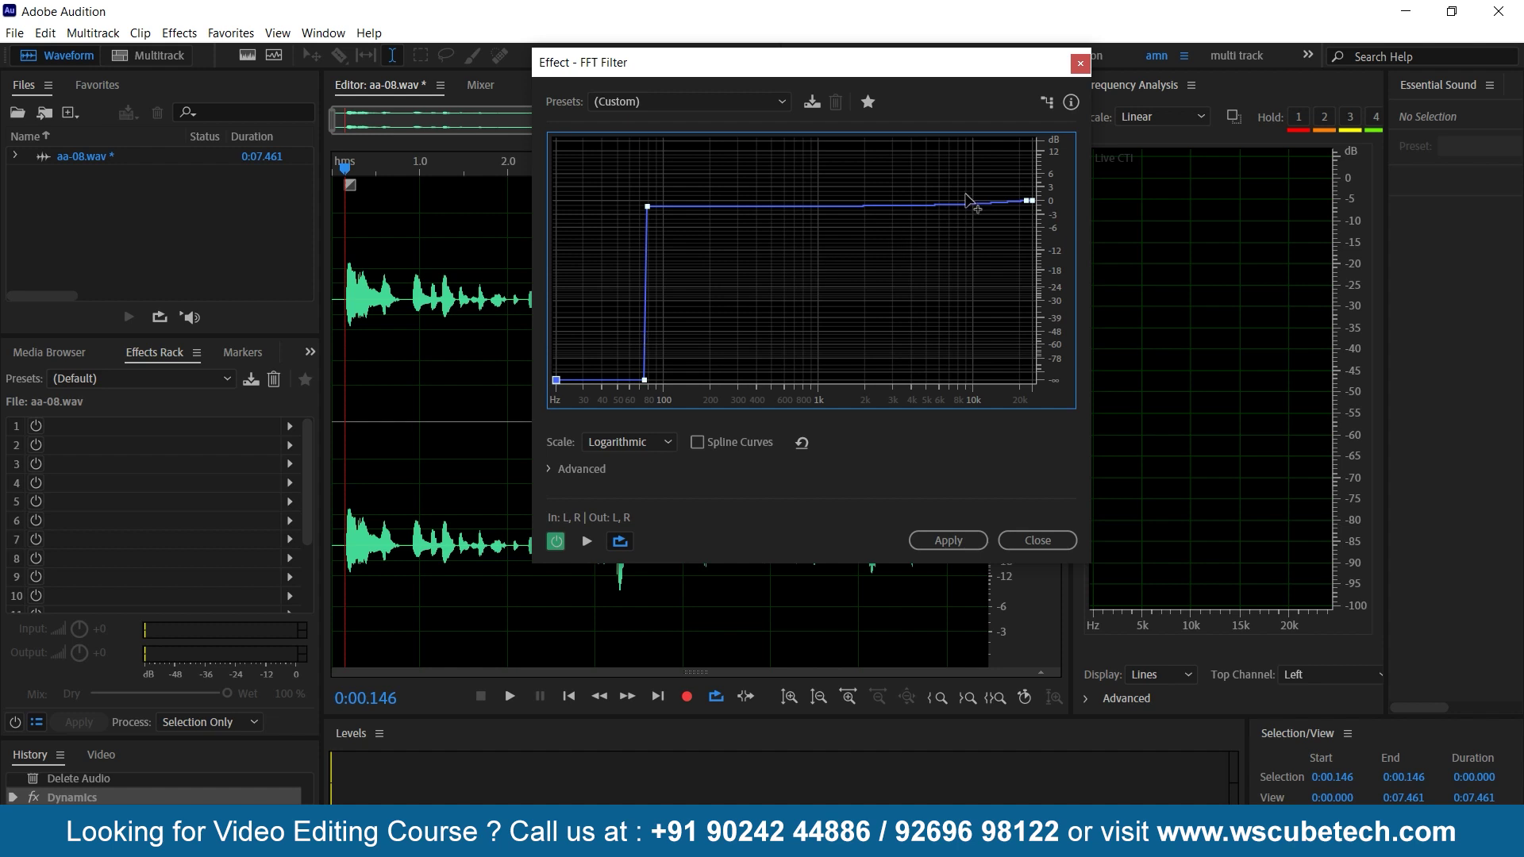
# - Cut the high frequencies to −∞ dB with a roll-off starting at about 12 kHz, and preview the sound
pyautogui.click(999, 207)
pyautogui.click(987, 207)
pyautogui.moveTo(998, 208); pyautogui.dragTo(1009, 383)
pyautogui.moveTo(1032, 202); pyautogui.dragTo(1048, 421)
pyautogui.moveTo(1027, 202); pyautogui.dragTo(1046, 417)
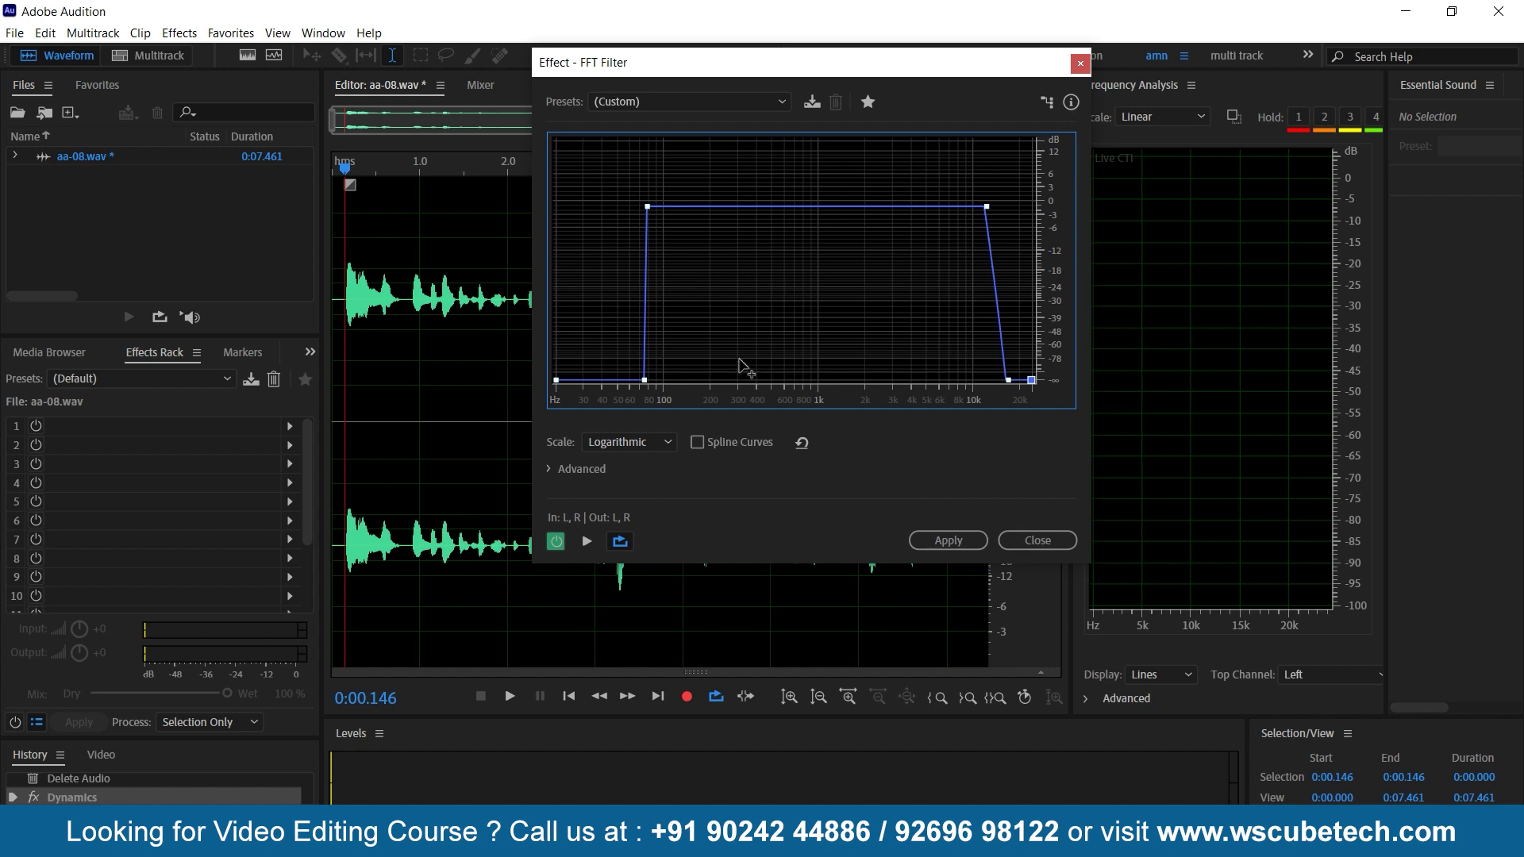
pyautogui.press('space')
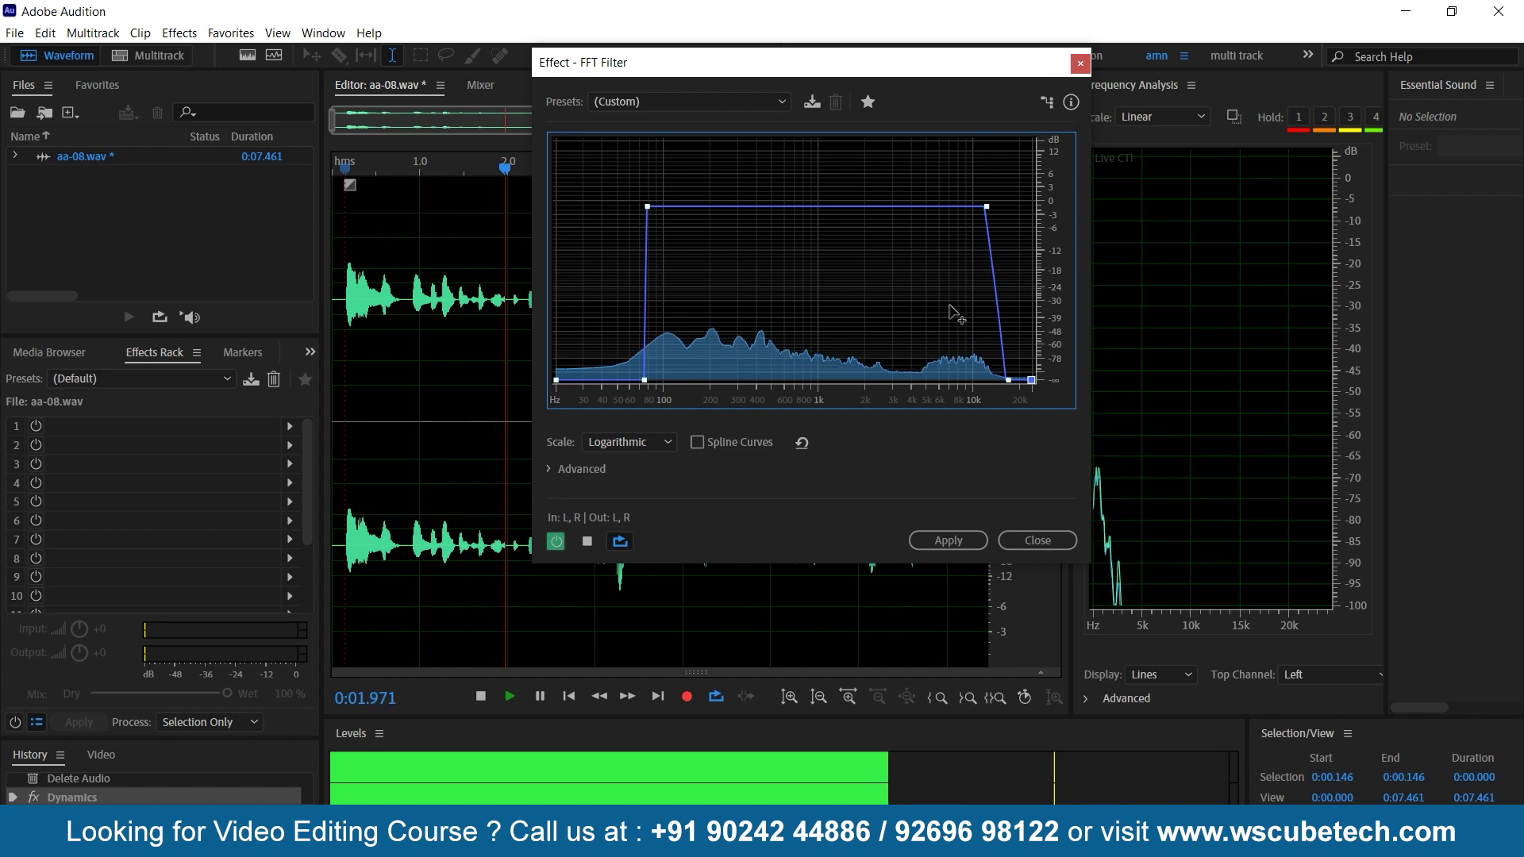
pyautogui.press('space')
# - Move the high-frequency cutoff down to about 3.5 kHz with a steep drop and preview the filtered voice
pyautogui.moveTo(1008, 380); pyautogui.dragTo(920, 380)
pyautogui.moveTo(986, 207); pyautogui.dragTo(966, 215)
pyautogui.click(921, 380)
pyautogui.moveTo(921, 381); pyautogui.dragTo(920, 415)
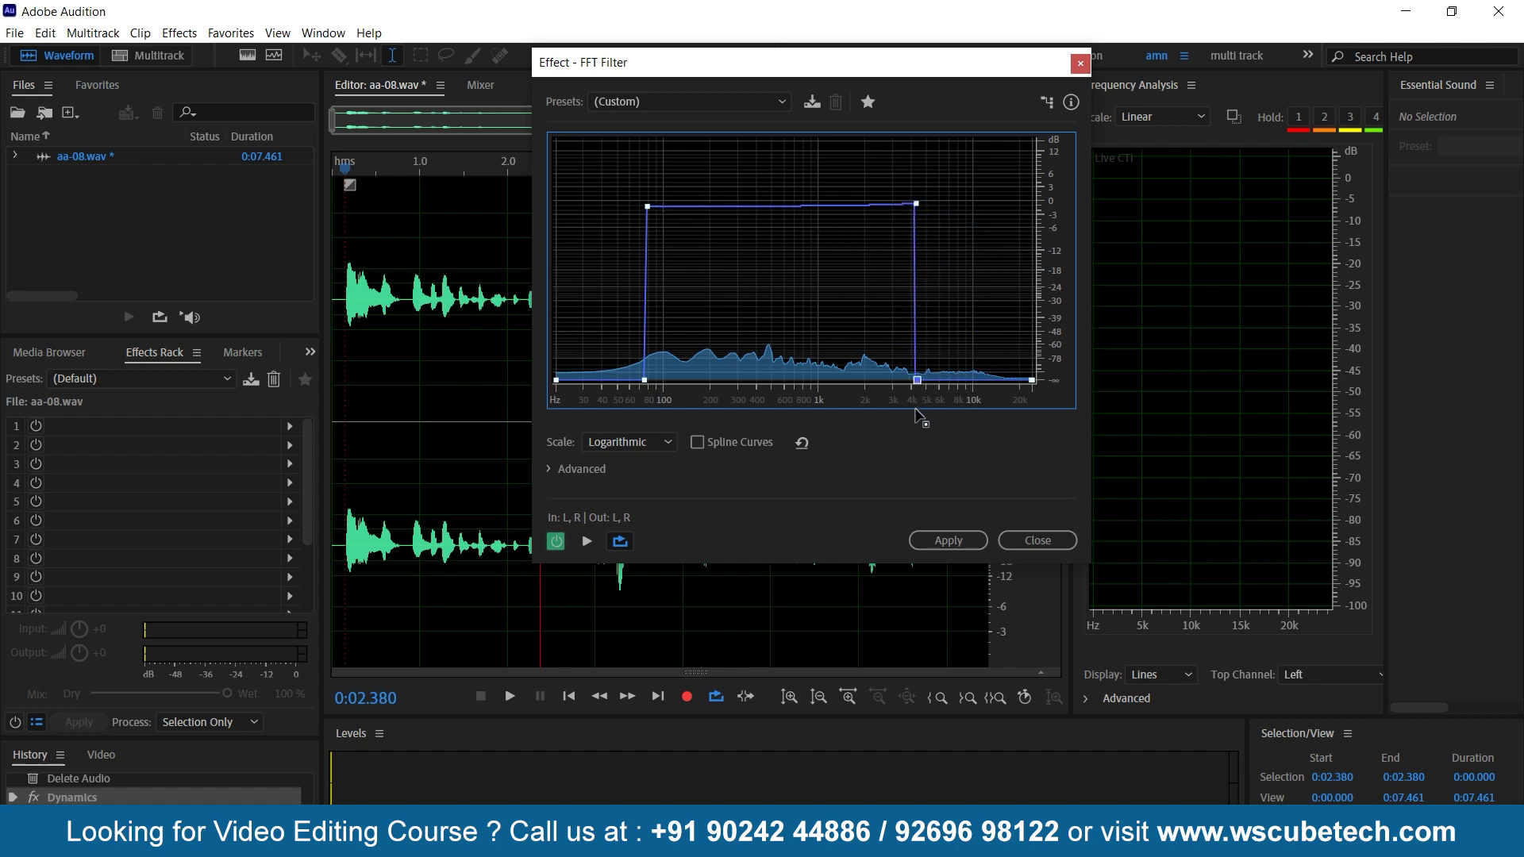
pyautogui.moveTo(893, 204)
pyautogui.mouseDown()
pyautogui.moveTo(914, 204)
pyautogui.moveTo(902, 207)
pyautogui.mouseUp()
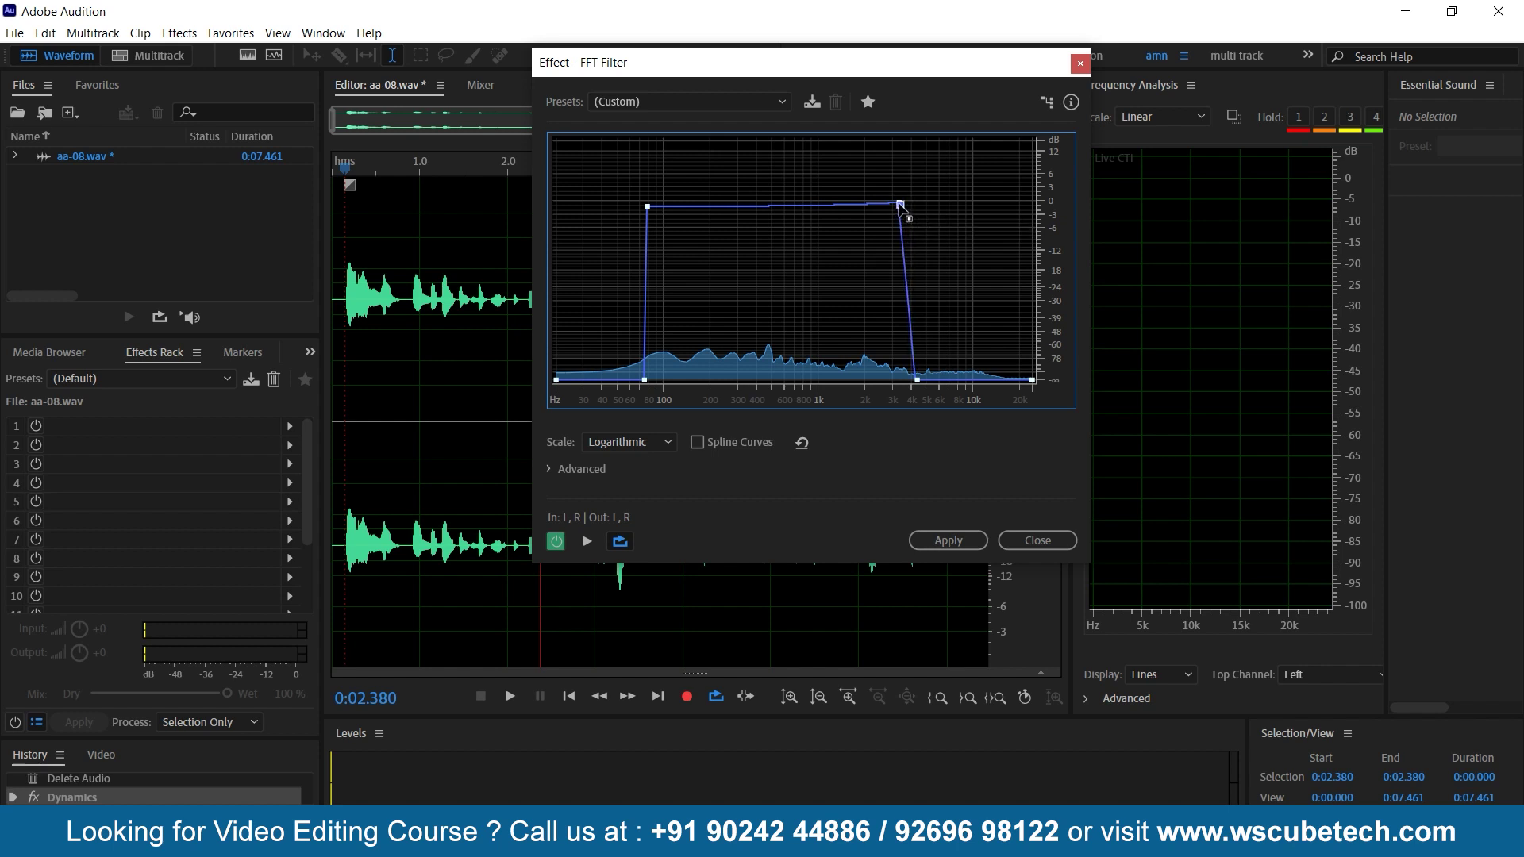
pyautogui.moveTo(917, 382); pyautogui.dragTo(906, 381)
pyautogui.press('space')
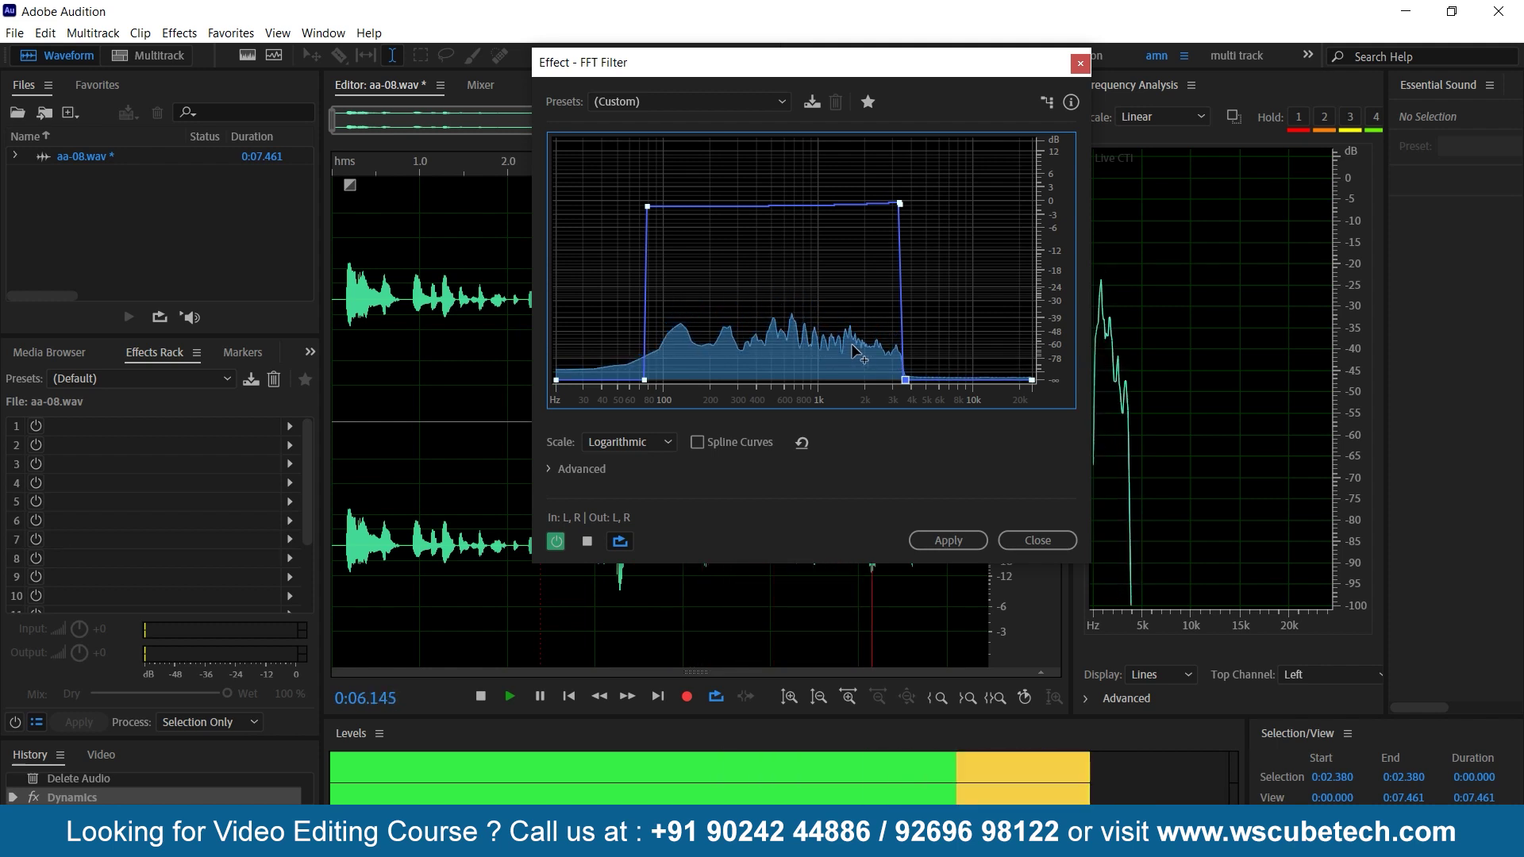
pyautogui.press('space')
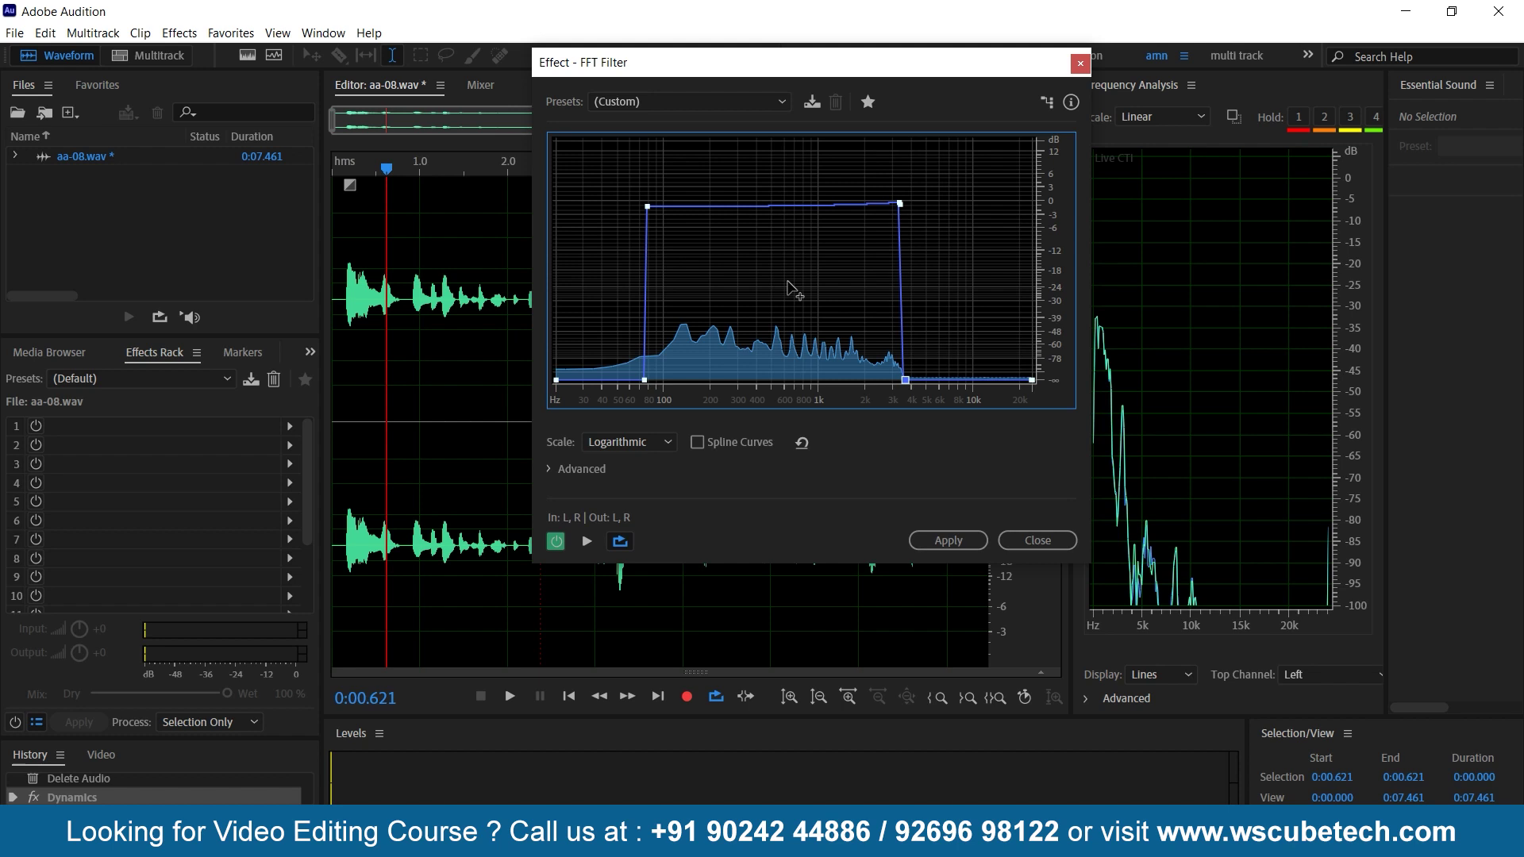
# - Load the Rap Vocals preset in the FFT Filter and inspect its curve
pyautogui.click(688, 101)
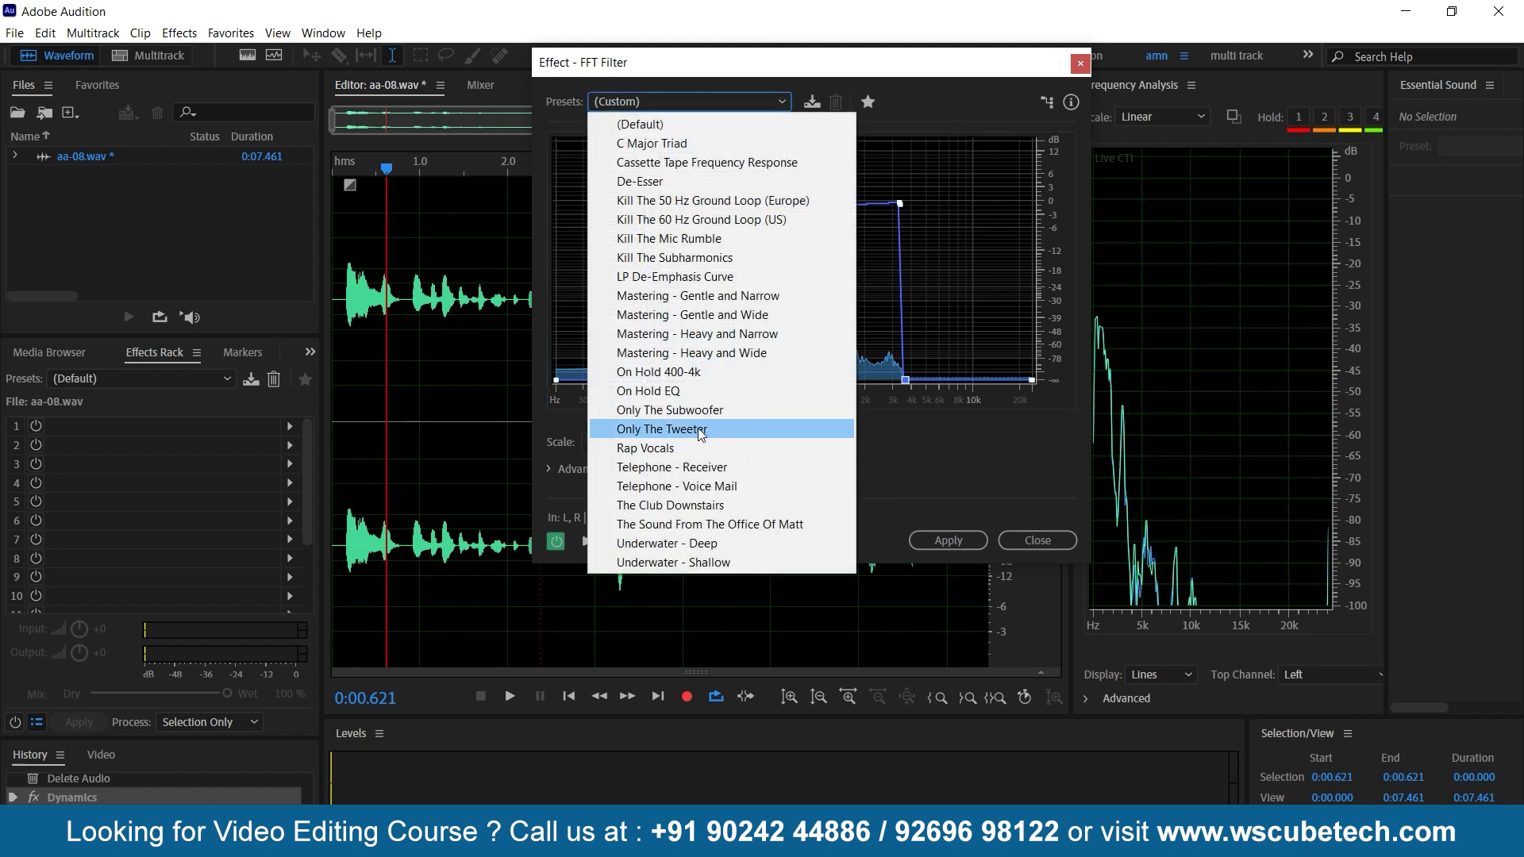
pyautogui.click(676, 447)
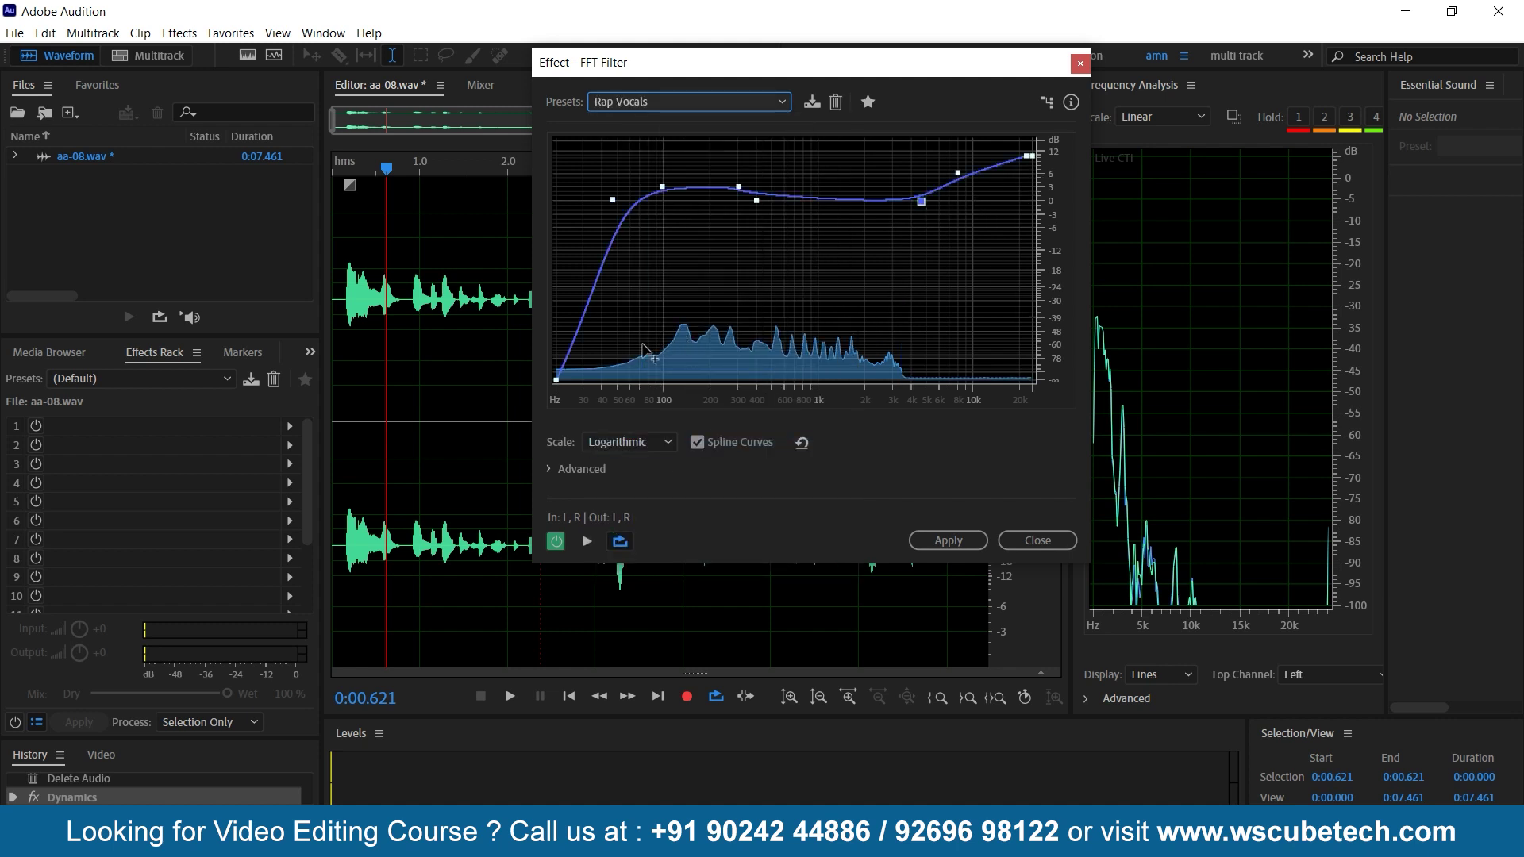
pyautogui.moveTo(557, 382)
# - Load the Only The Subwoofer preset and preview how the audio sounds through it
pyautogui.click(716, 99)
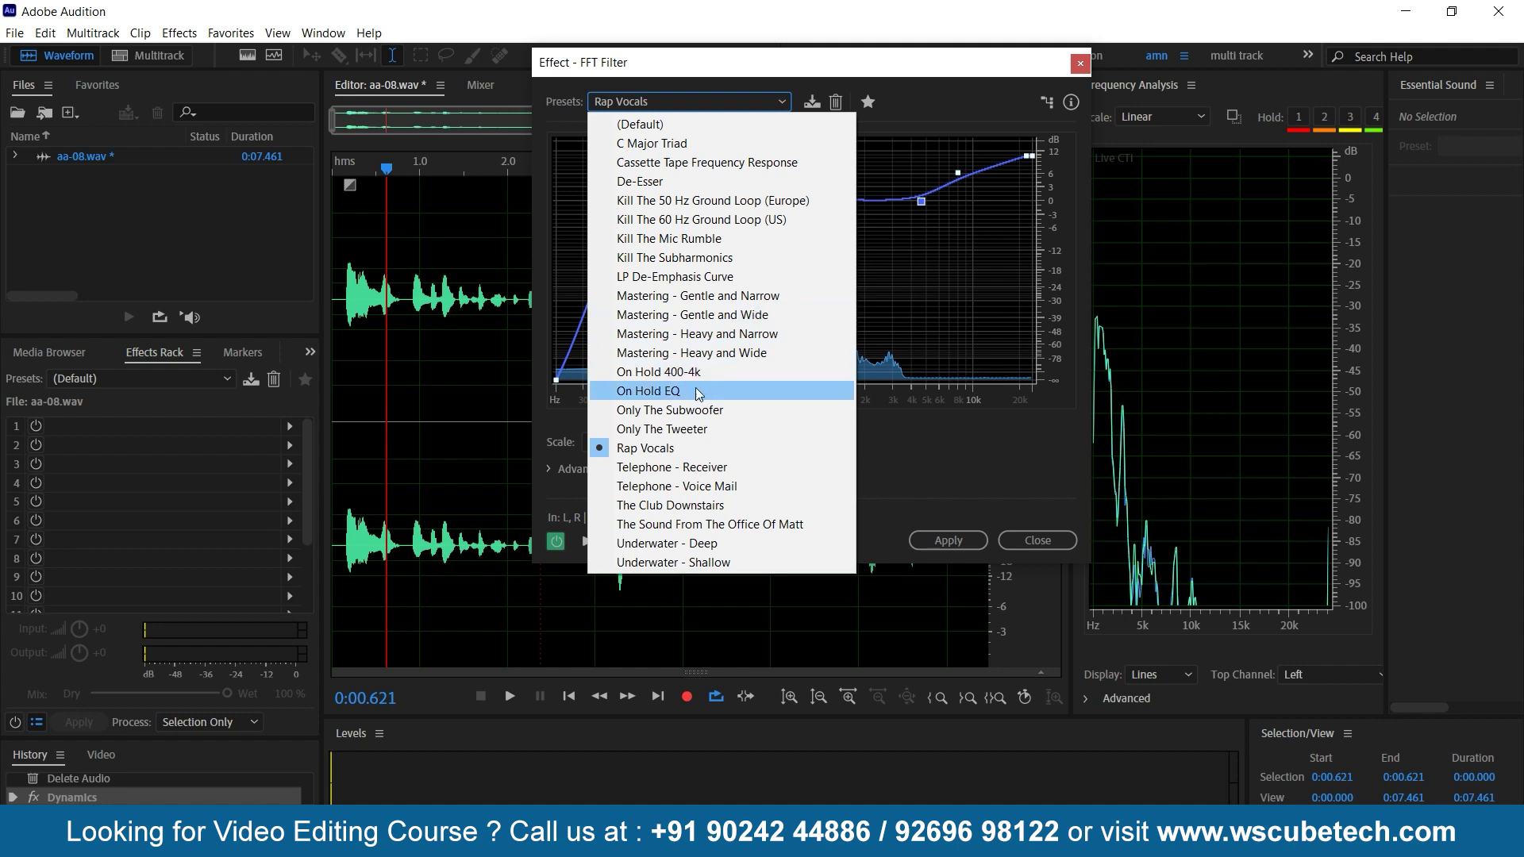
pyautogui.click(680, 410)
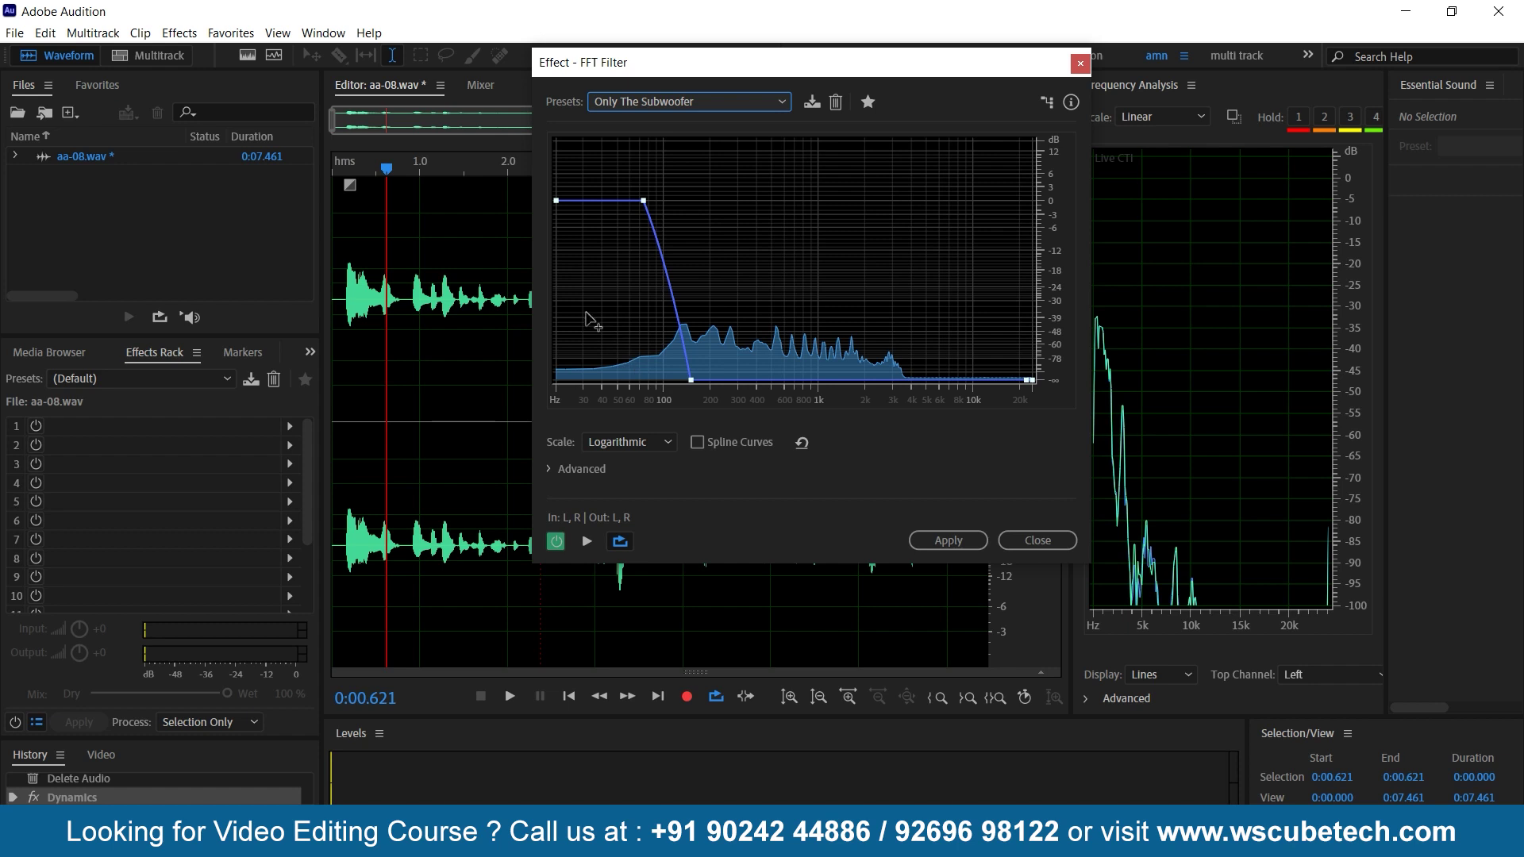
pyautogui.press('space')
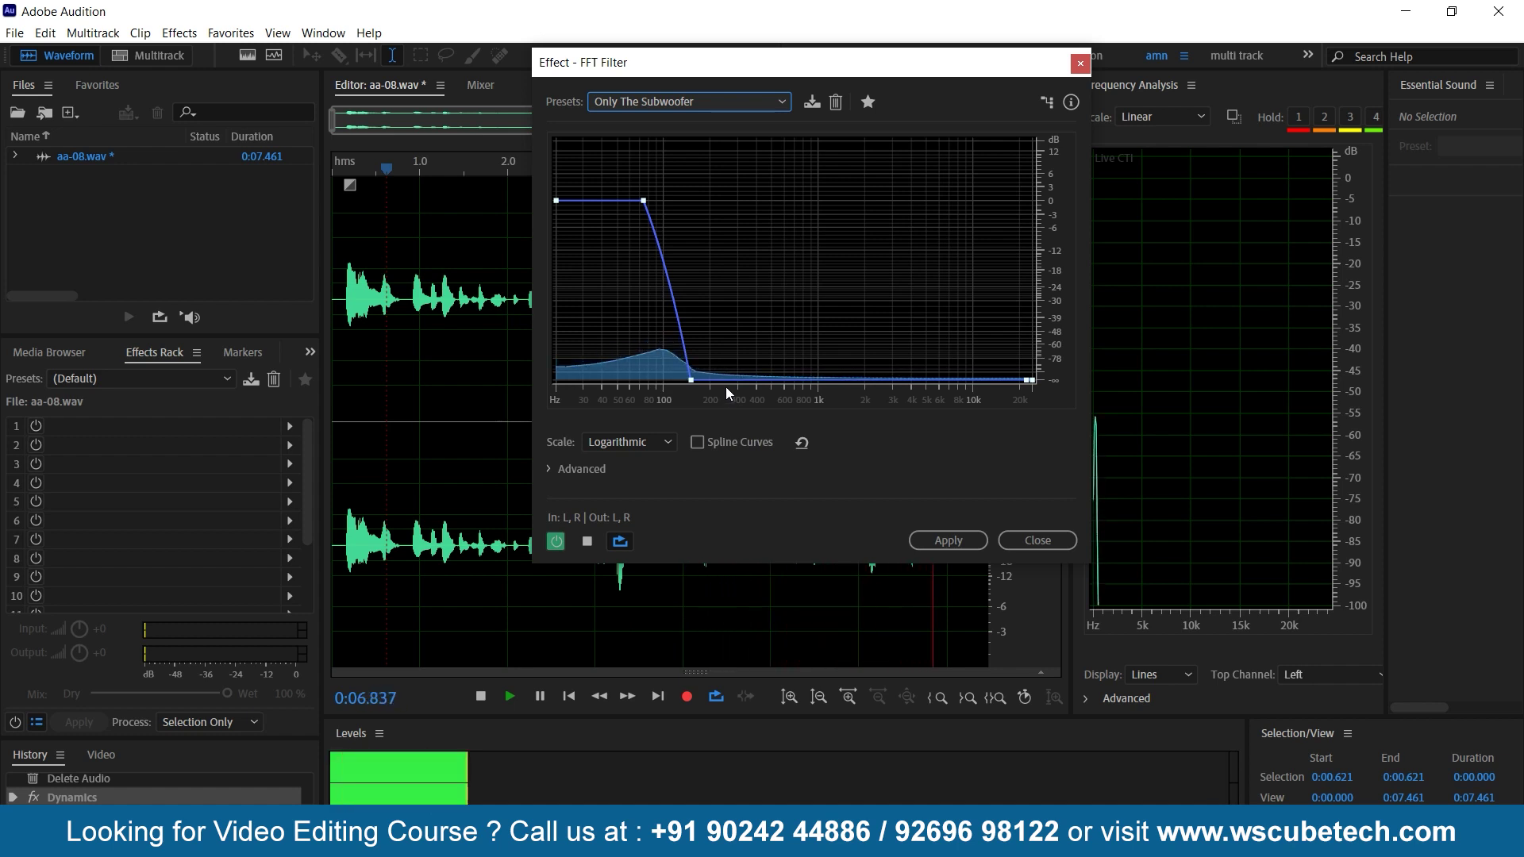
pyautogui.press('space')
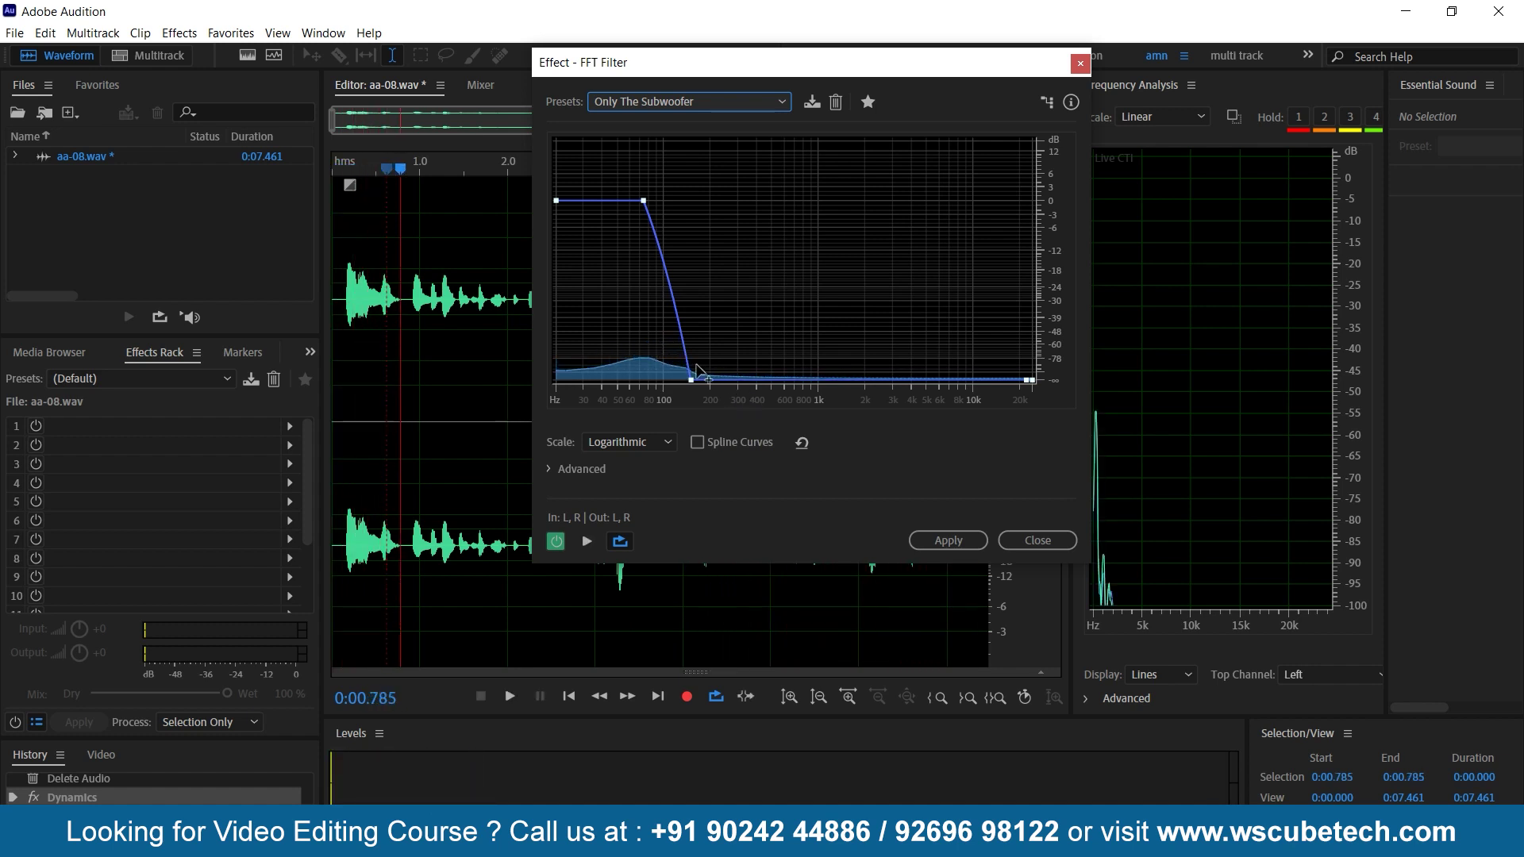
pyautogui.moveTo(688, 384)
# - Load the De-Esser preset to inspect its curve, and return the filter to the (Default) preset
pyautogui.click(670, 105)
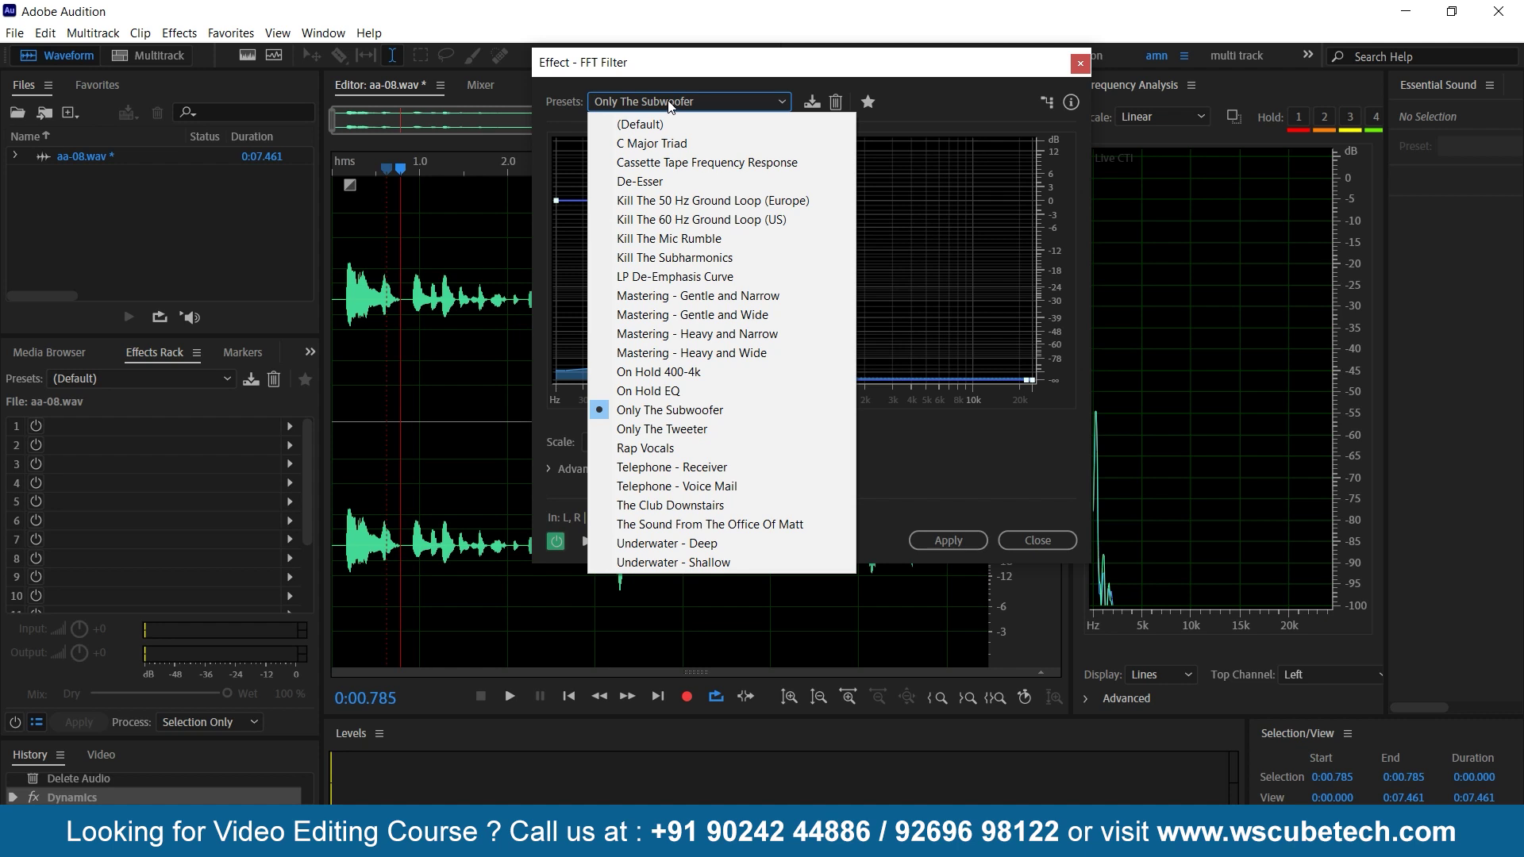
pyautogui.click(647, 189)
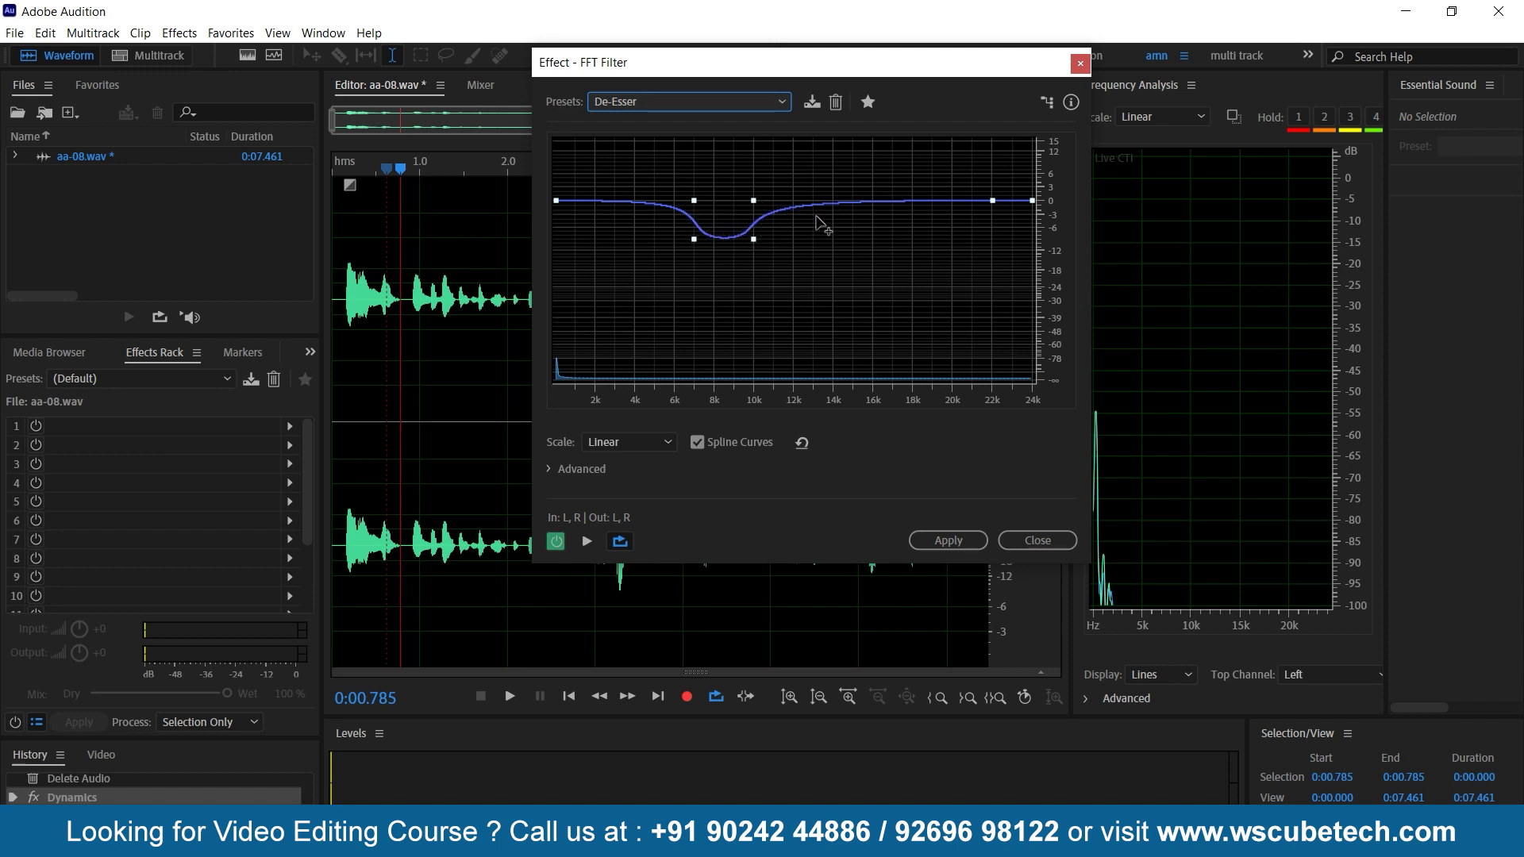
pyautogui.click(689, 104)
pyautogui.click(679, 129)
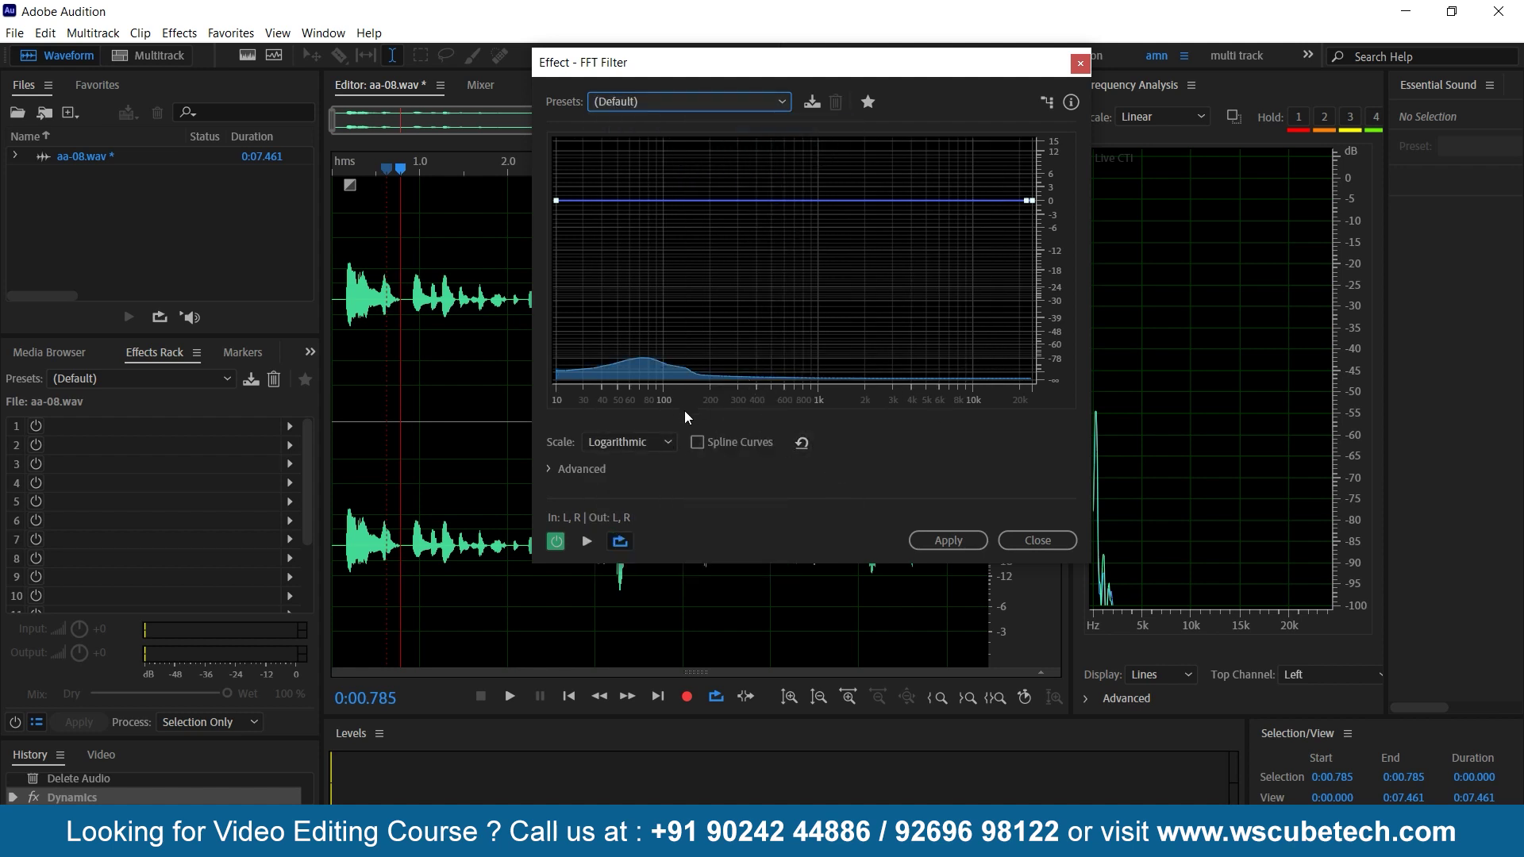
# - Preview the audio with the frequency scale set to Linear, and return the scale to Logarithmic
pyautogui.click(622, 441)
pyautogui.click(622, 441)
pyautogui.click(623, 440)
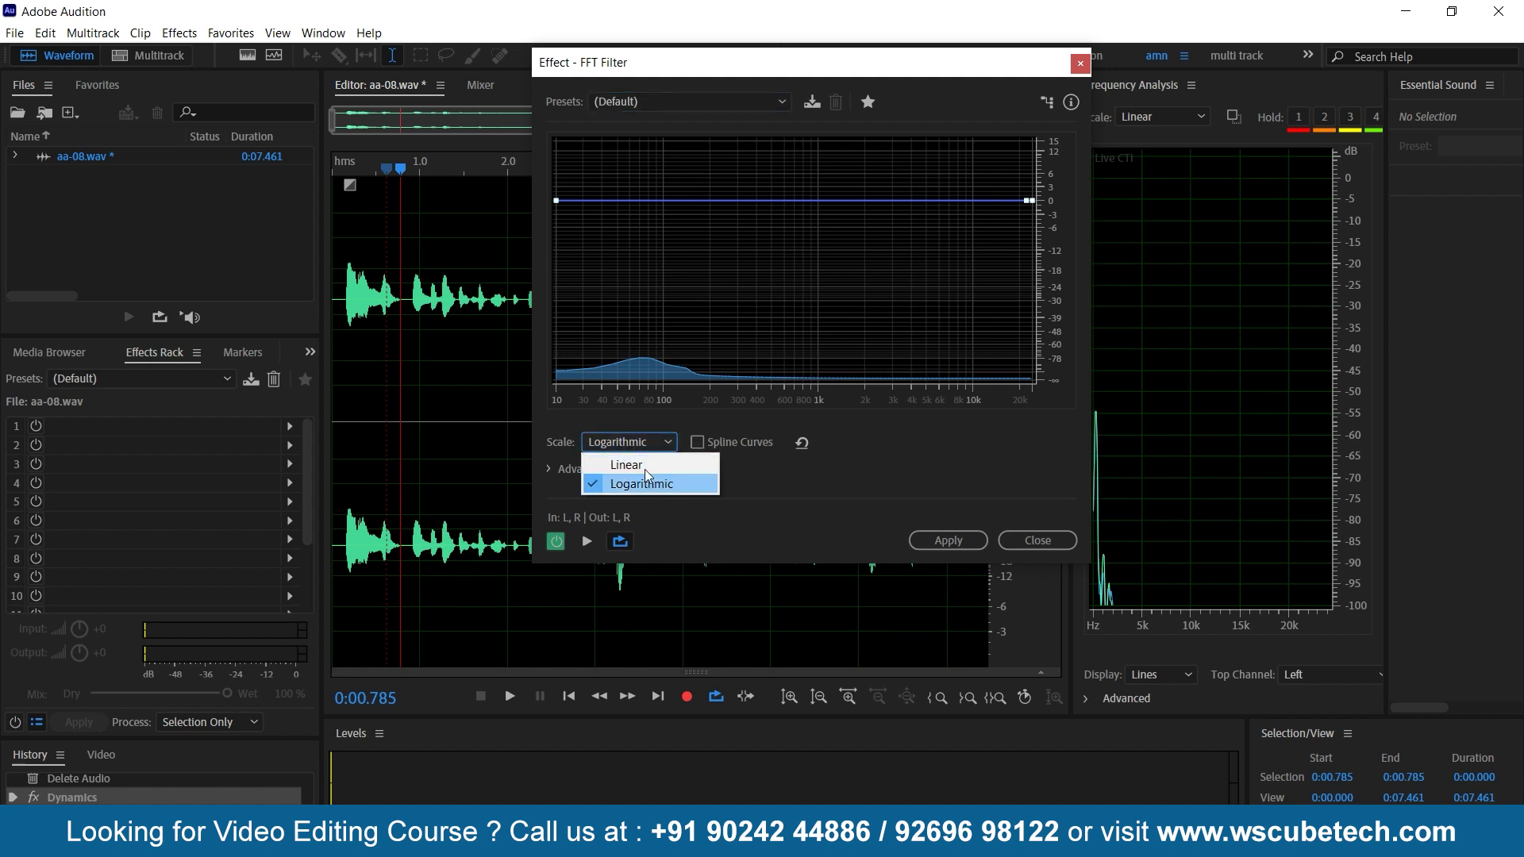
pyautogui.click(652, 408)
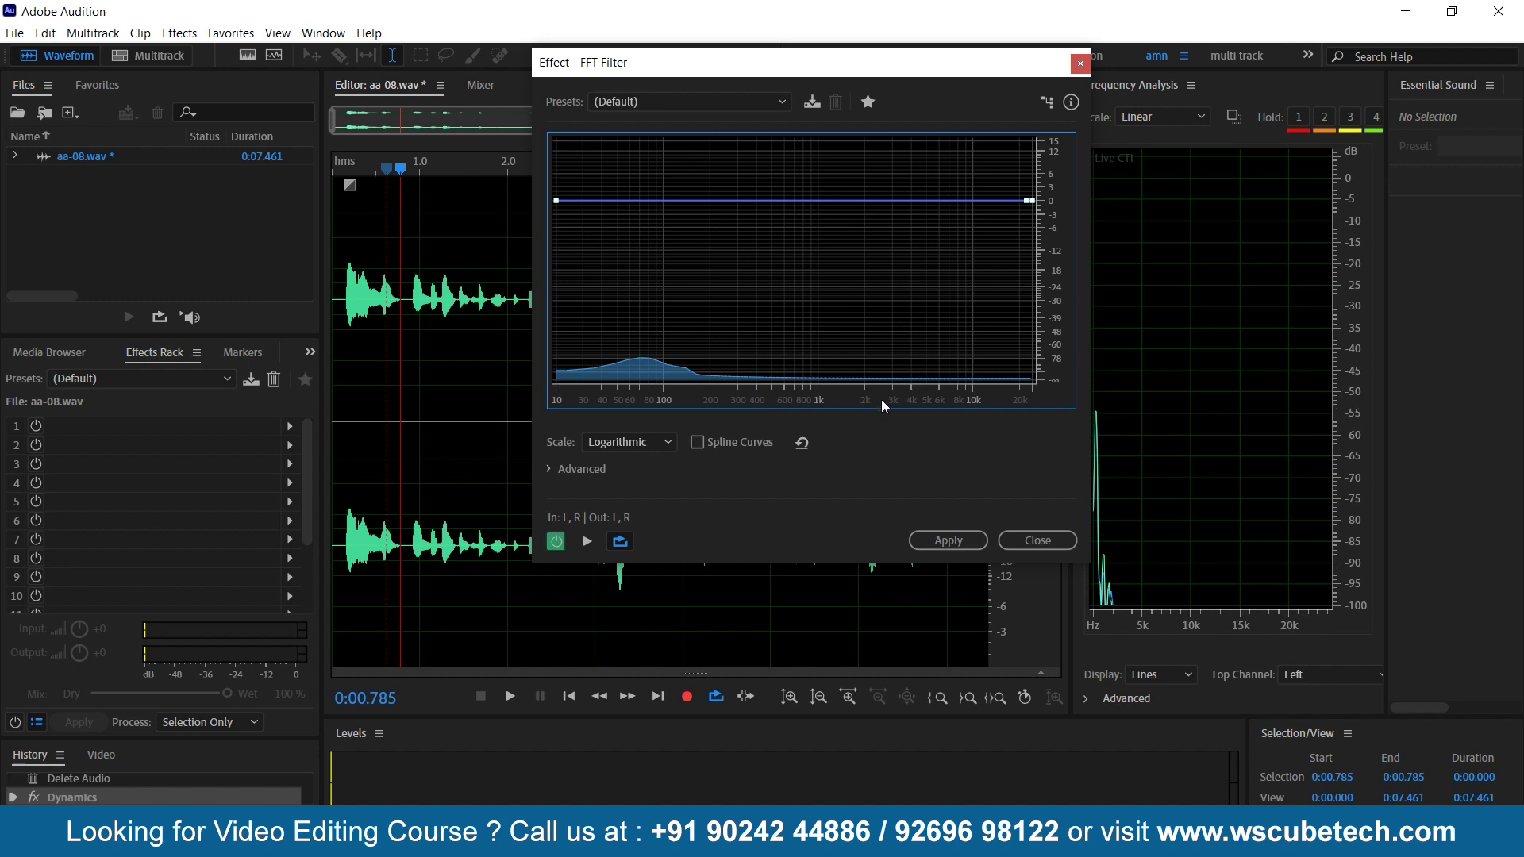
pyautogui.click(667, 442)
pyautogui.click(659, 467)
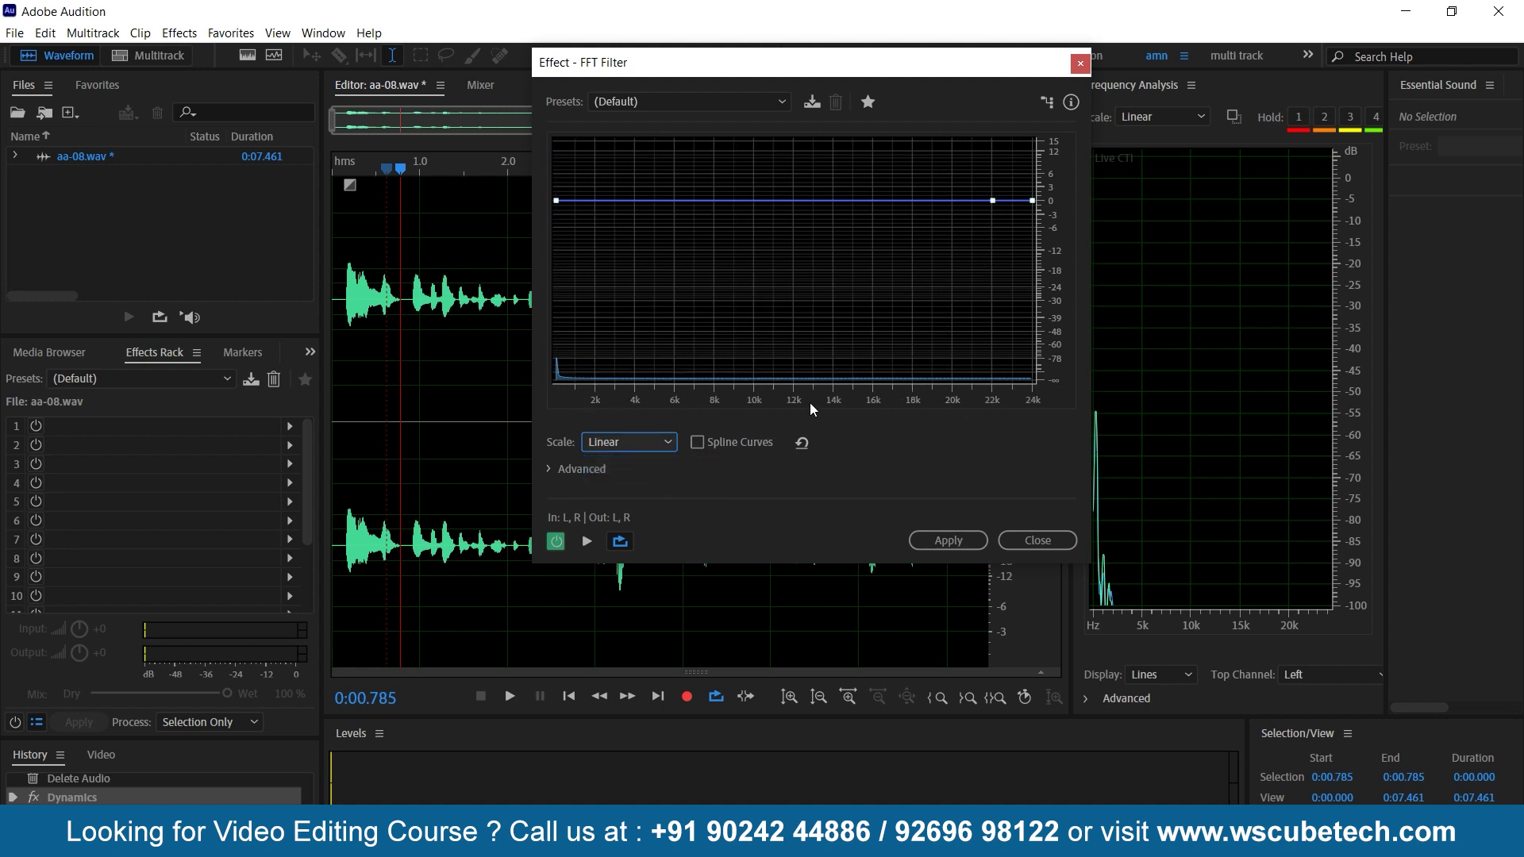
pyautogui.press('space')
pyautogui.press('space')
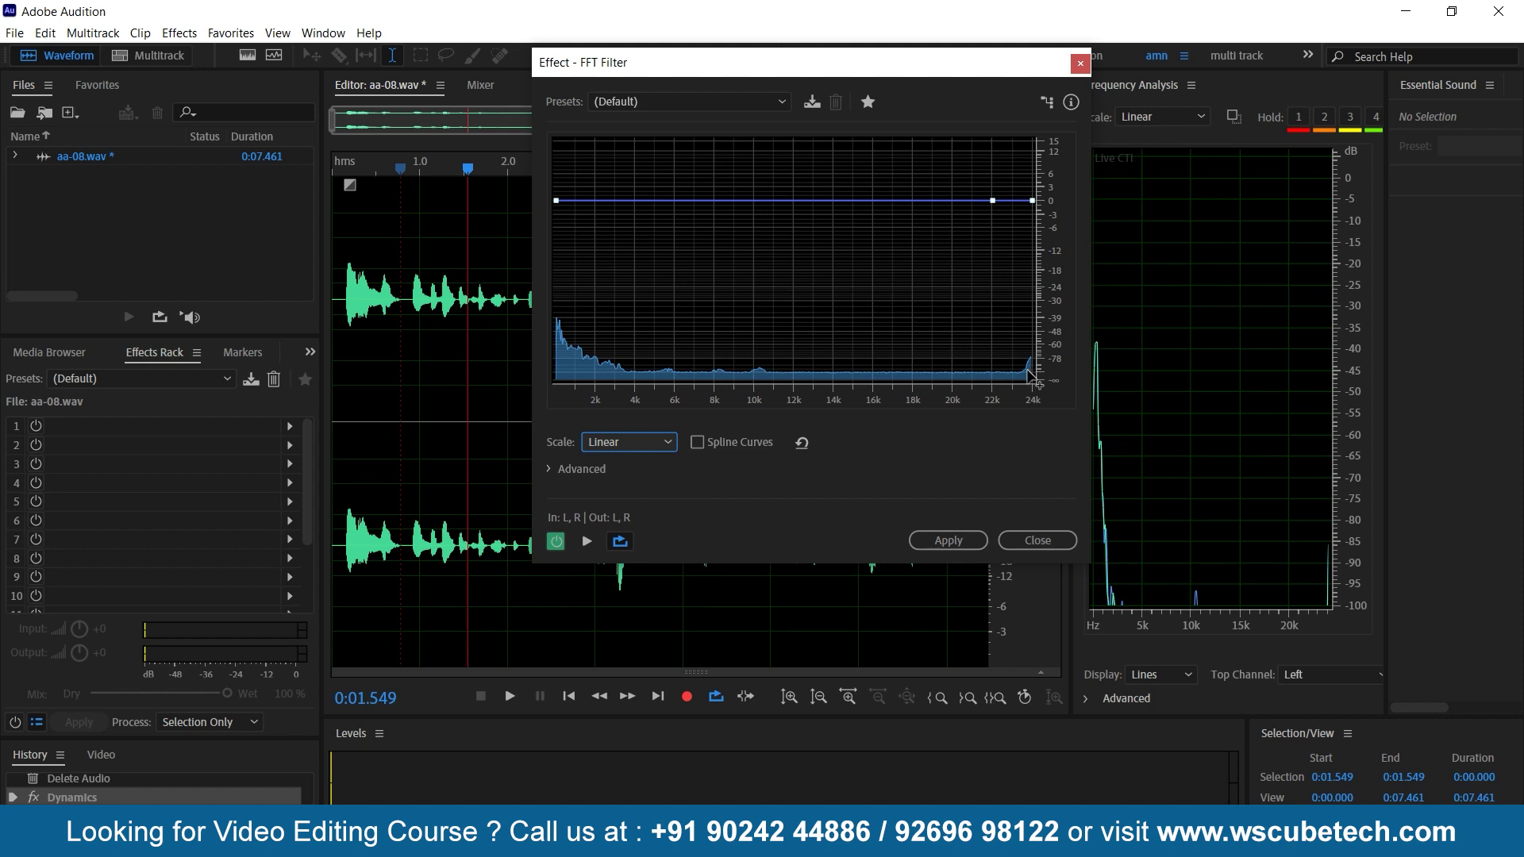
pyautogui.click(618, 441)
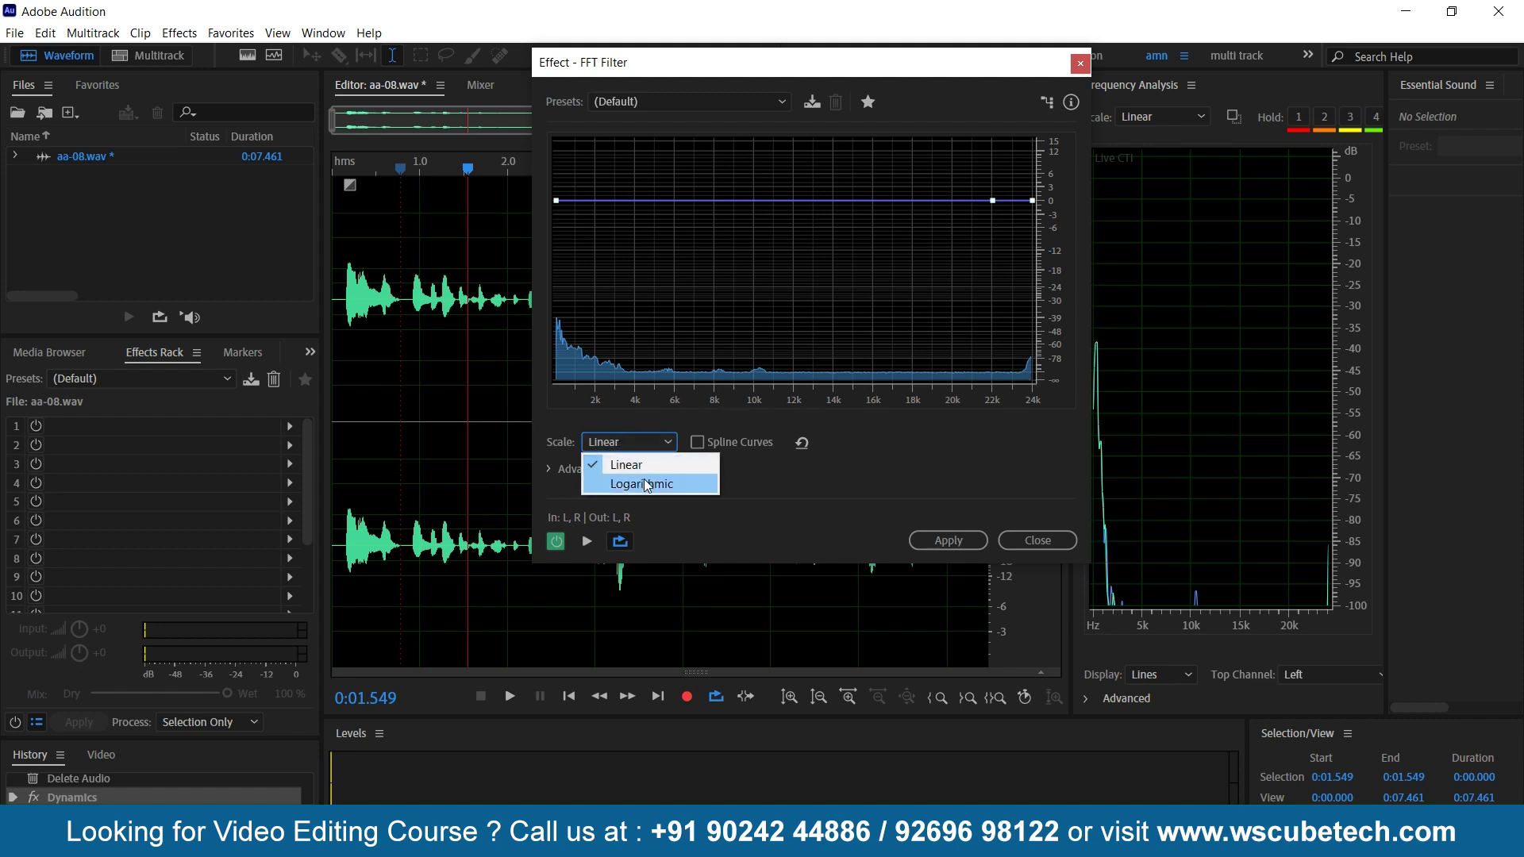
pyautogui.click(653, 484)
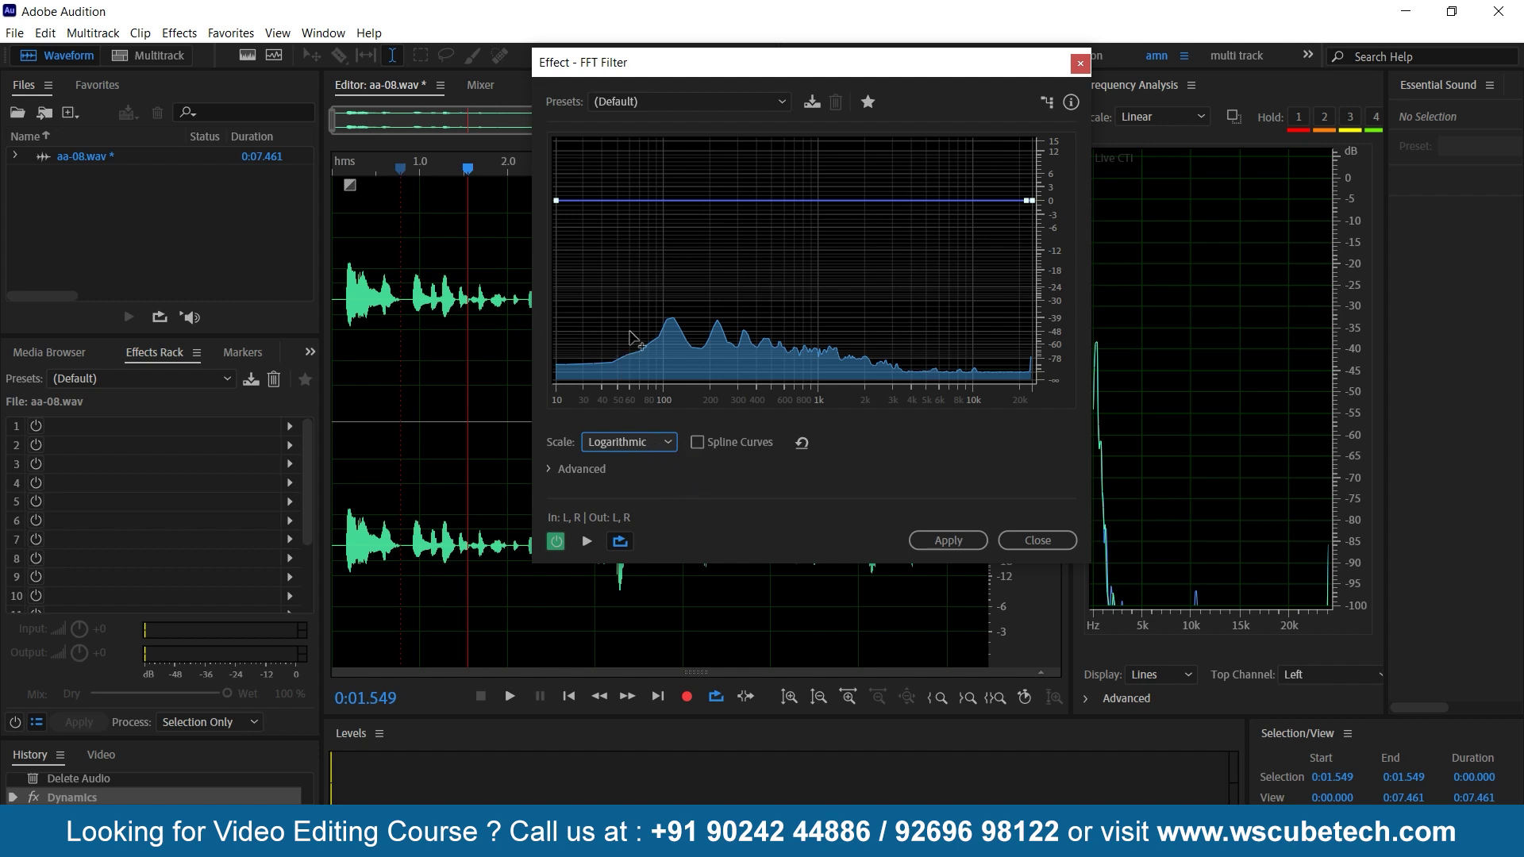
# - Shape the filter curve to about −12 dB at 60 Hz, +8 dB at 550 Hz and −18 dB at 2.5 kHz, and enable Spline Curves
pyautogui.click(627, 205)
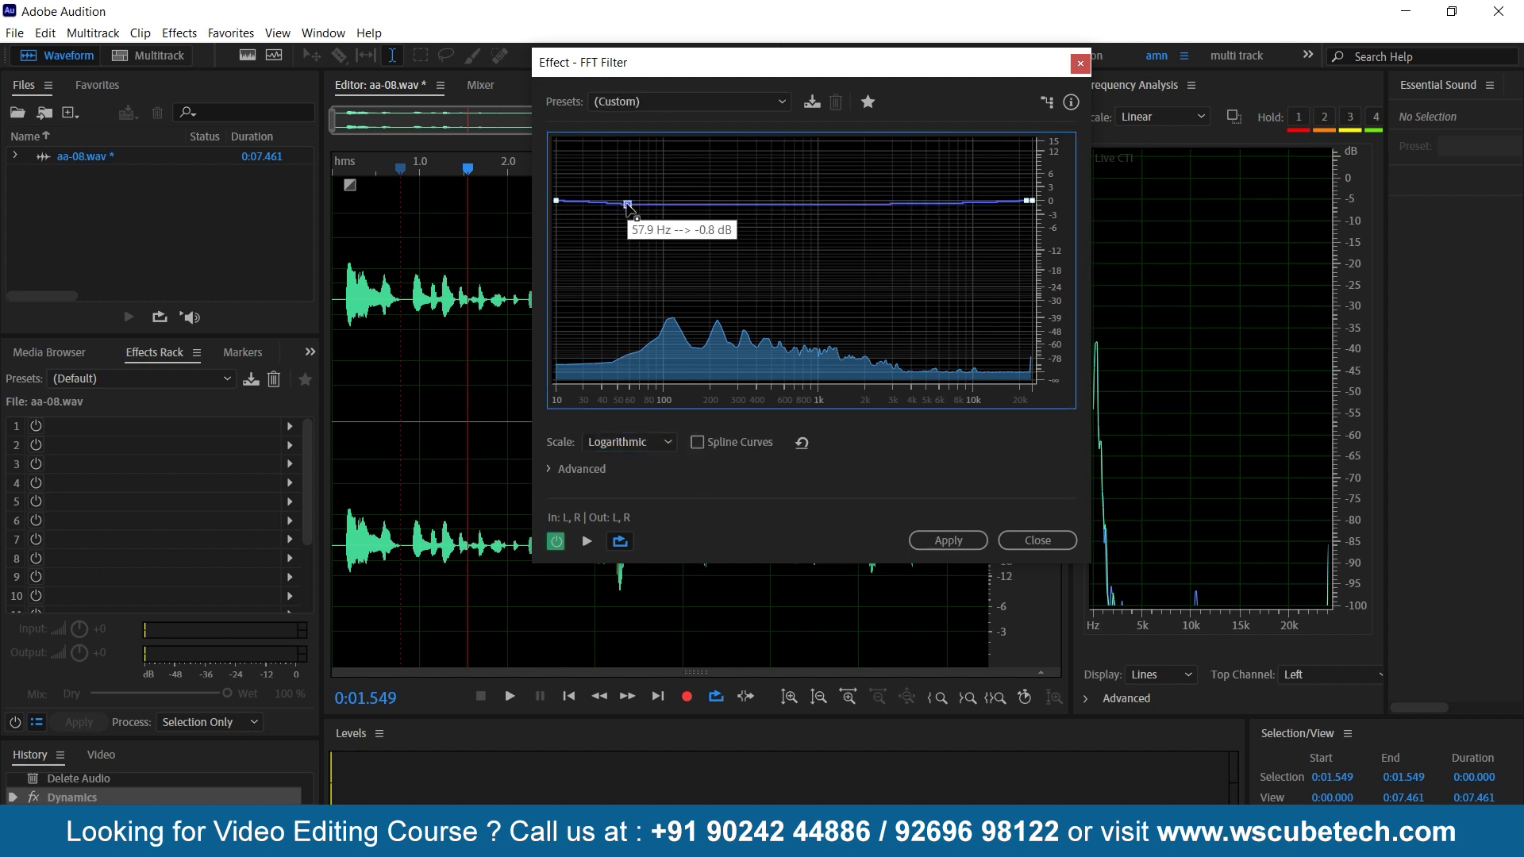
pyautogui.click(777, 207)
pyautogui.click(879, 207)
pyautogui.moveTo(777, 208); pyautogui.dragTo(778, 167)
pyautogui.moveTo(628, 205); pyautogui.dragTo(633, 250)
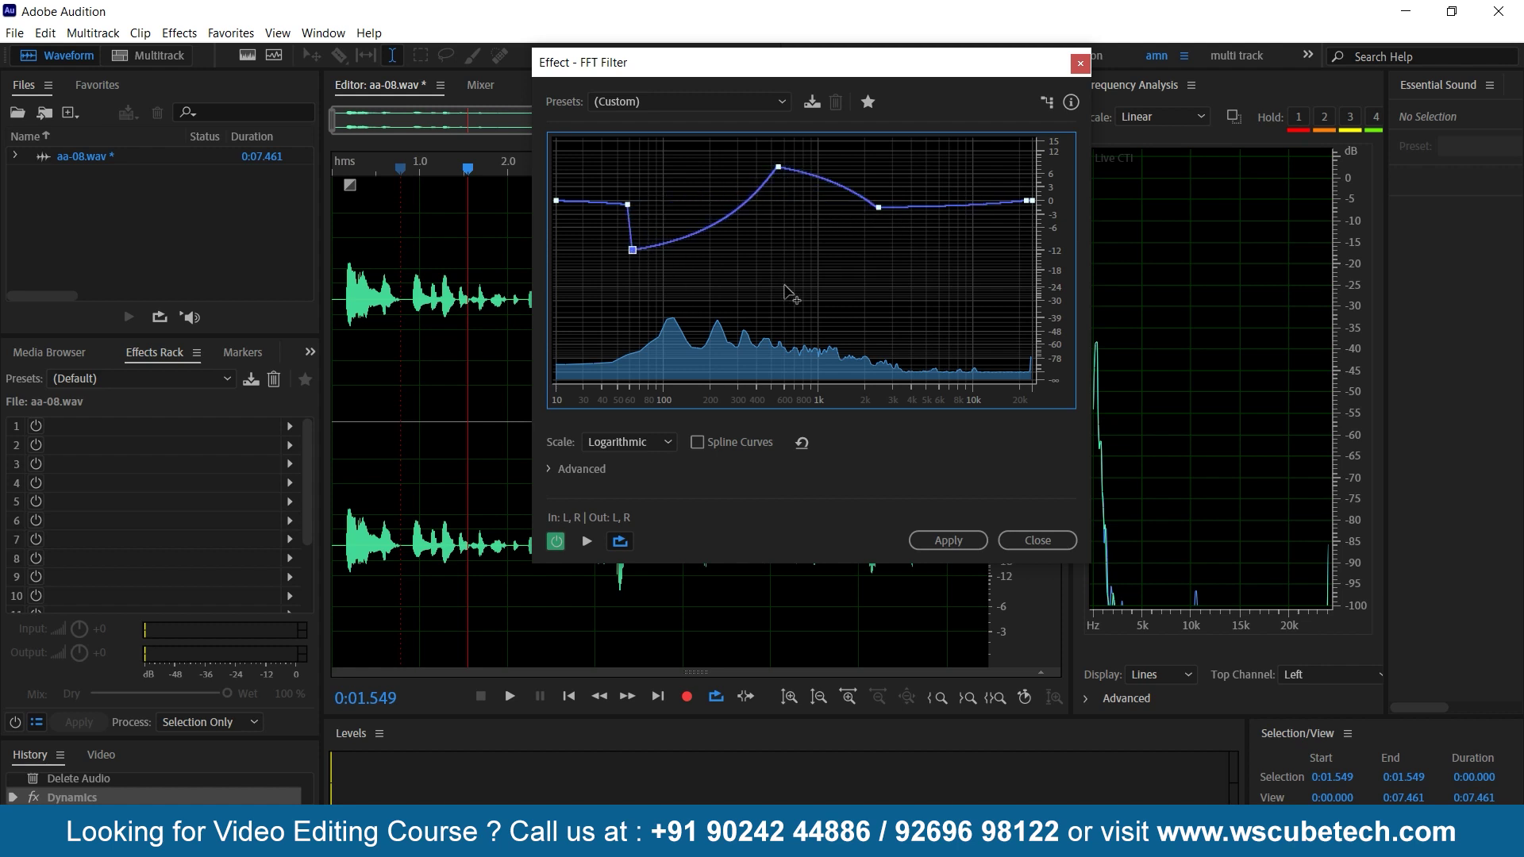
pyautogui.moveTo(879, 207); pyautogui.dragTo(880, 270)
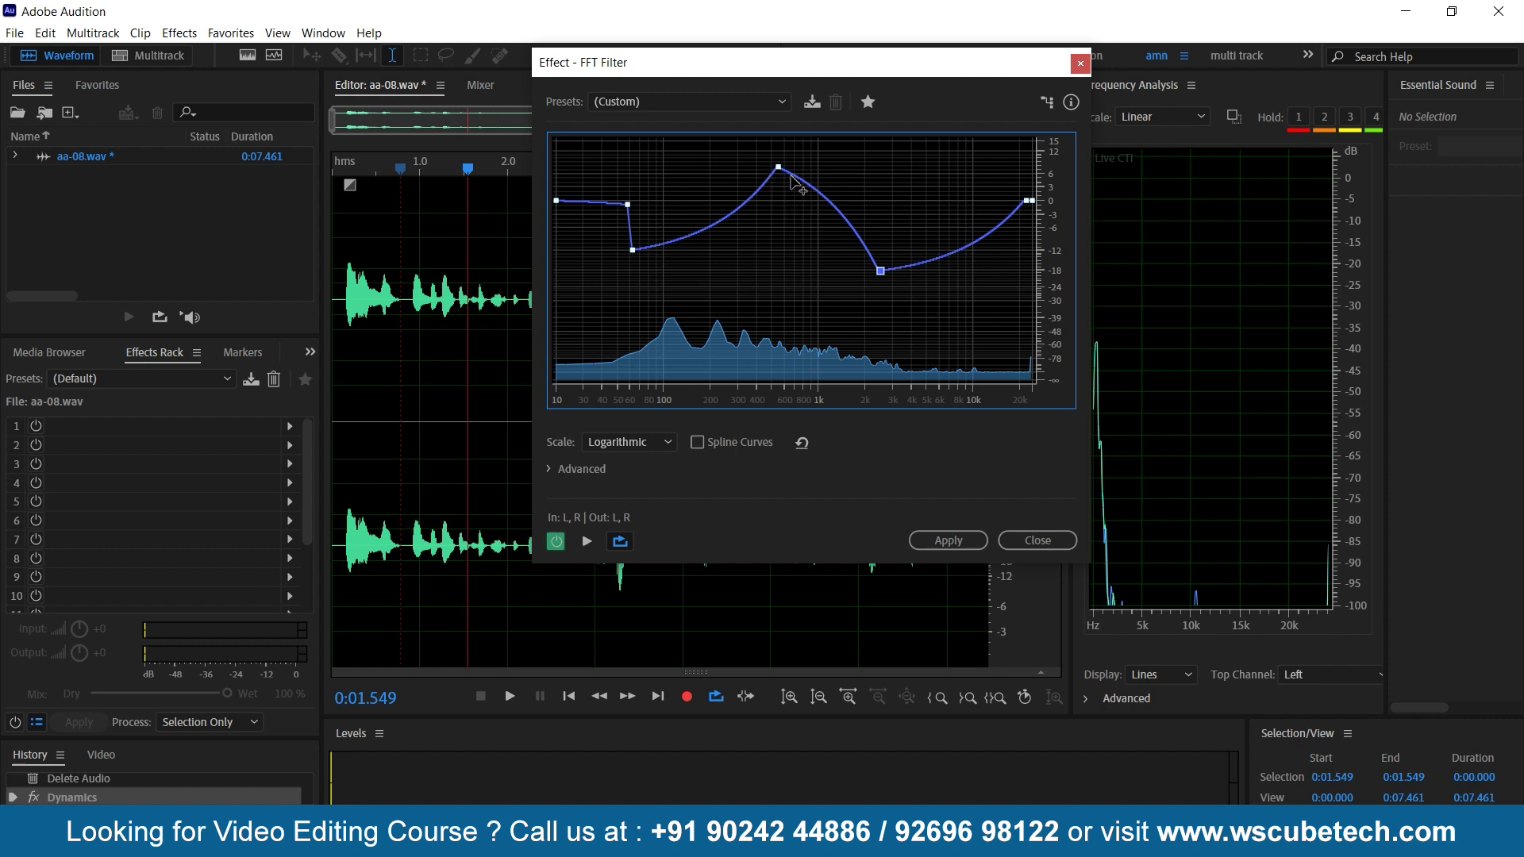
pyautogui.click(698, 442)
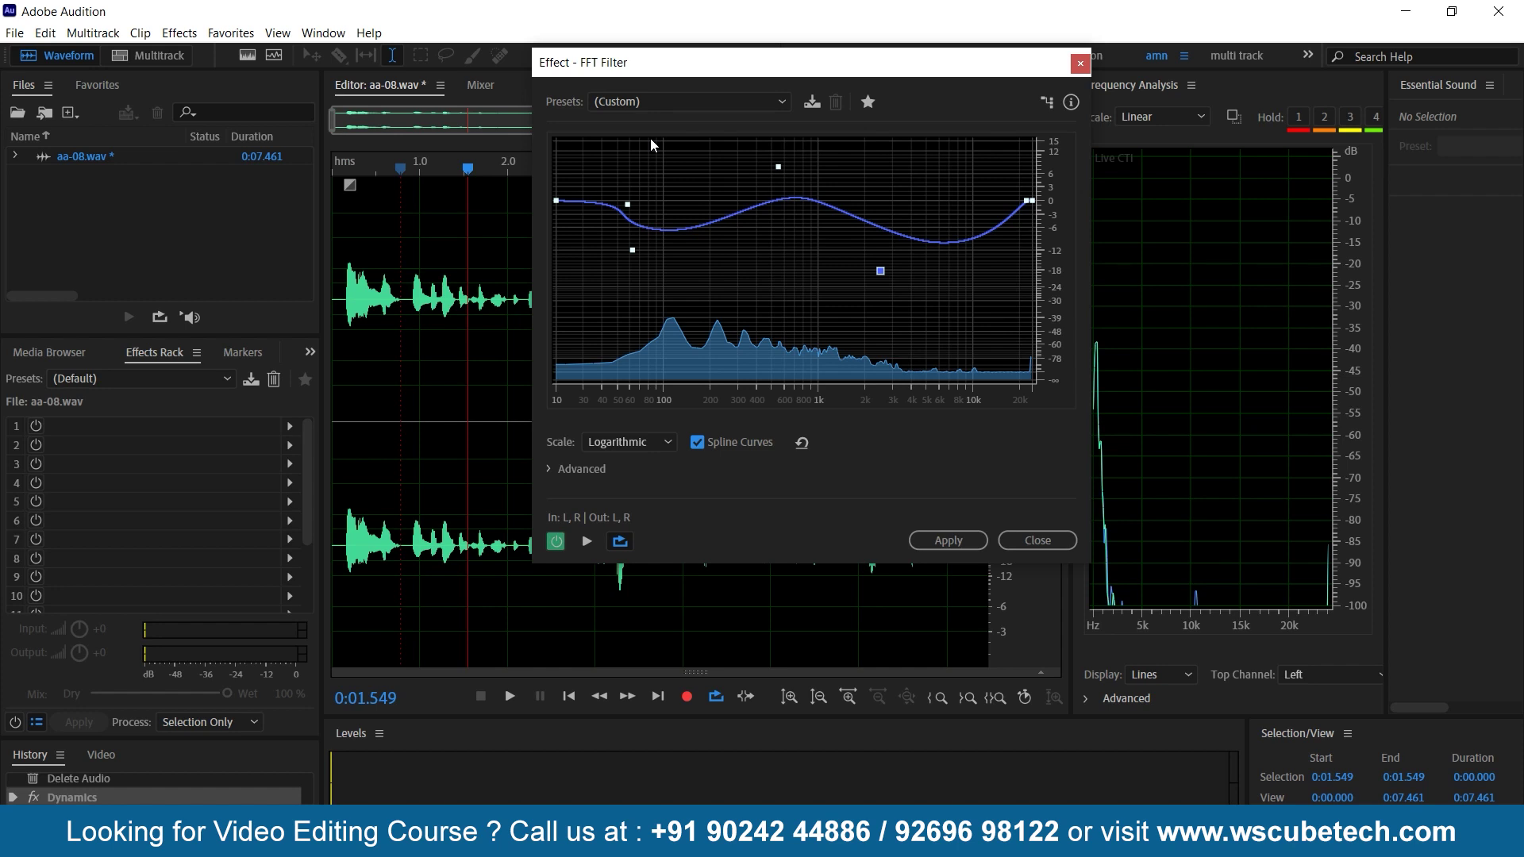
# - Close the FFT Filter without applying it and open the Graphic Equalizer (20 Bands) effect
pyautogui.press('Escape')
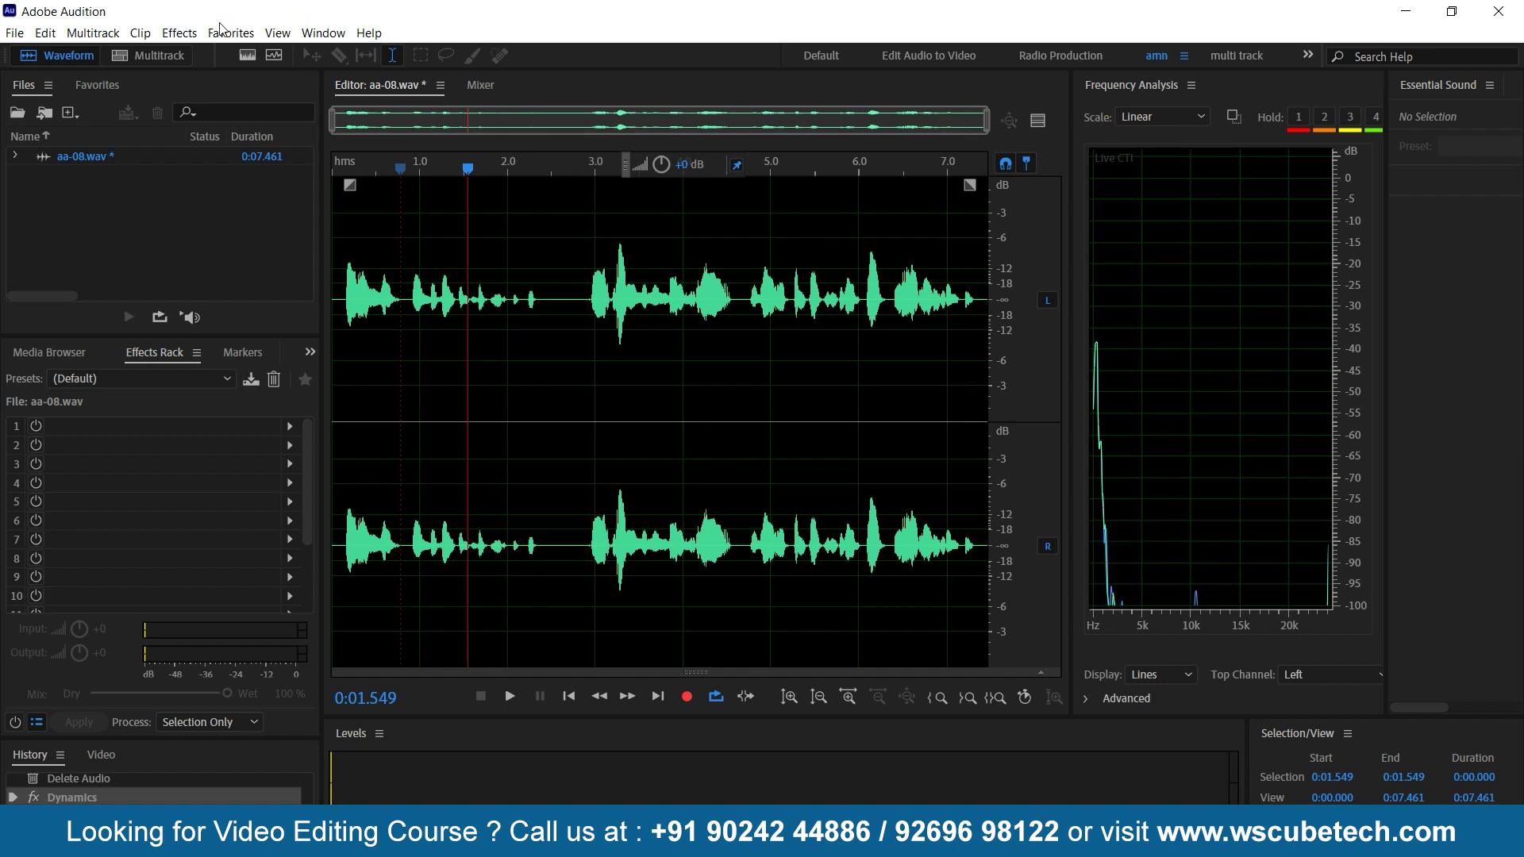
pyautogui.click(179, 34)
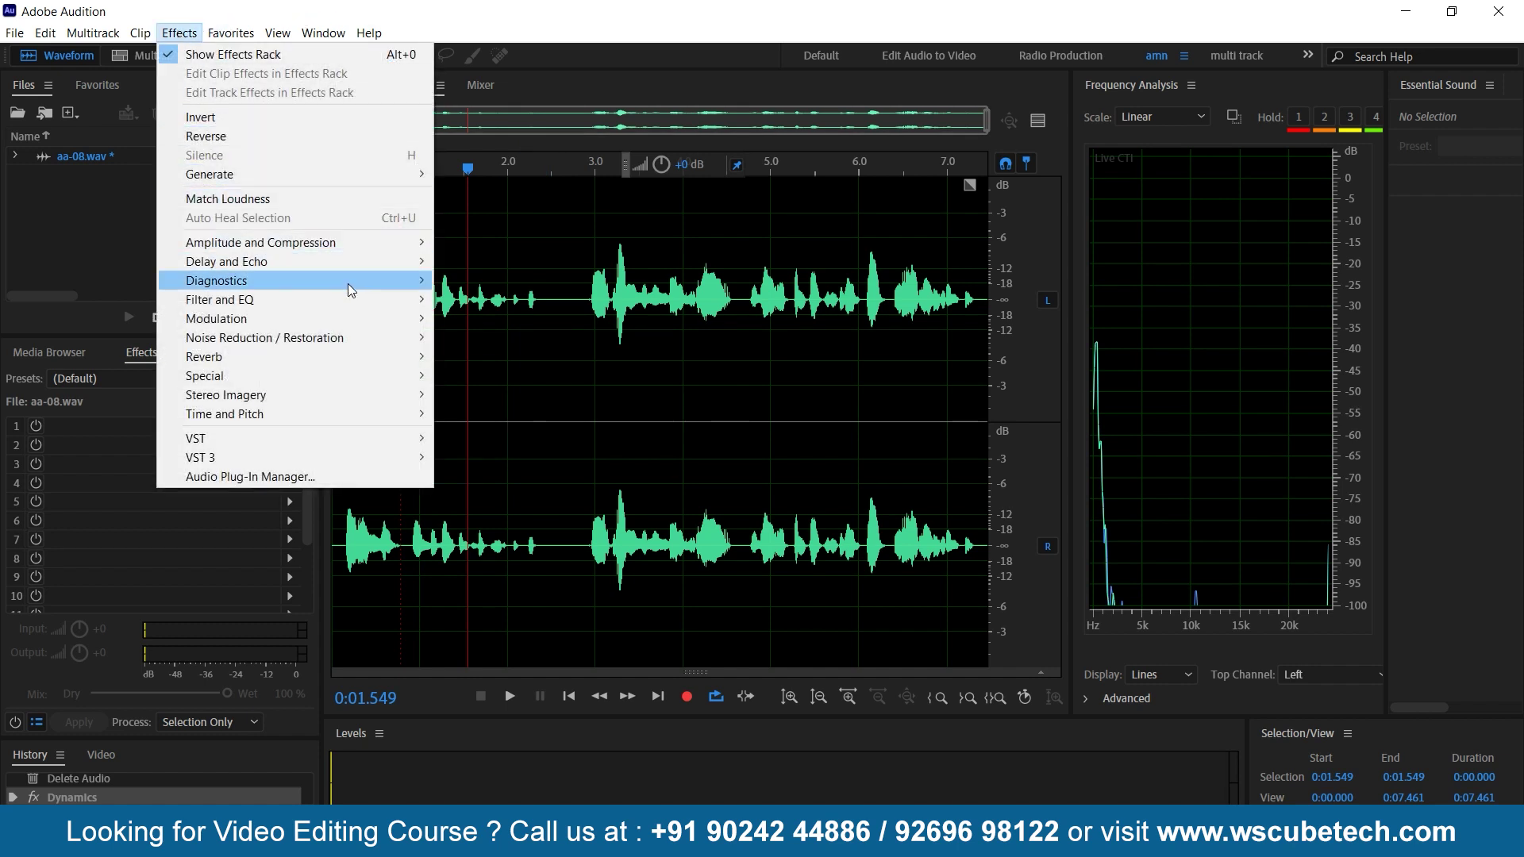
pyautogui.moveTo(354, 299)
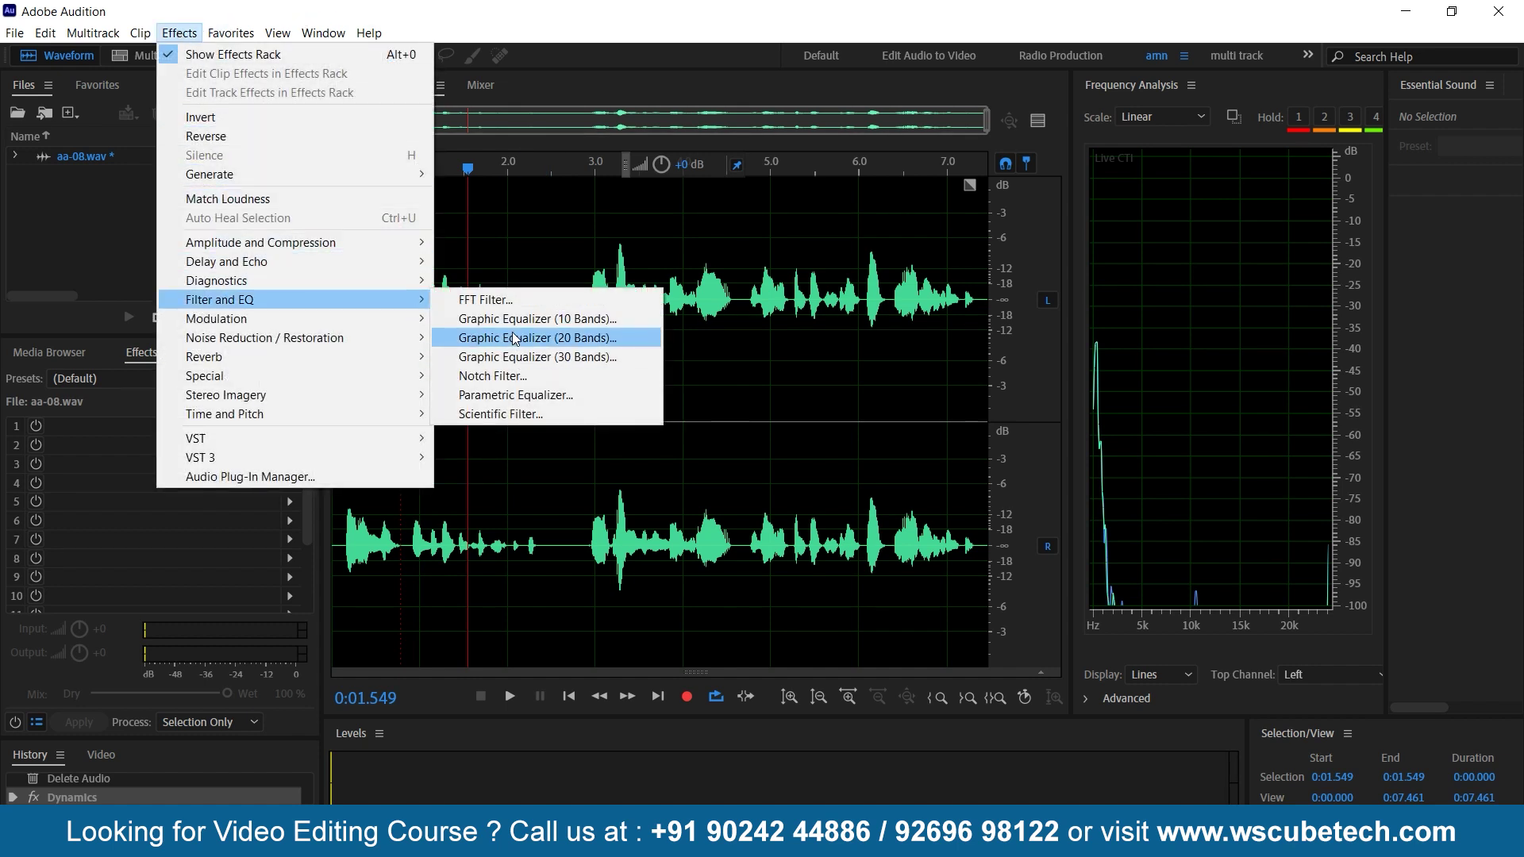
pyautogui.click(560, 344)
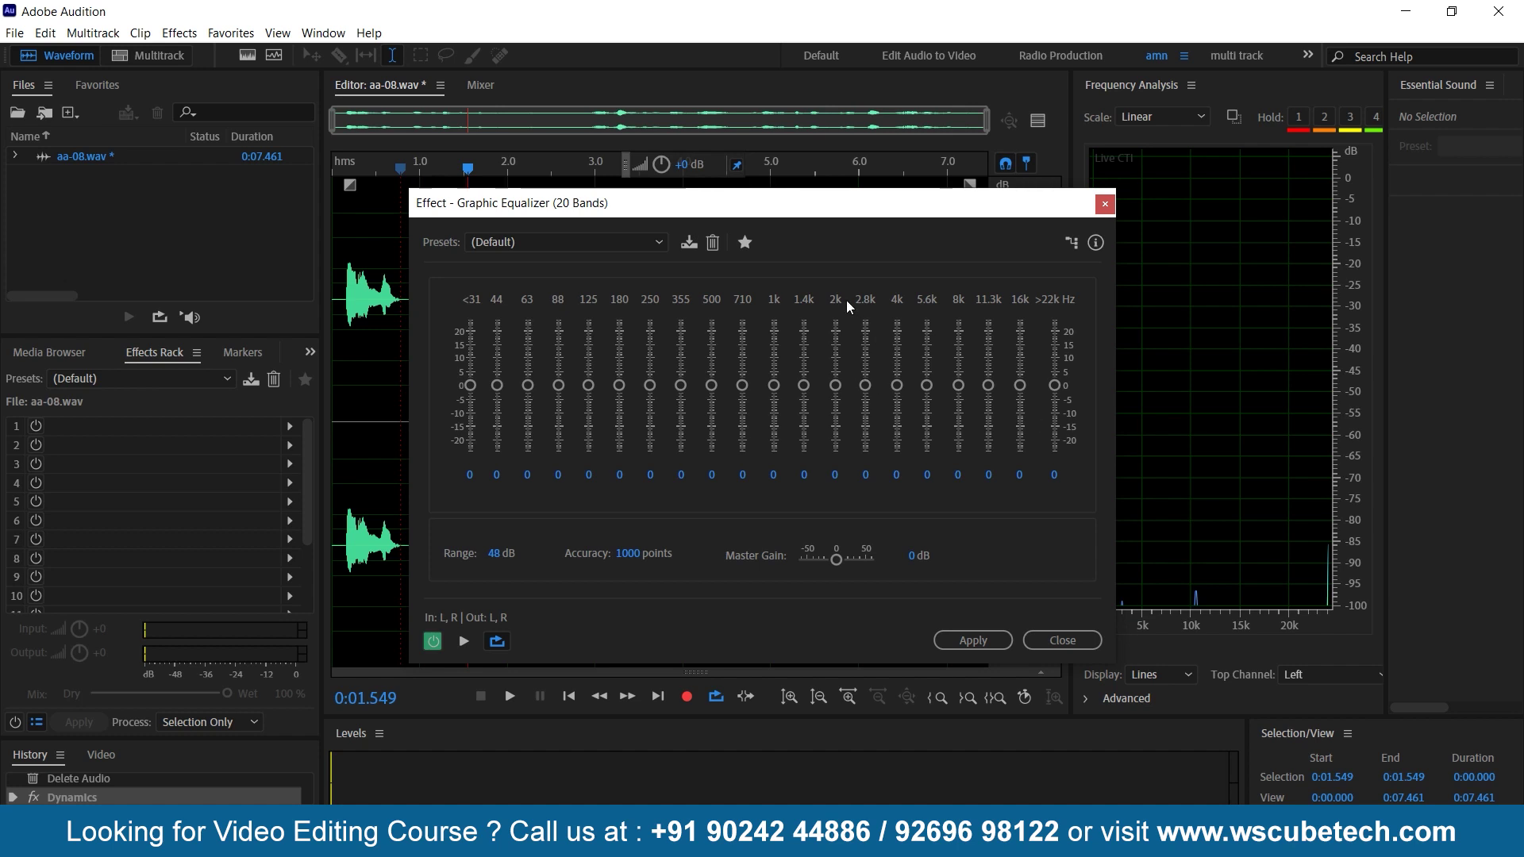
# - Load the Dark and Dull preset and preview the audio with the frequency analysis graph uncovered
pyautogui.click(585, 240)
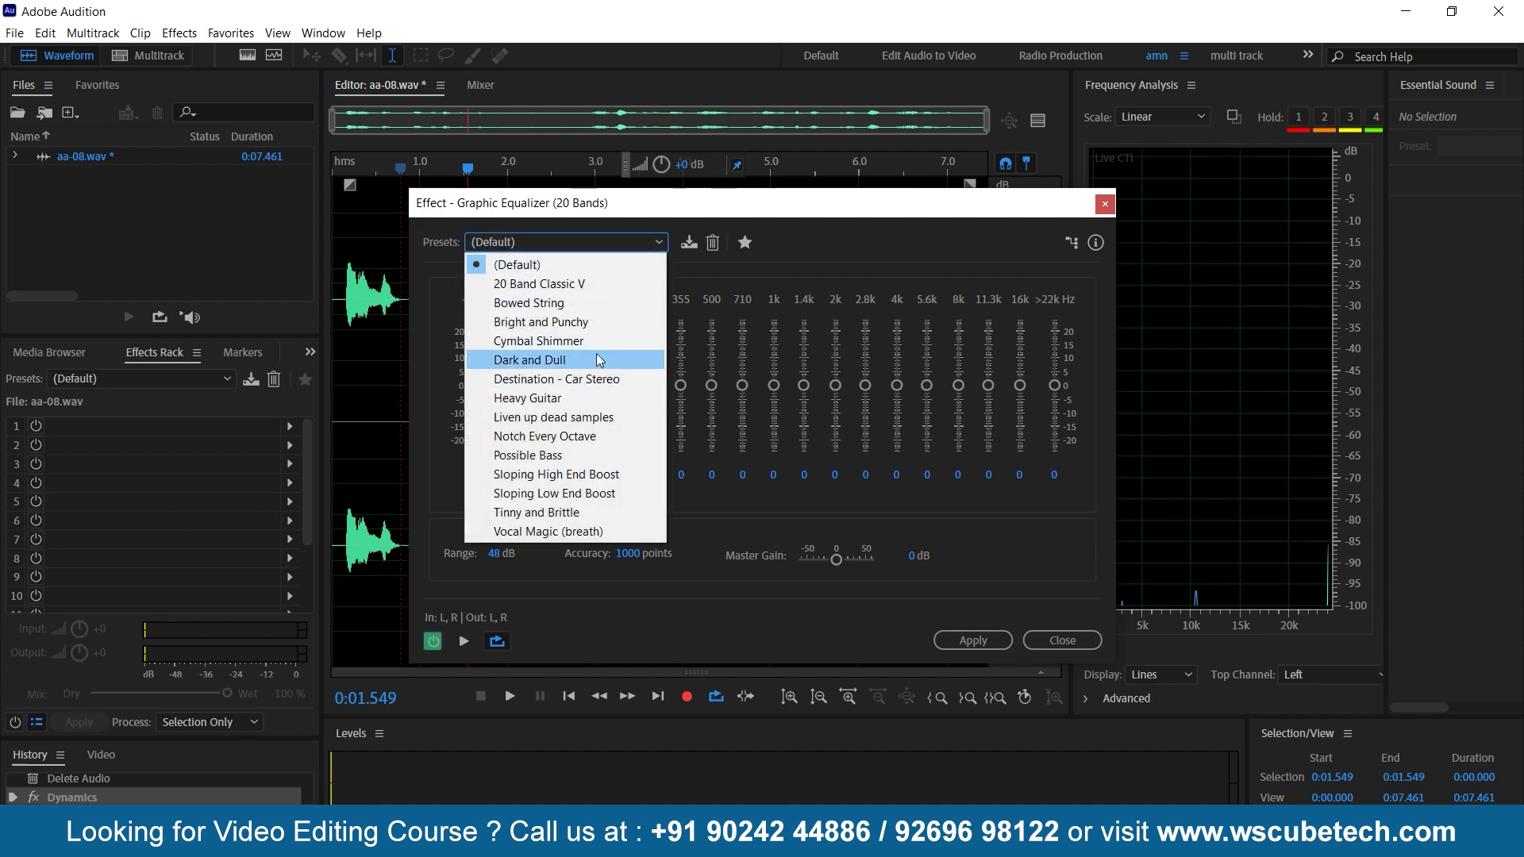
pyautogui.click(531, 360)
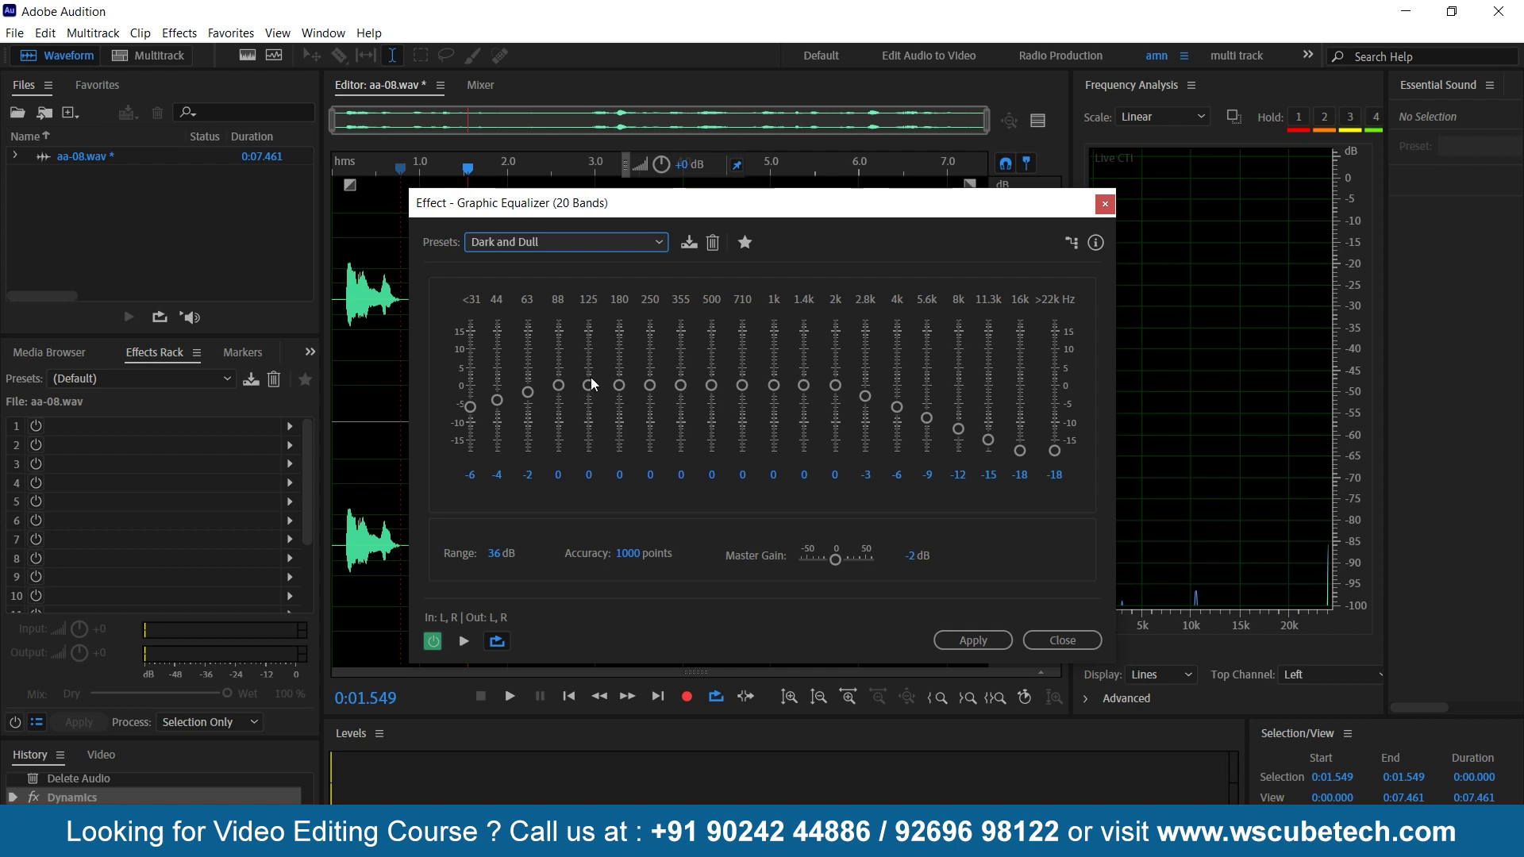
pyautogui.press('space')
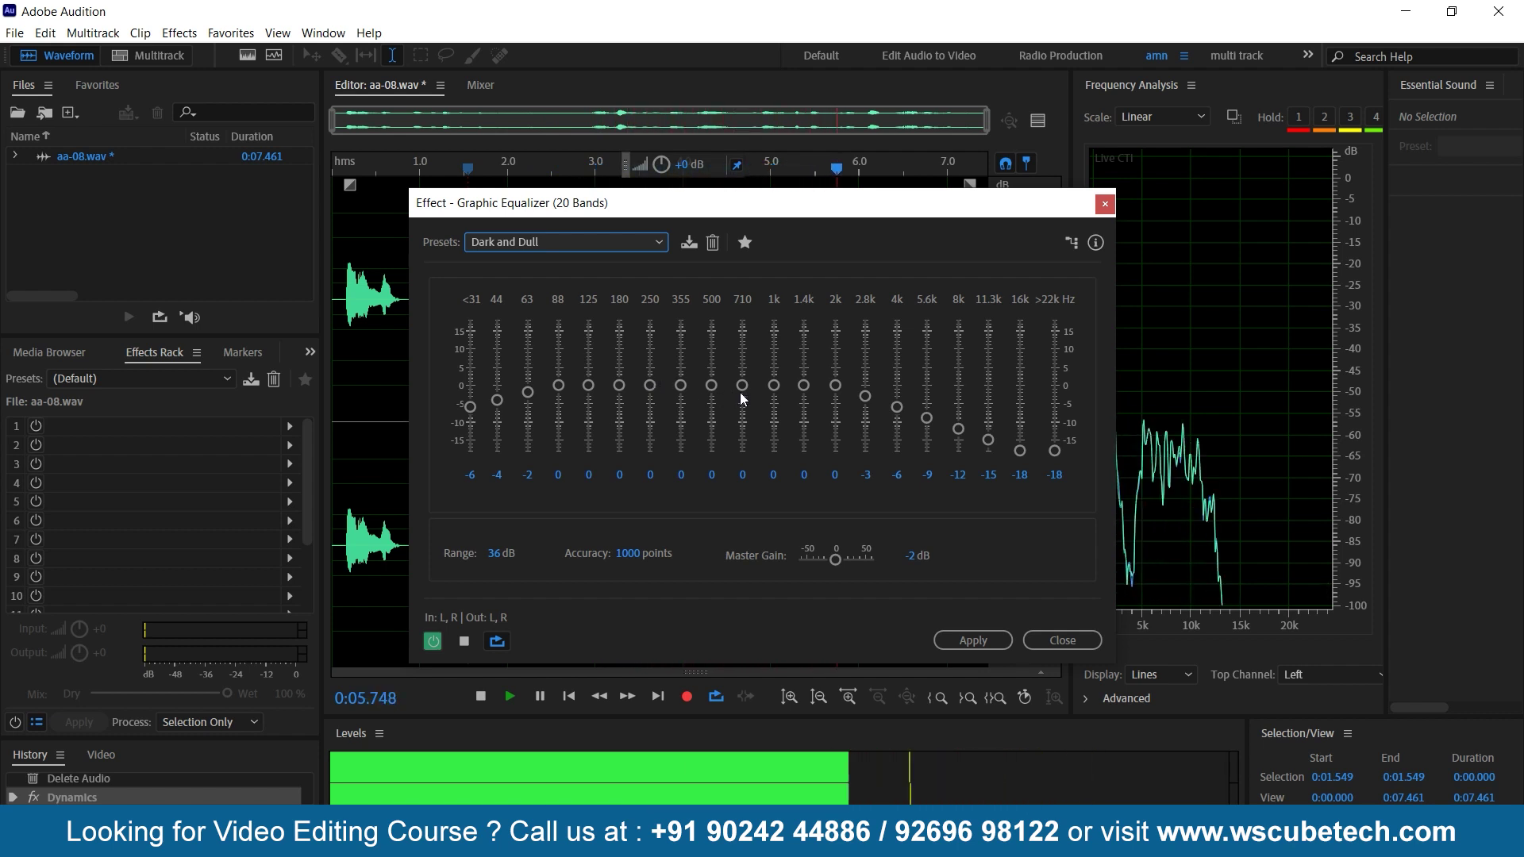
pyautogui.press('space')
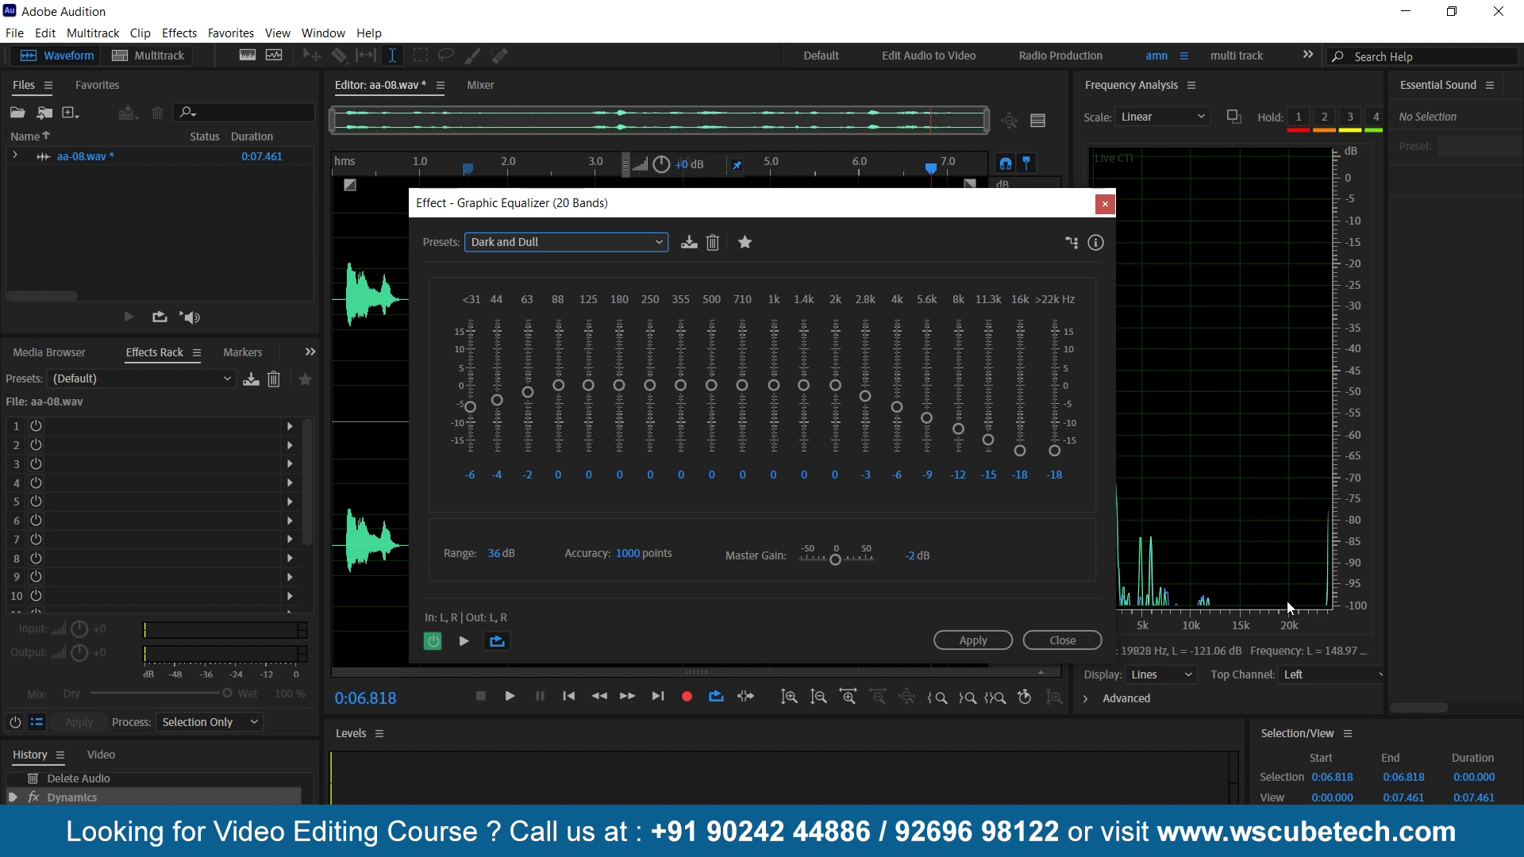
pyautogui.press('space')
pyautogui.press('space')
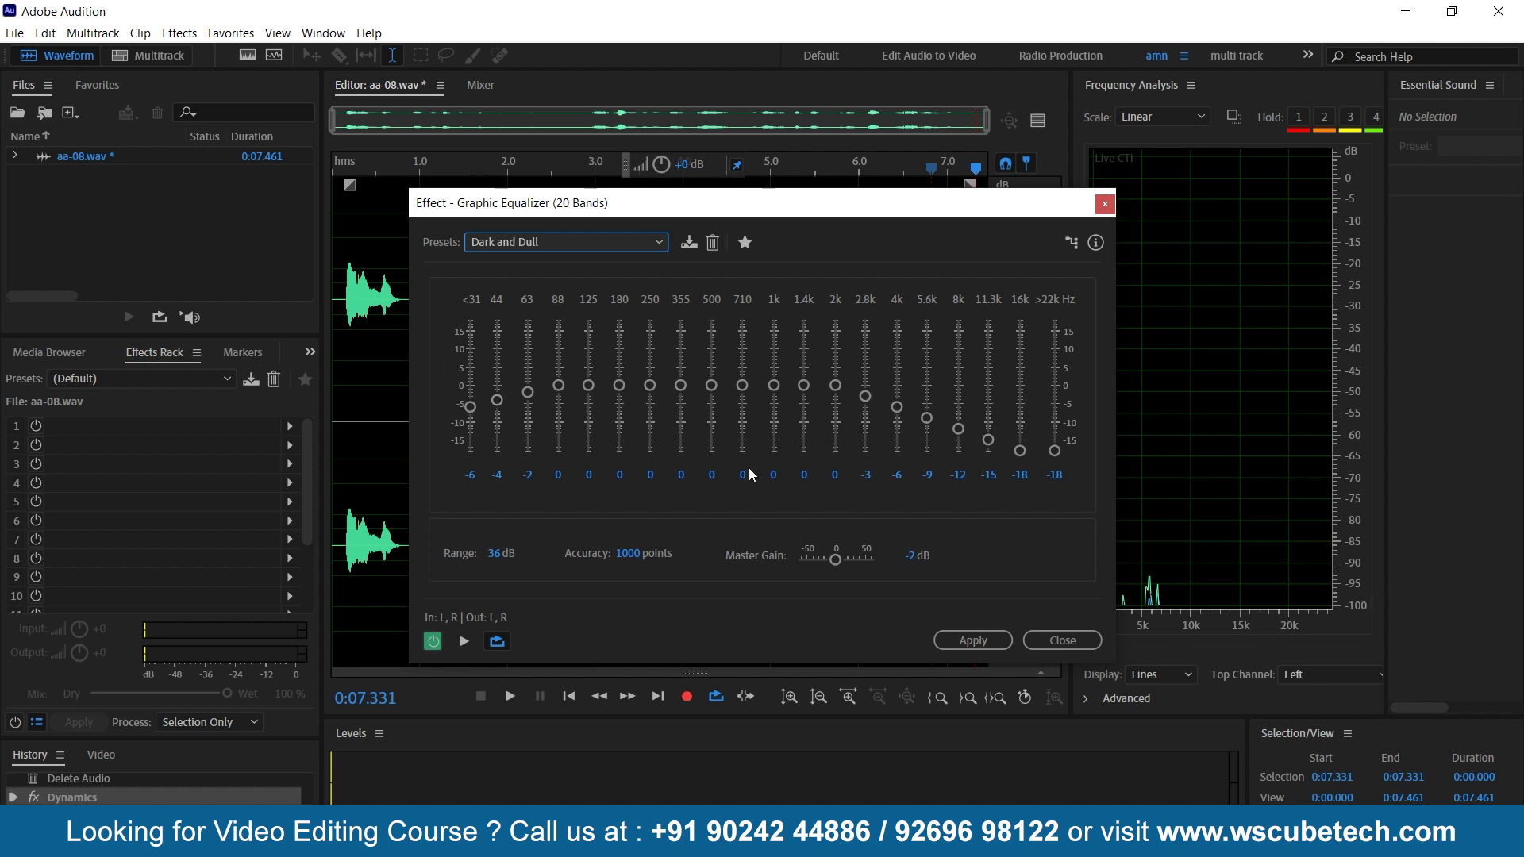
pyautogui.moveTo(770, 217); pyautogui.dragTo(638, 215)
pyautogui.press('space')
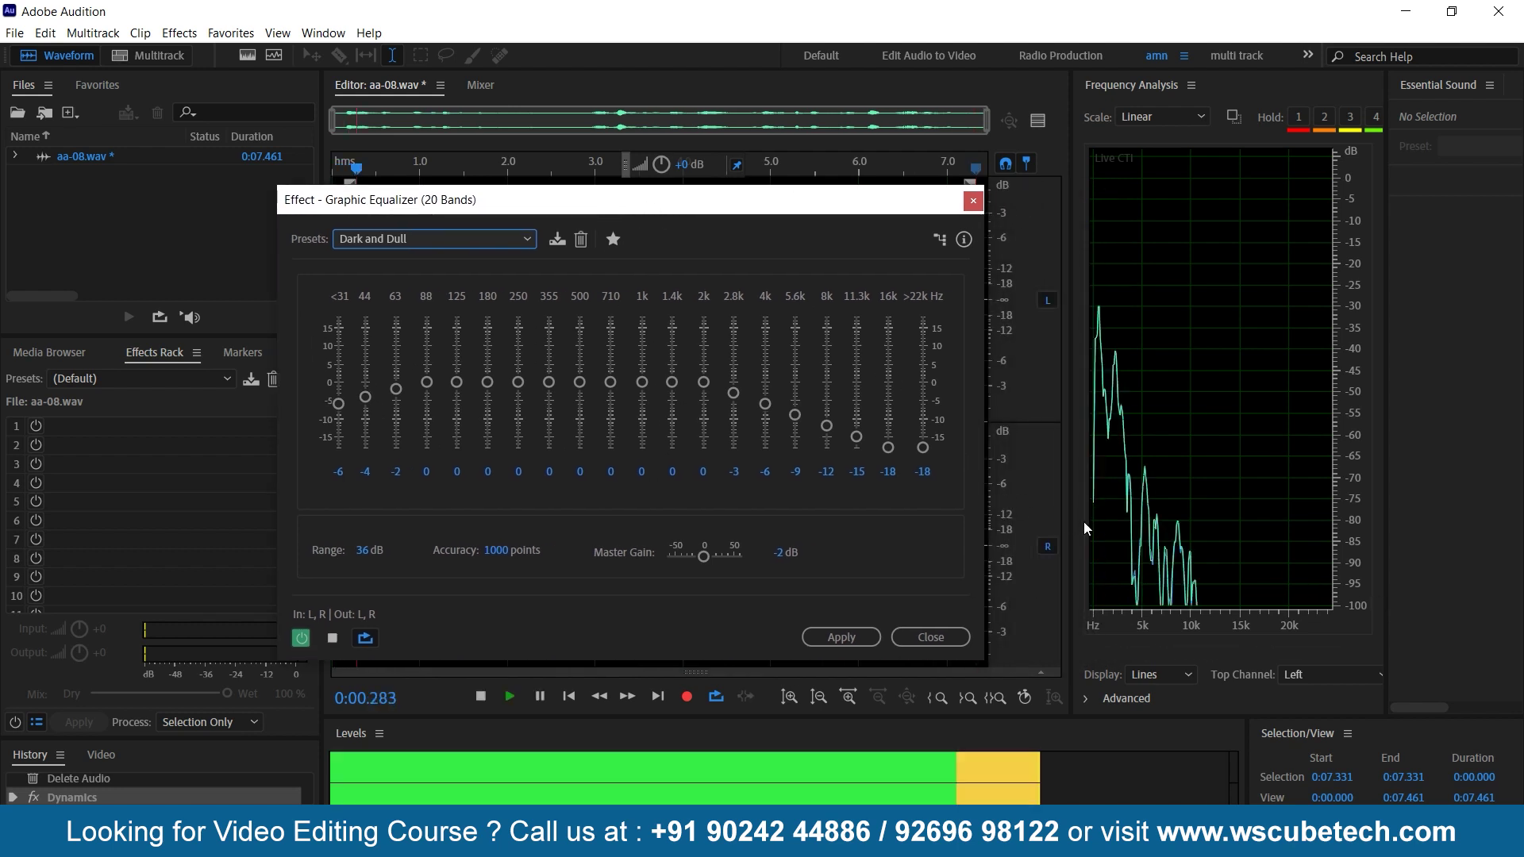
pyautogui.press('space')
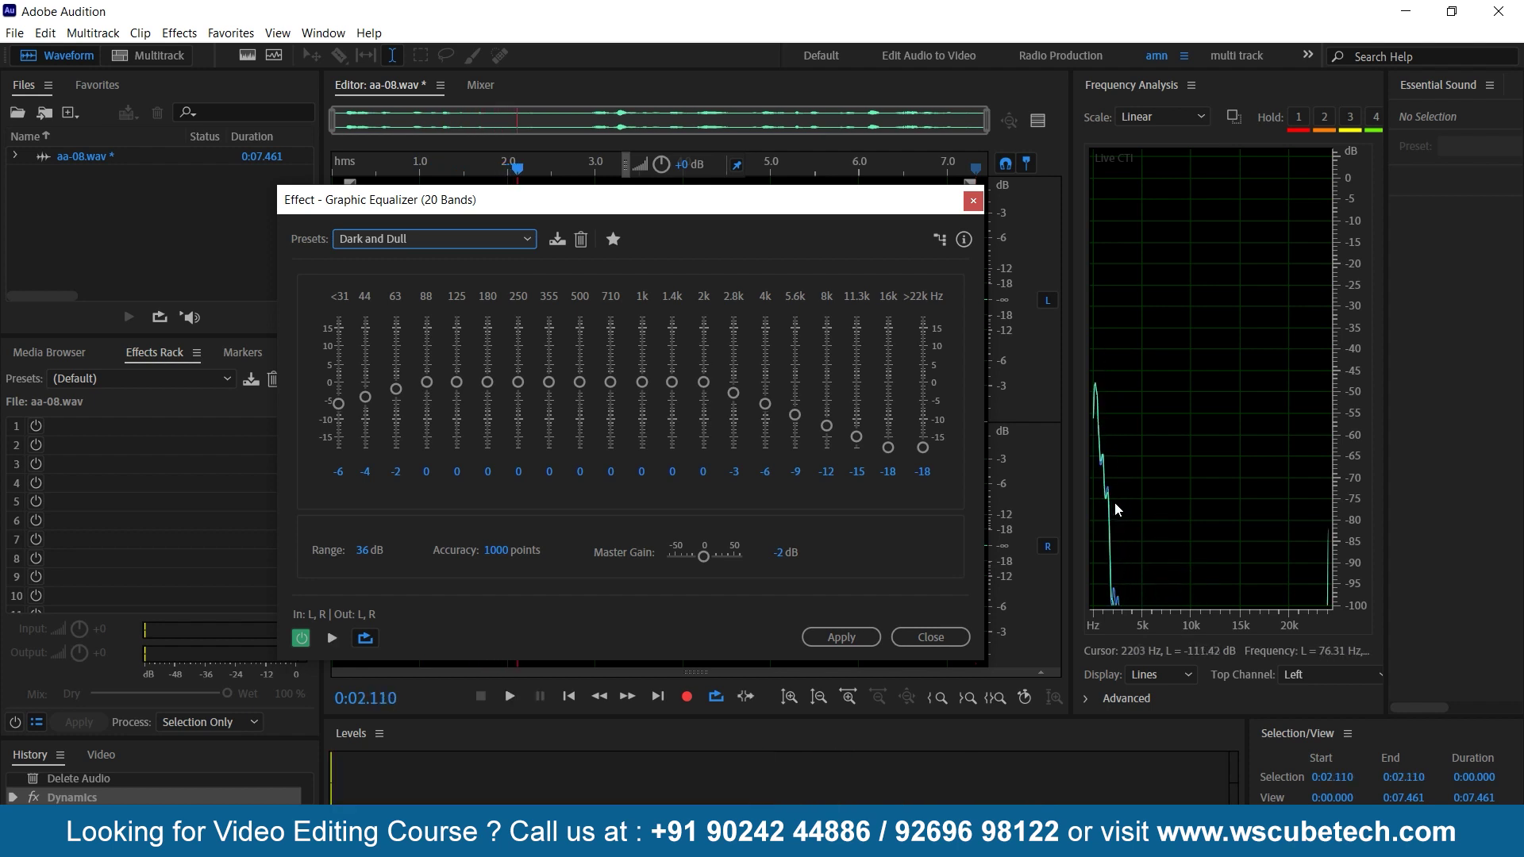
# - Return the 20-band equalizer to the (Default) preset
pyautogui.click(488, 243)
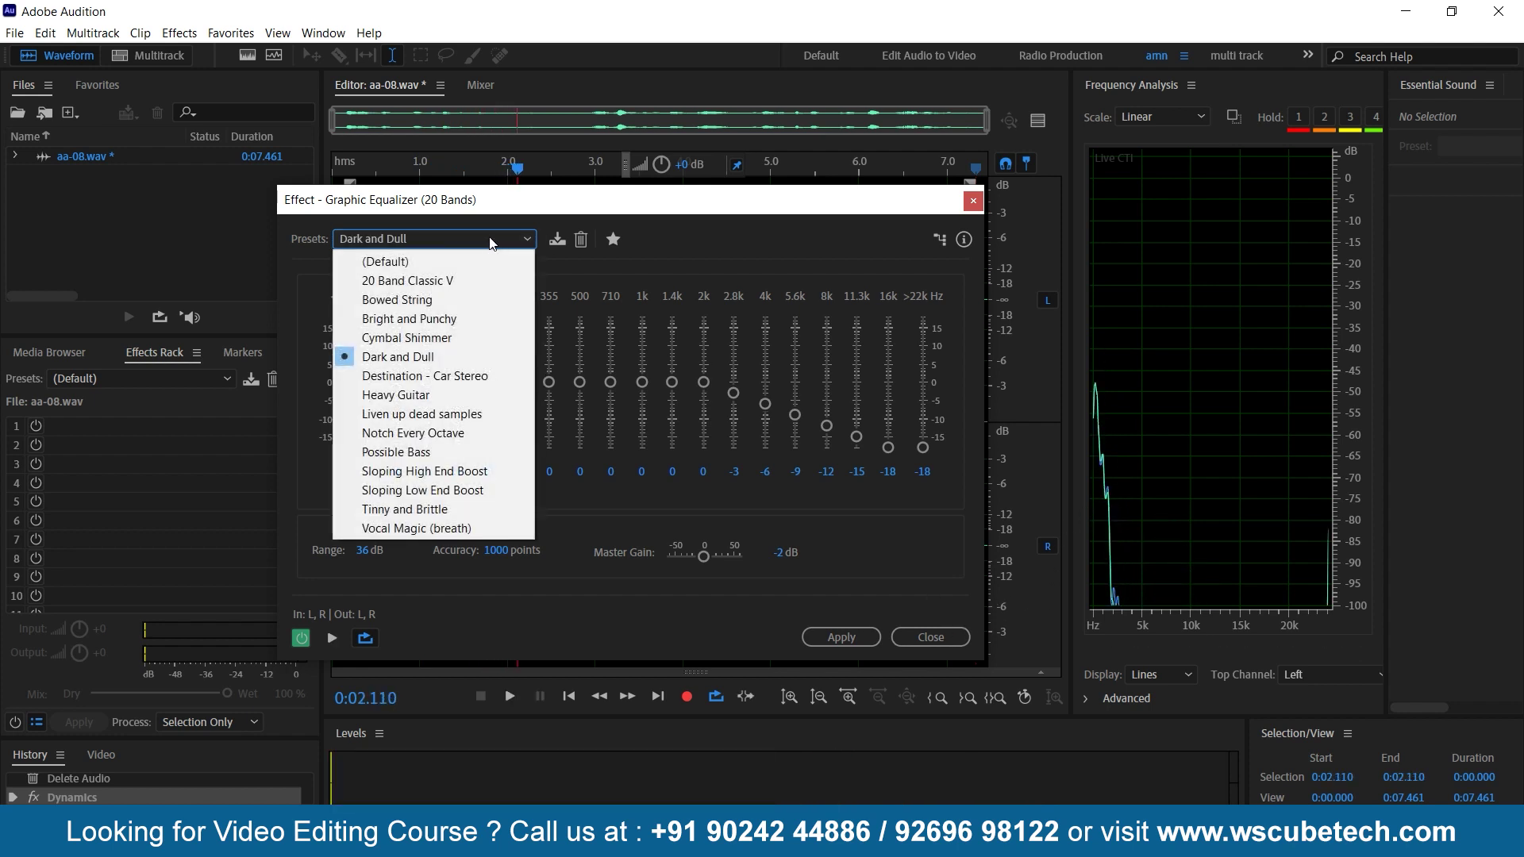
pyautogui.click(612, 201)
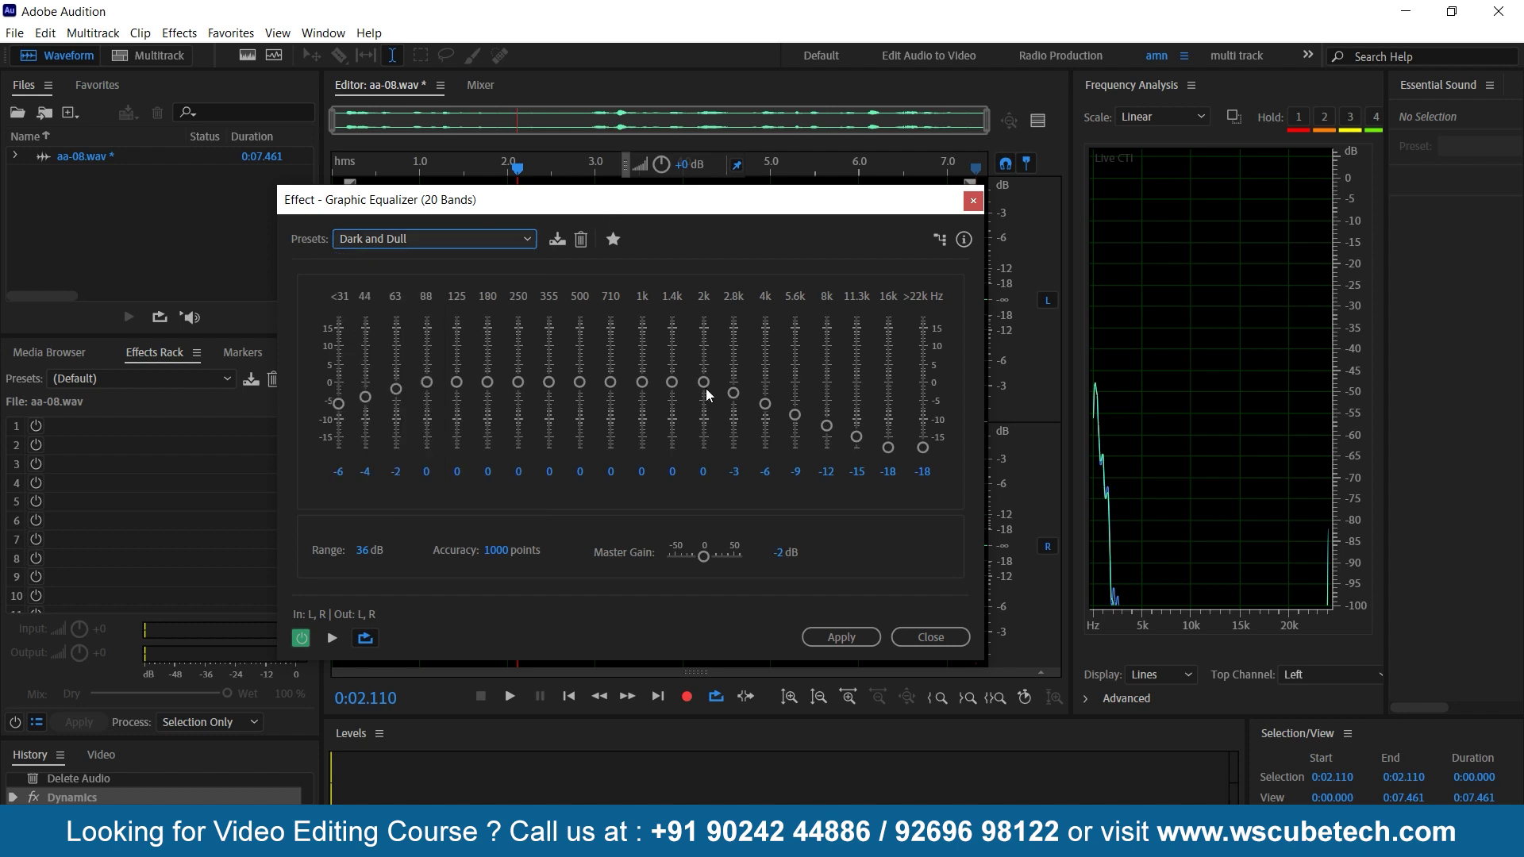
pyautogui.click(467, 243)
pyautogui.click(453, 260)
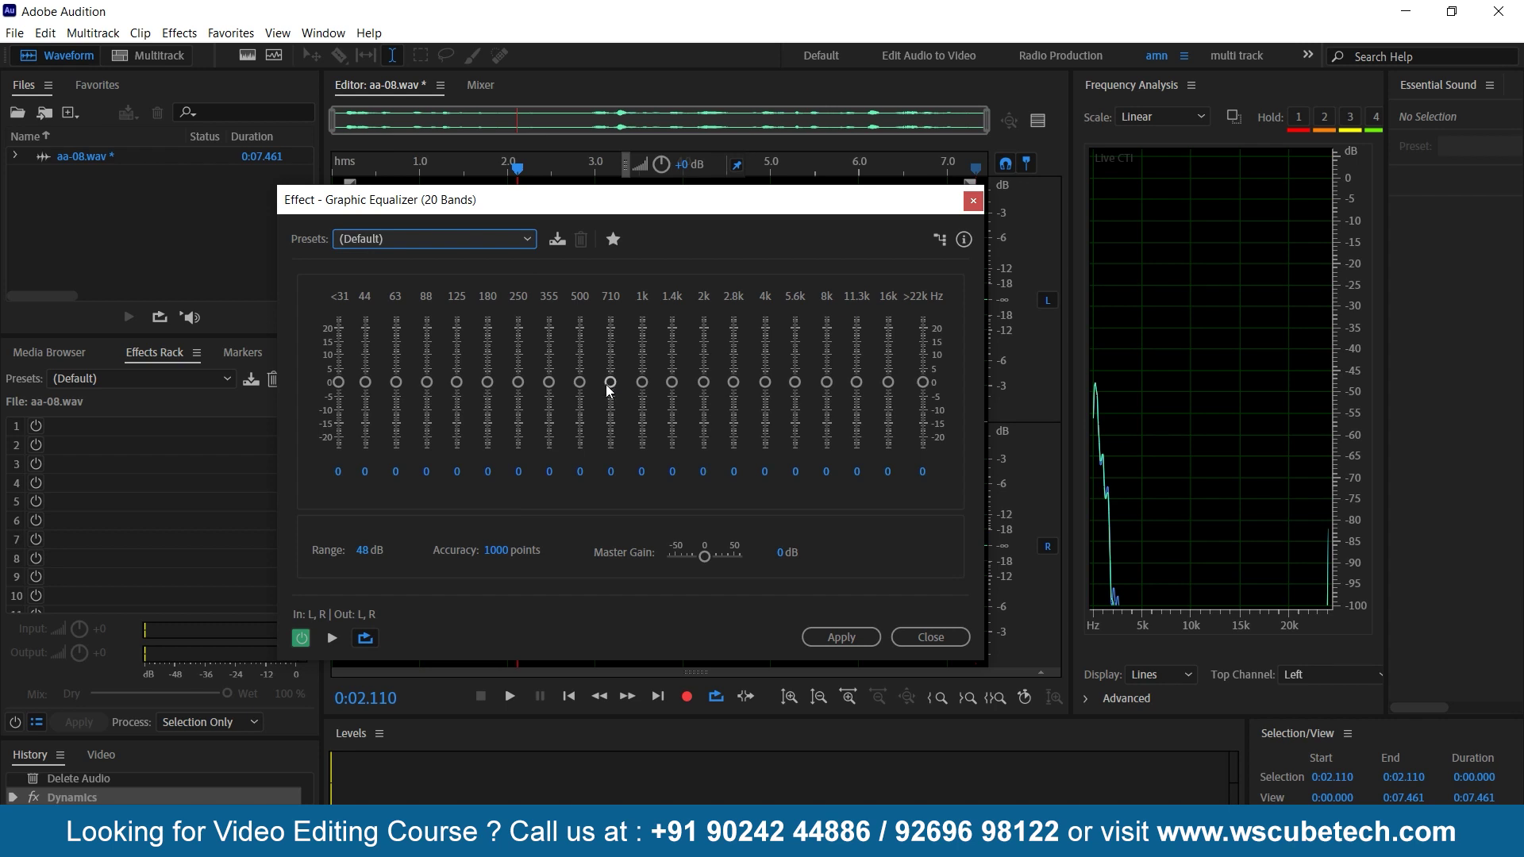
# - Boost the bands from 710 Hz to above 22 kHz by about 5 to 14.5 dB each, with 1 kHz highest
pyautogui.moveTo(612, 384); pyautogui.dragTo(612, 354)
pyautogui.moveTo(642, 382); pyautogui.dragTo(642, 342)
pyautogui.moveTo(672, 382); pyautogui.dragTo(672, 351)
pyautogui.moveTo(703, 381)
pyautogui.mouseDown()
pyautogui.moveTo(699, 359)
pyautogui.moveTo(734, 347)
pyautogui.moveTo(795, 368)
pyautogui.mouseUp()
pyautogui.moveTo(827, 381)
pyautogui.mouseDown()
pyautogui.moveTo(827, 347)
pyautogui.moveTo(922, 350)
pyautogui.mouseUp()
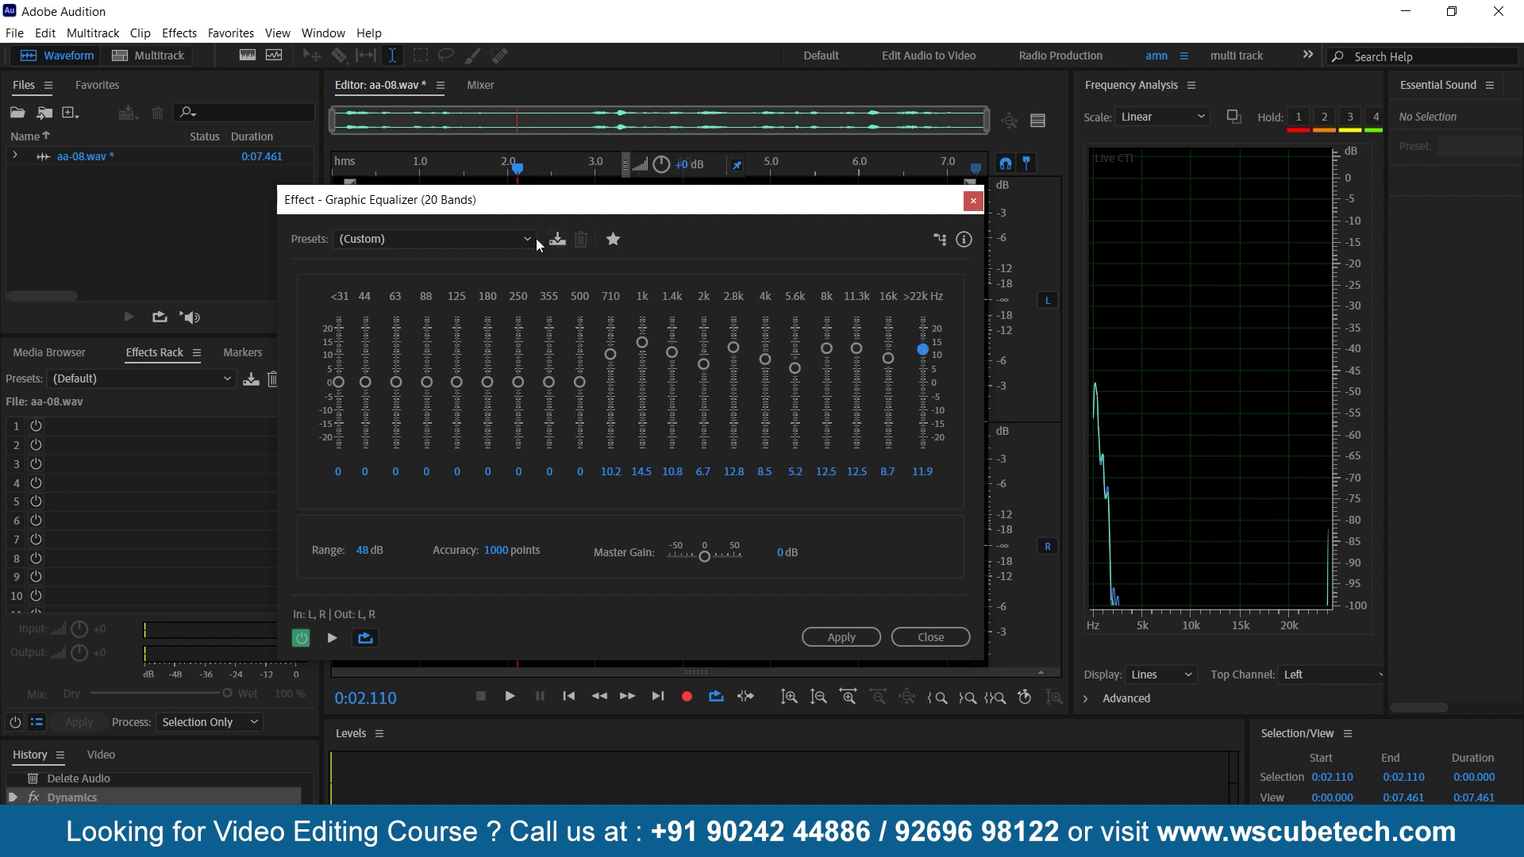
pyautogui.click(477, 239)
pyautogui.click(661, 241)
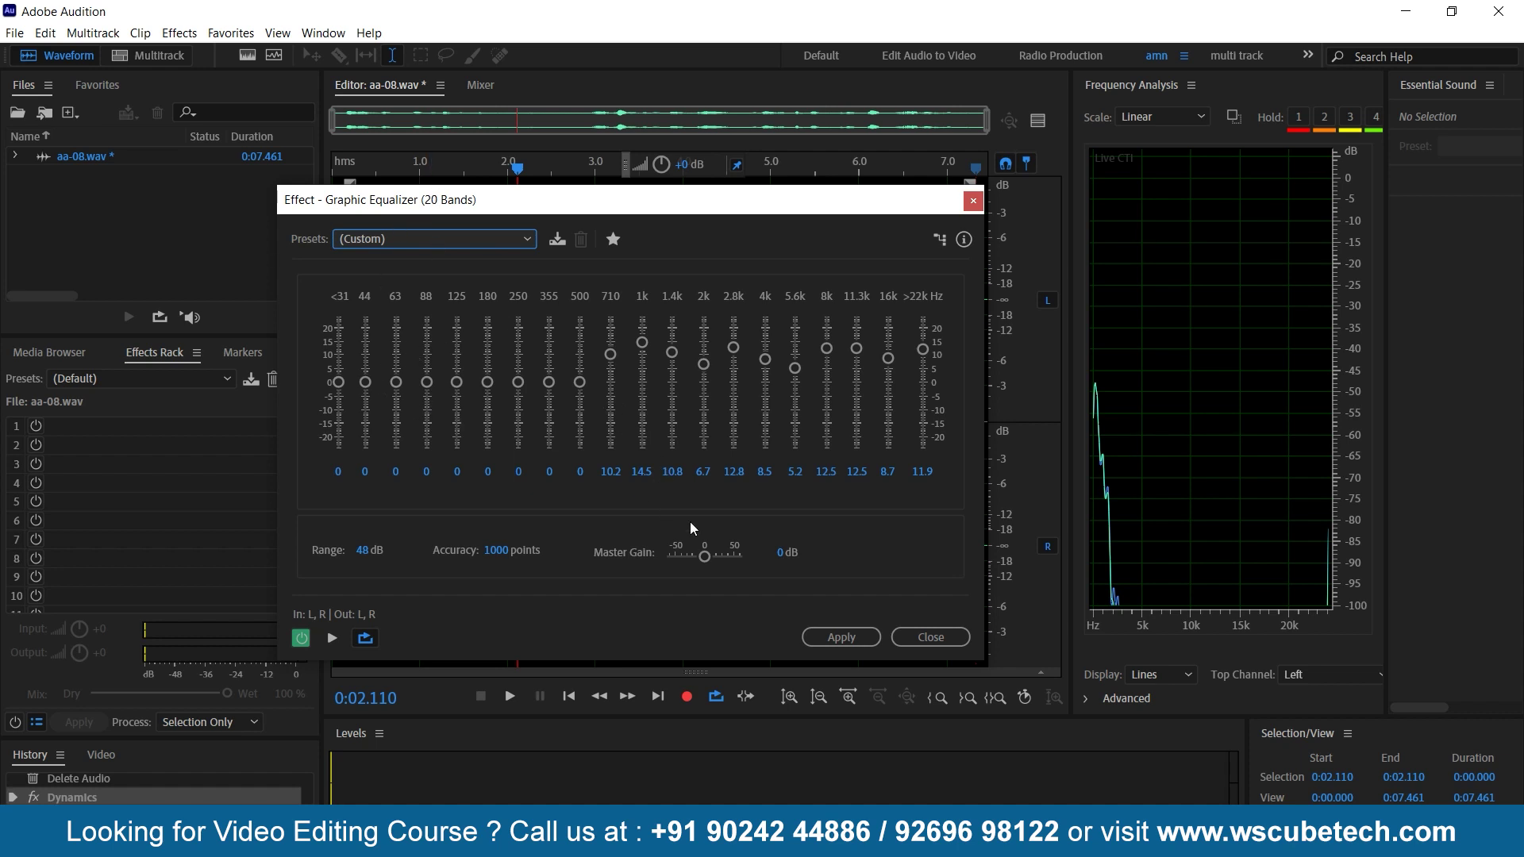
# - Preview the audio with the master gain at about 13.5 dB and lower it to about −2.7 dB during playback
pyautogui.moveTo(707, 556); pyautogui.dragTo(712, 554)
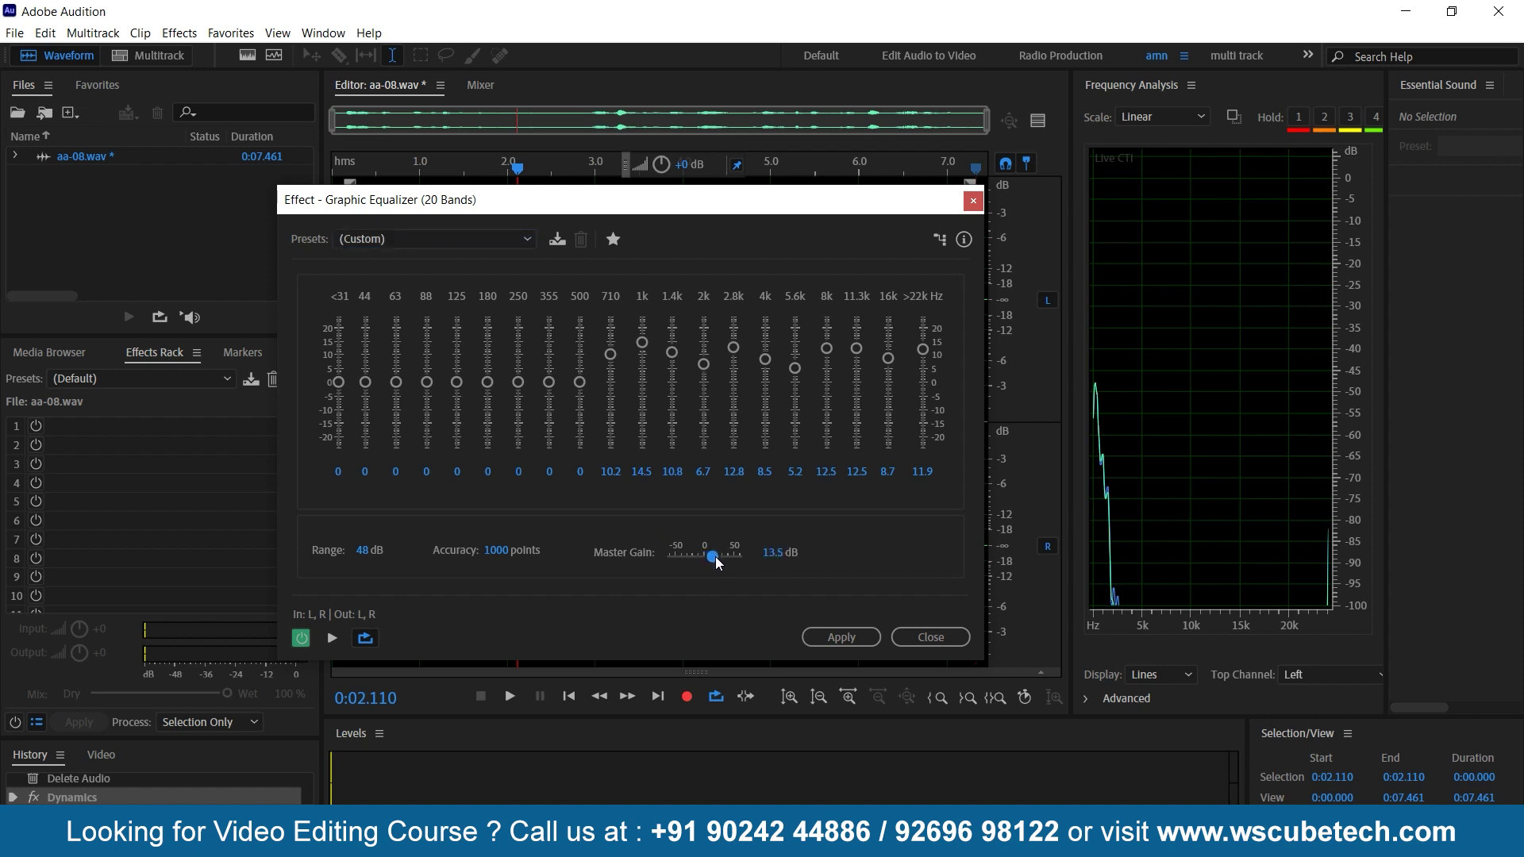
pyautogui.press('space')
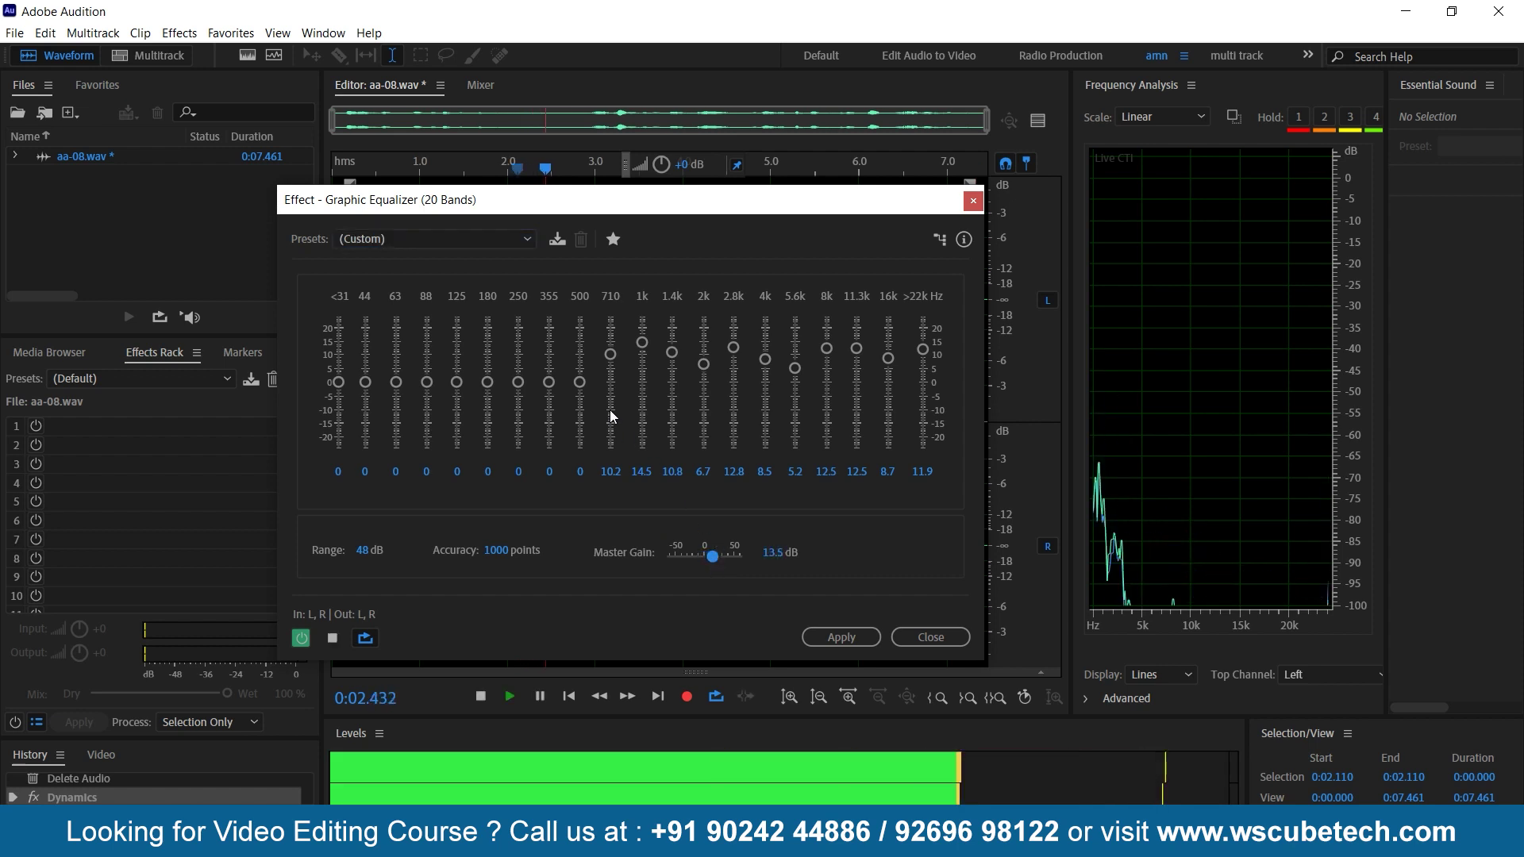
pyautogui.moveTo(715, 556)
pyautogui.mouseDown()
pyautogui.moveTo(729, 559)
pyautogui.moveTo(702, 559)
pyautogui.mouseUp()
pyautogui.press('space')
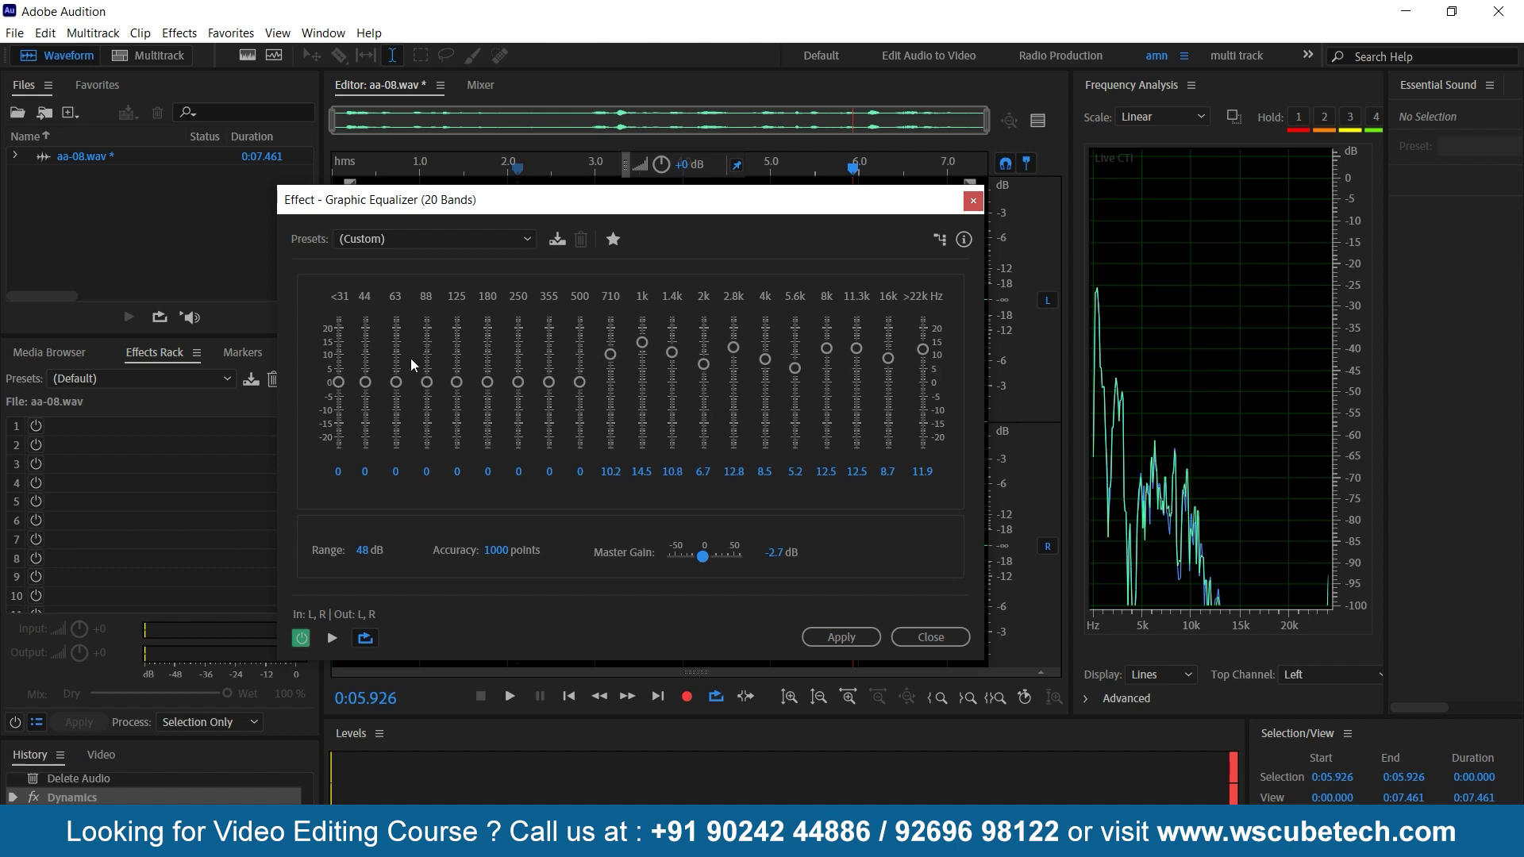
# - Cut the six lowest bands, from below 31 Hz to 180 Hz, to −24 dB each
pyautogui.moveTo(338, 383); pyautogui.dragTo(337, 470)
pyautogui.moveTo(365, 382); pyautogui.dragTo(366, 466)
pyautogui.moveTo(396, 382)
pyautogui.mouseDown()
pyautogui.moveTo(396, 454)
pyautogui.moveTo(427, 401)
pyautogui.moveTo(426, 451)
pyautogui.mouseUp()
pyautogui.moveTo(456, 381); pyautogui.dragTo(457, 450)
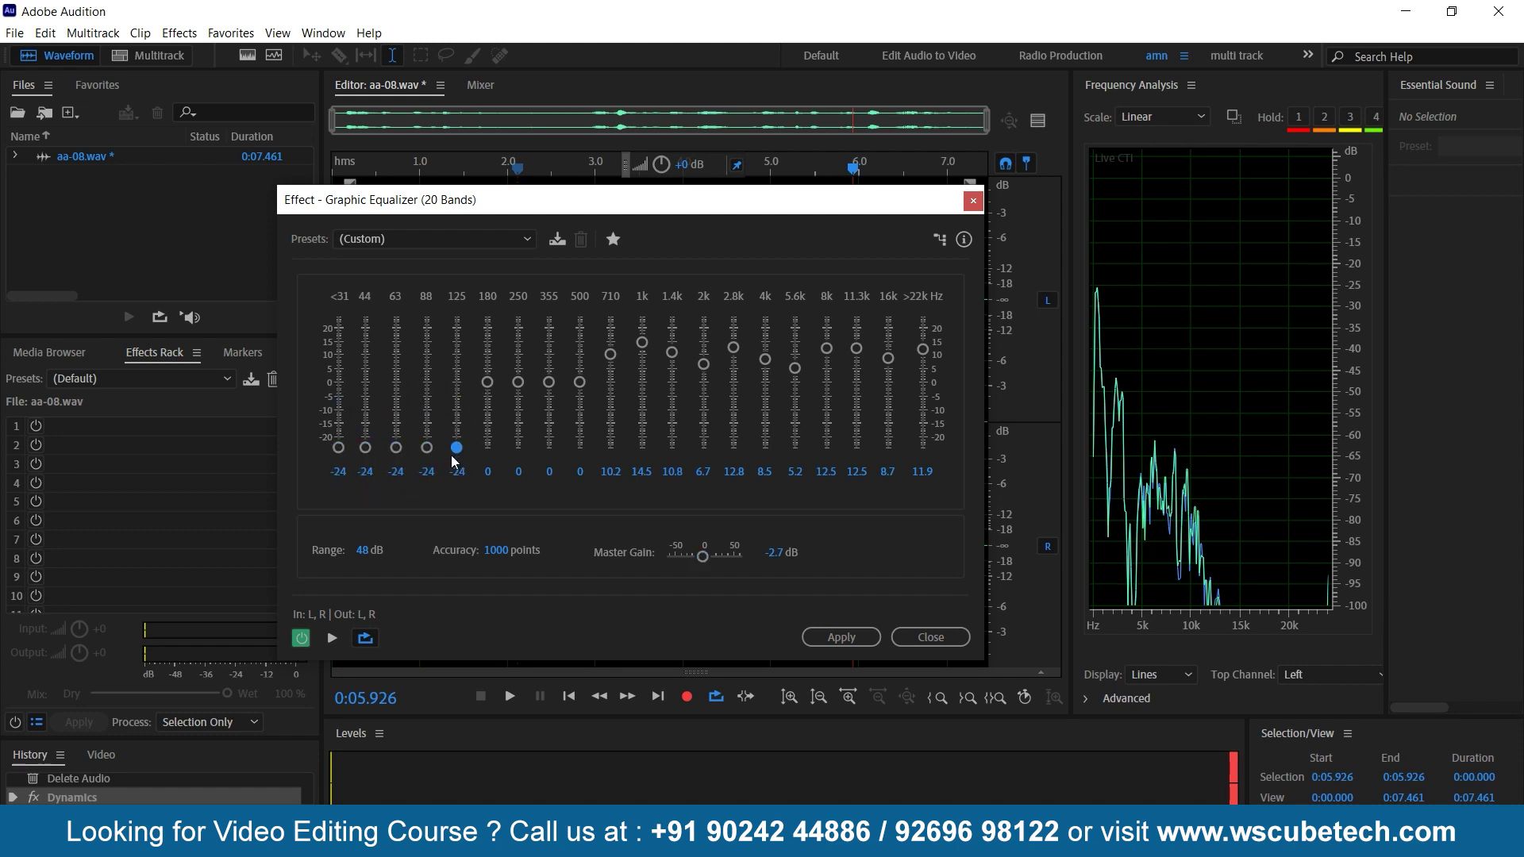
# - Preview the equalized audio and compare it with the effect bypassed and re-enabled during playback
pyautogui.press('space')
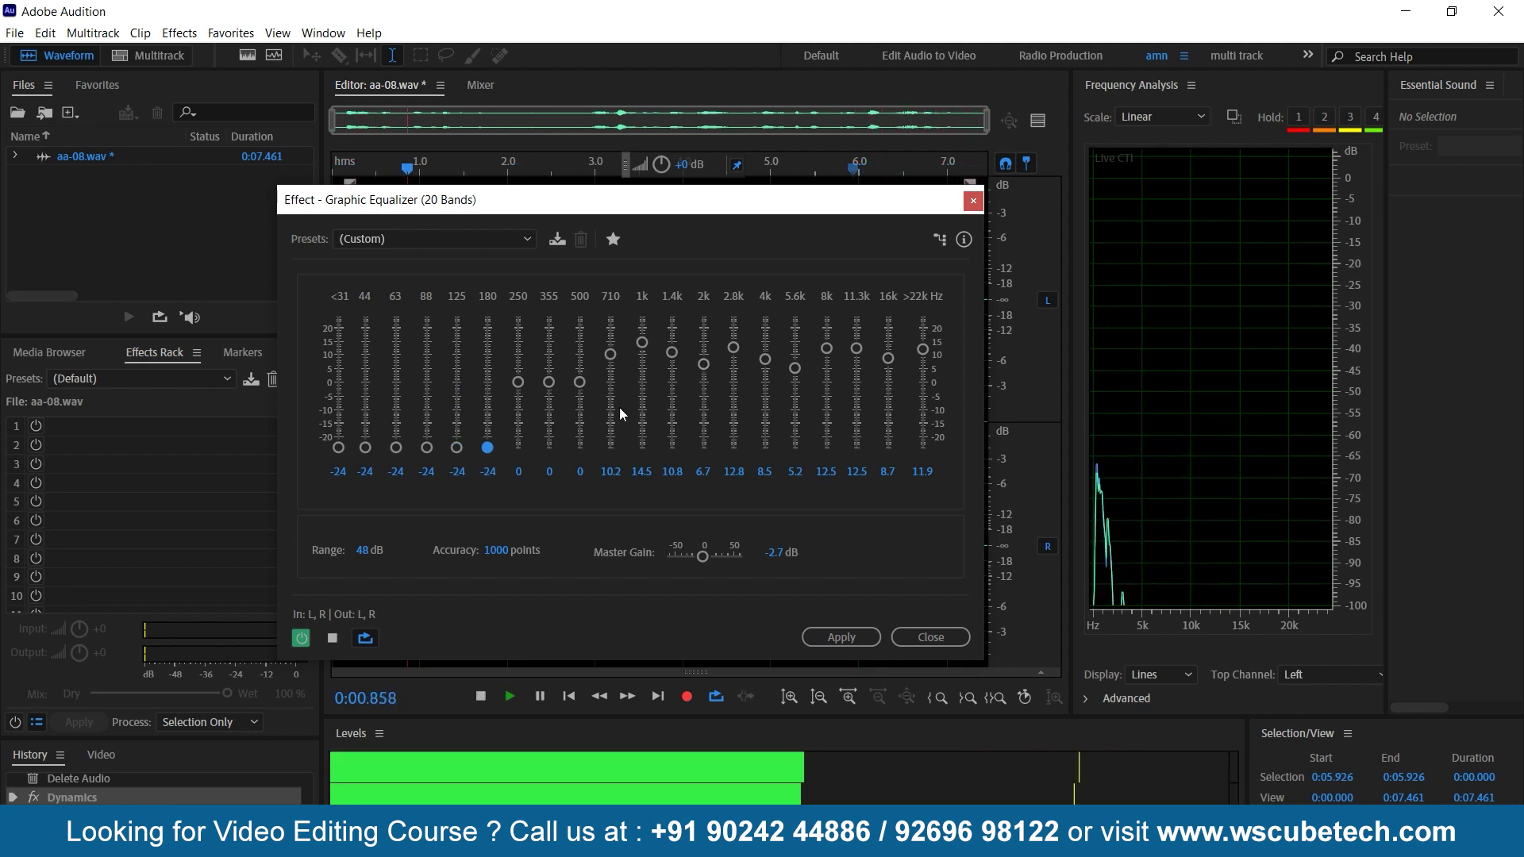
pyautogui.click(303, 638)
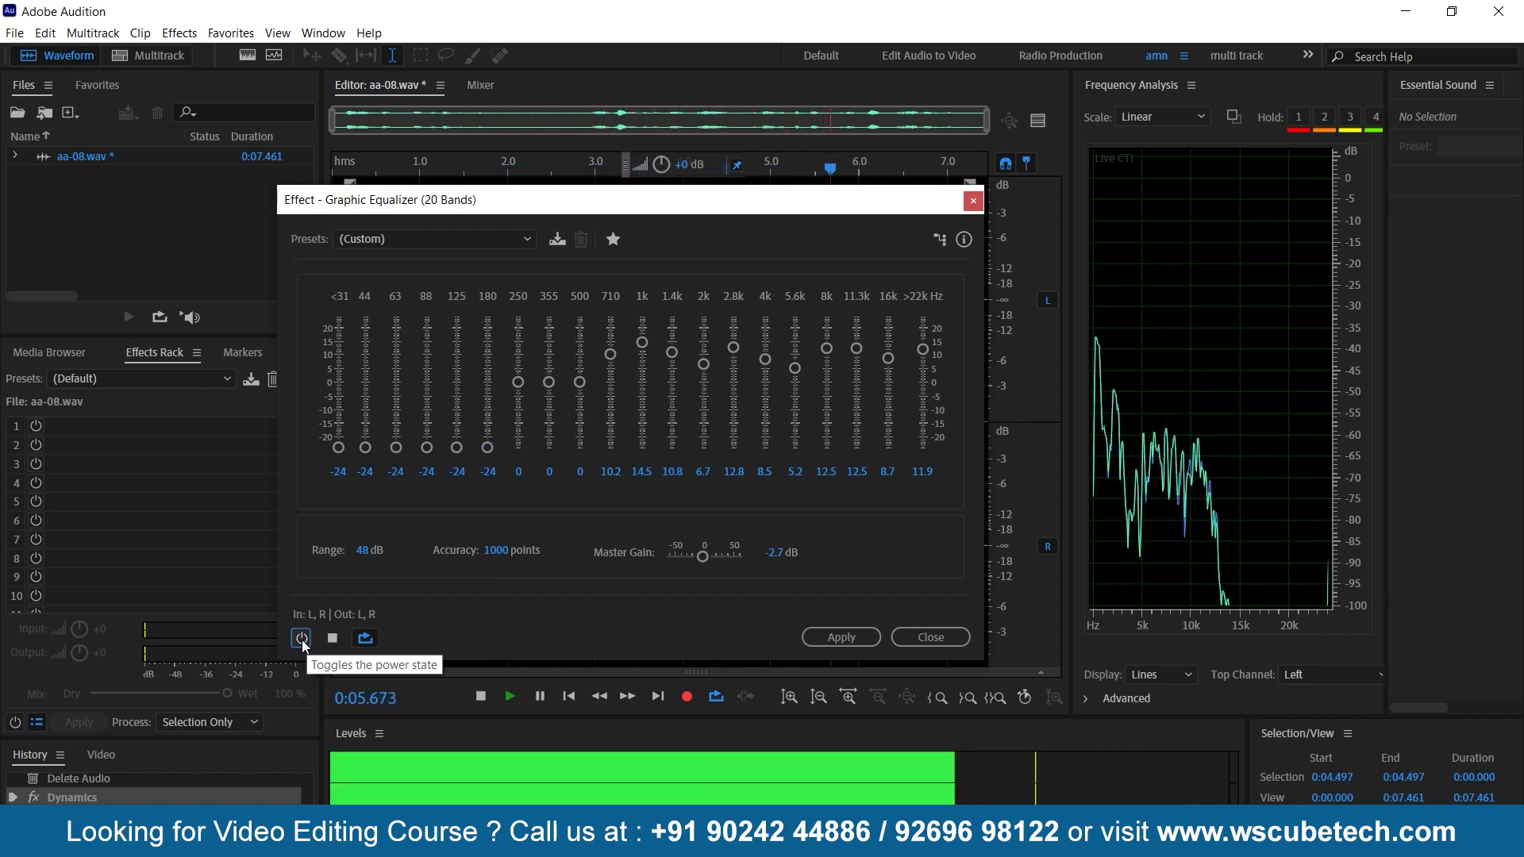
pyautogui.click(302, 639)
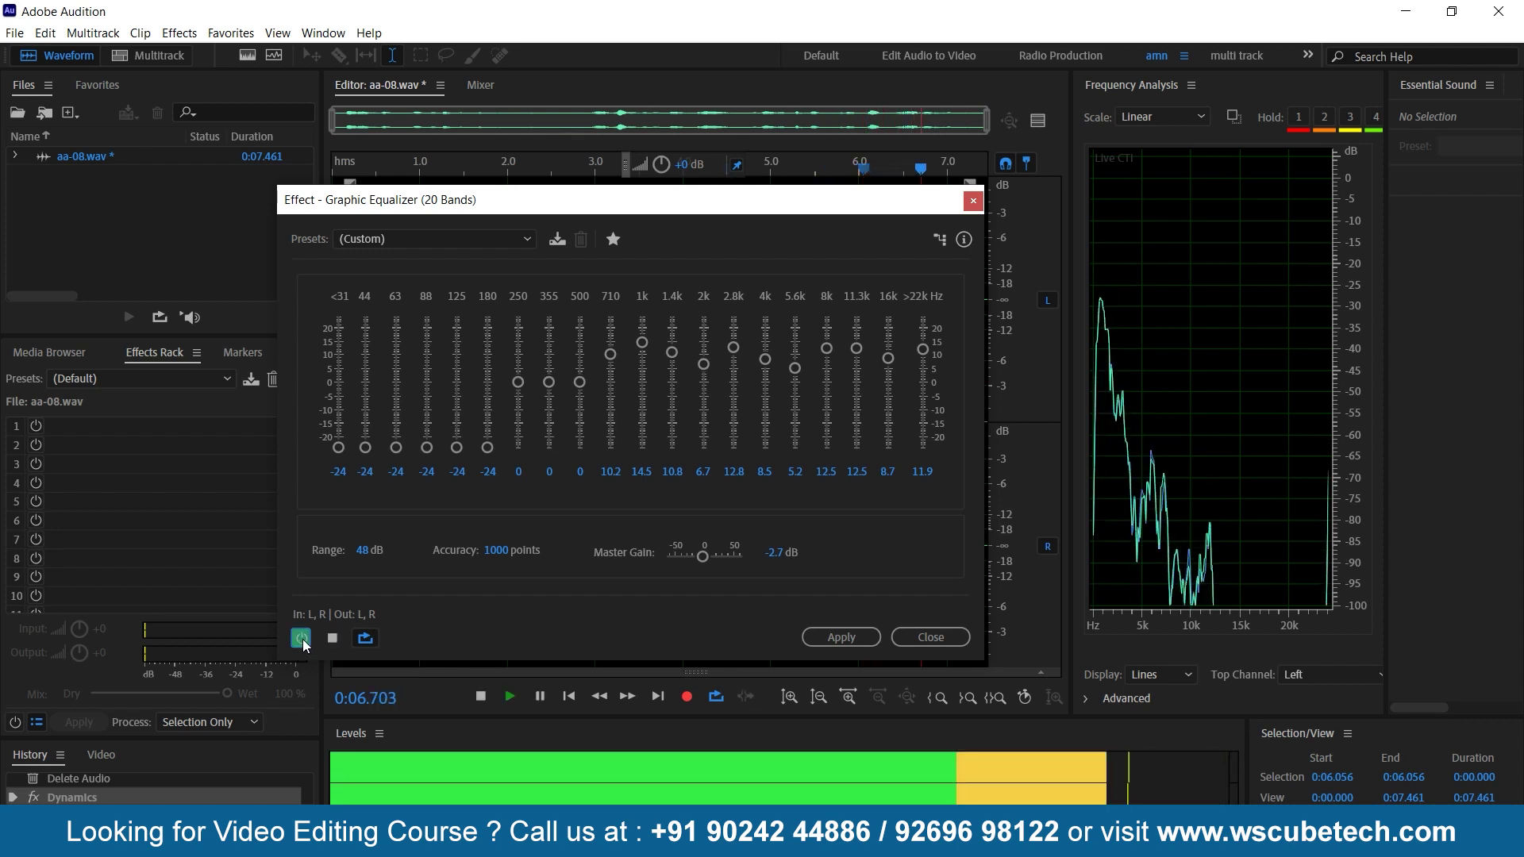
pyautogui.click(333, 637)
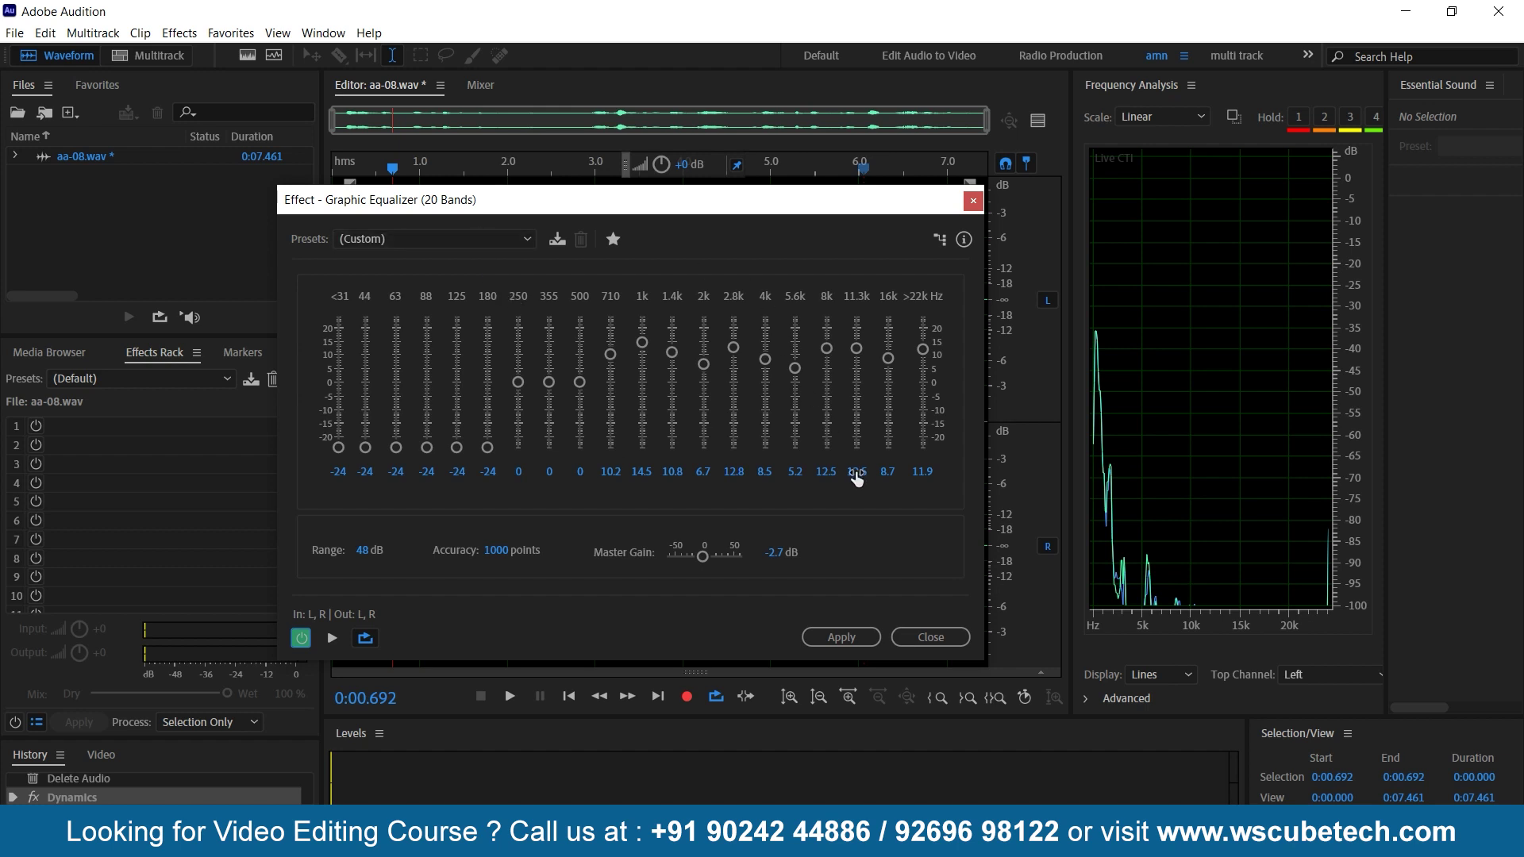
# - Close the 20-band equalizer, and inspect the Graphic Equalizer (10 Bands) effect without applying it
pyautogui.click(926, 637)
pyautogui.click(181, 34)
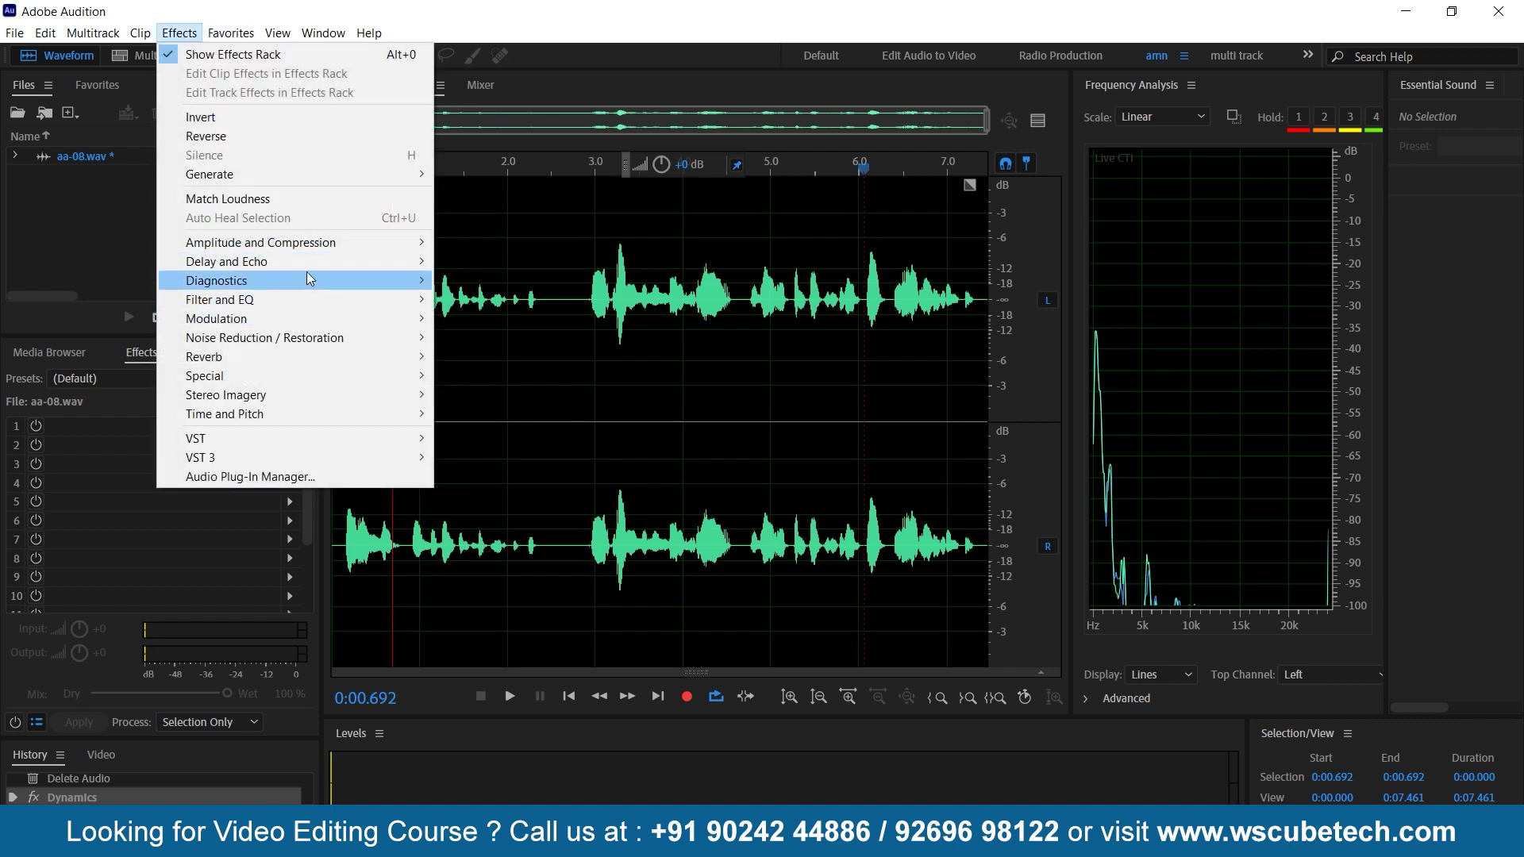
pyautogui.moveTo(316, 299)
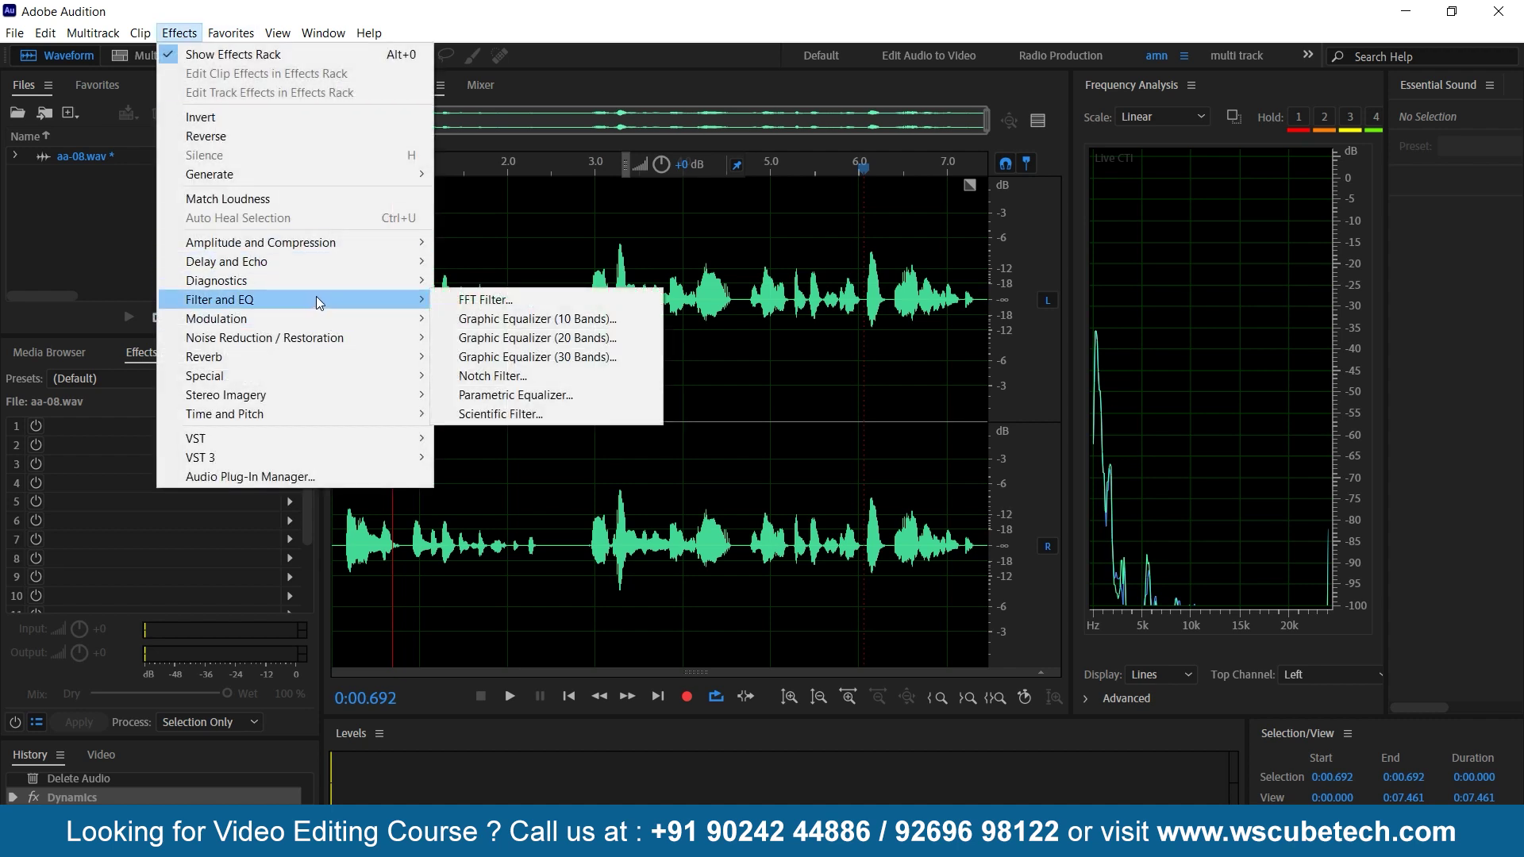
pyautogui.click(520, 321)
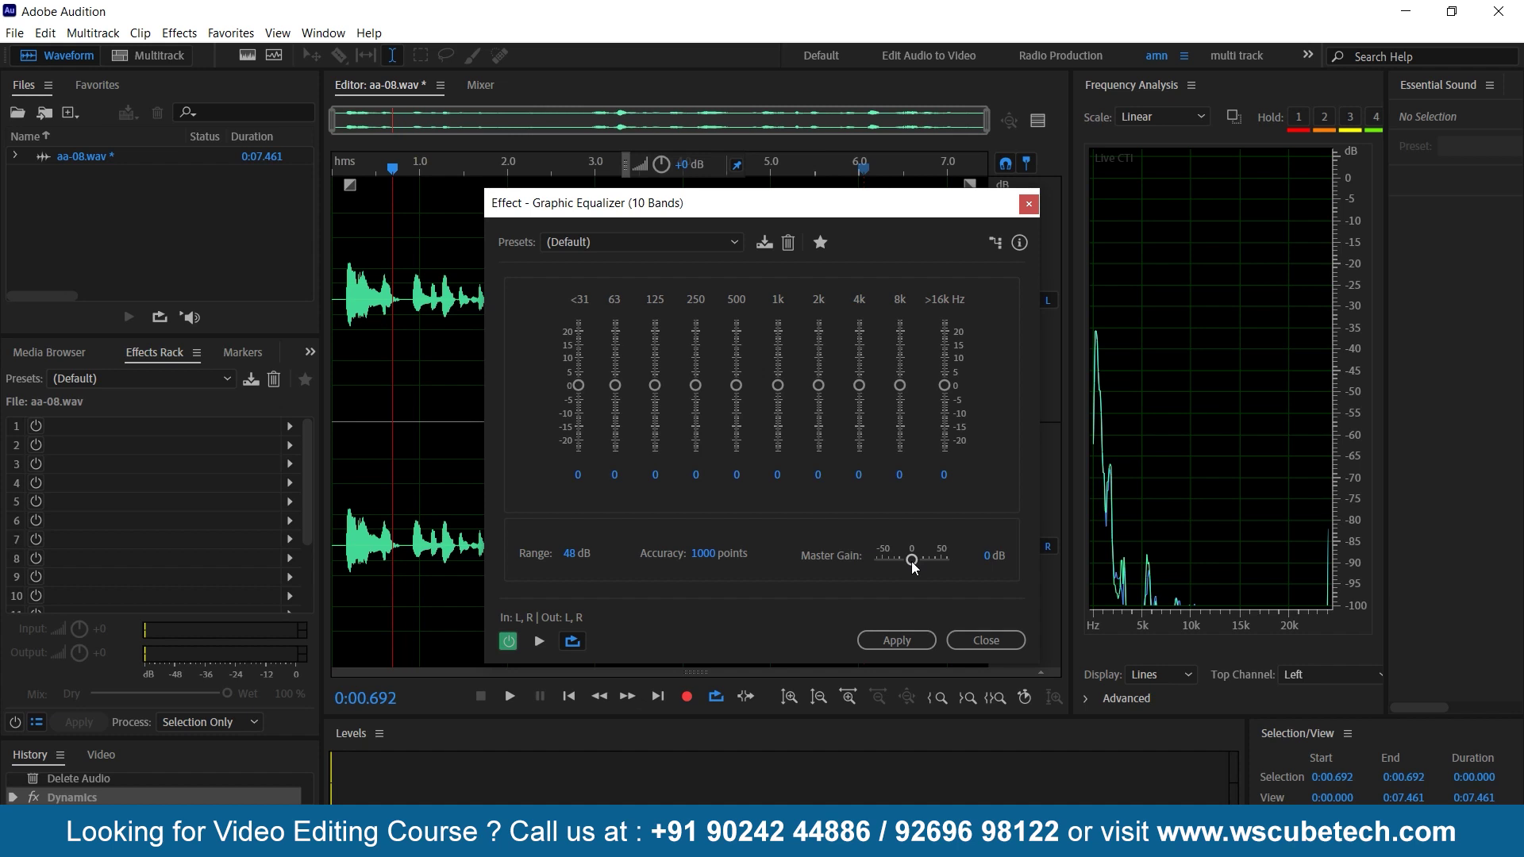
pyautogui.click(984, 640)
pyautogui.click(604, 381)
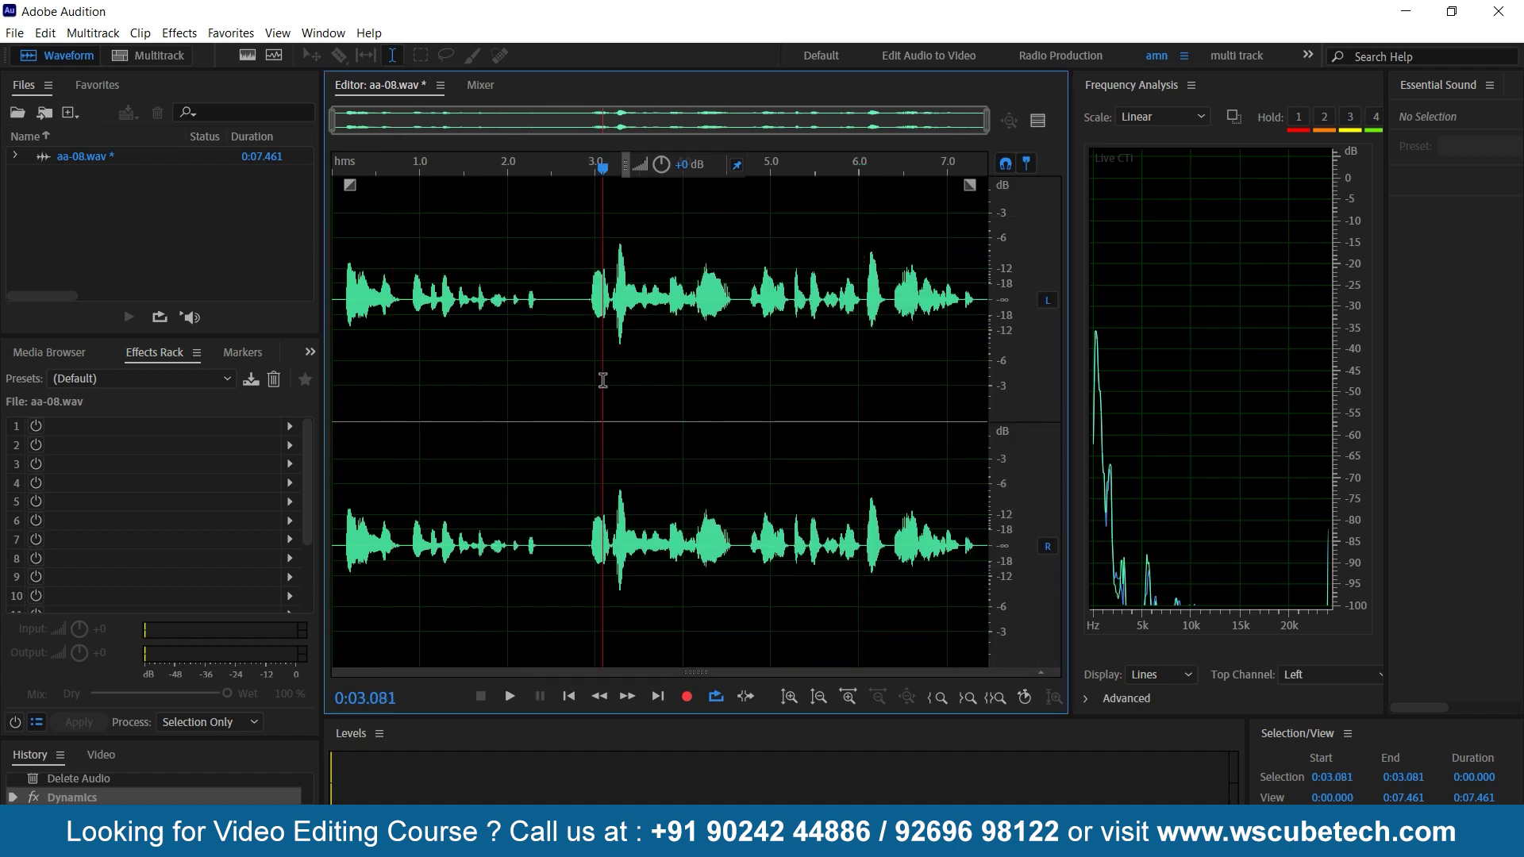
pyautogui.click(570, 349)
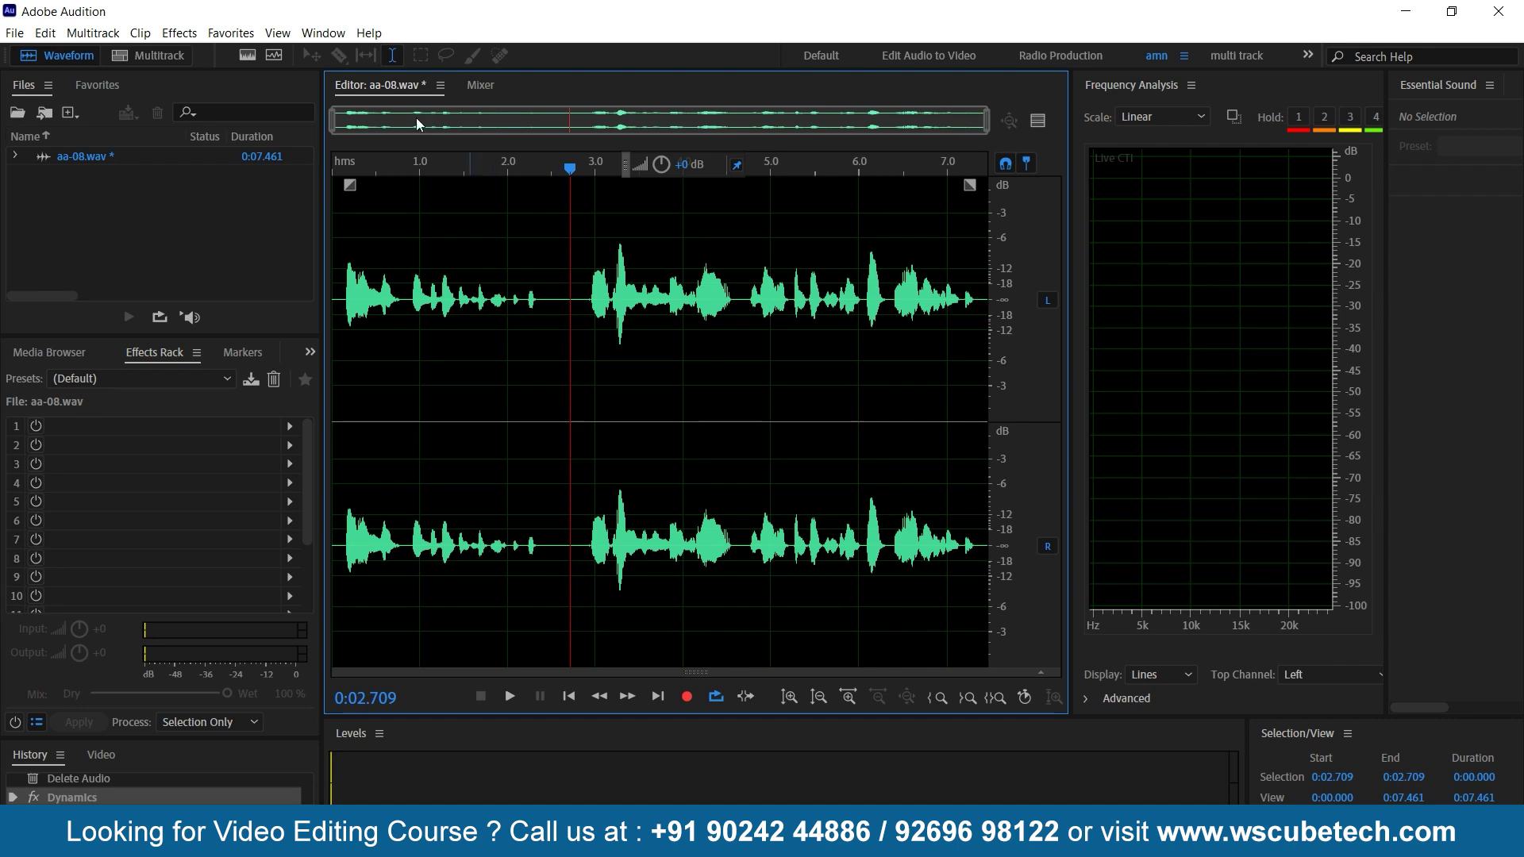
# - Open the Parametric Equalizer effect and load its (Default) preset
pyautogui.click(172, 35)
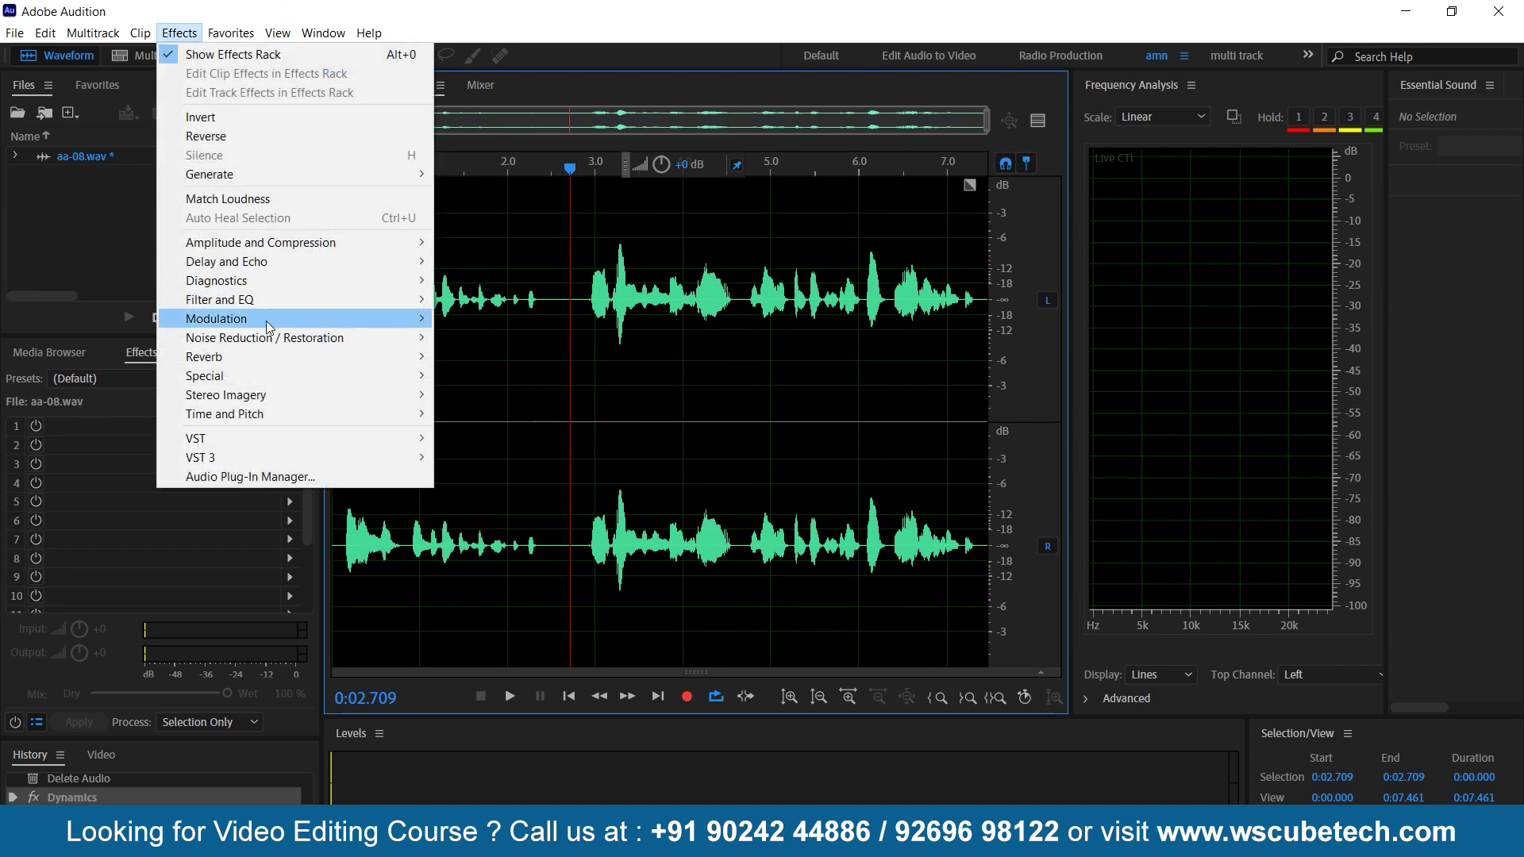
pyautogui.moveTo(268, 249)
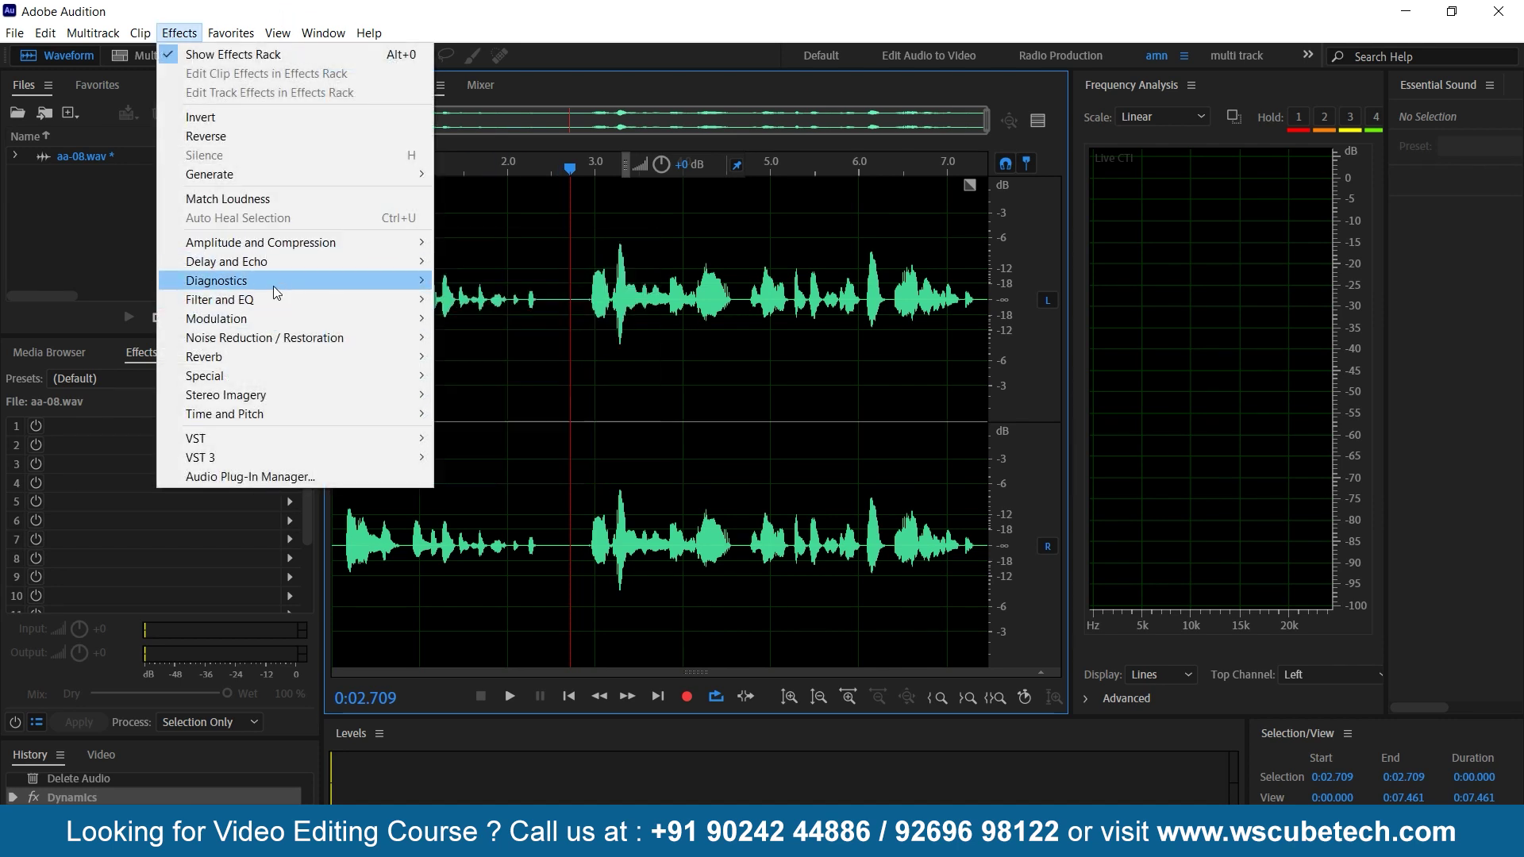
pyautogui.moveTo(283, 303)
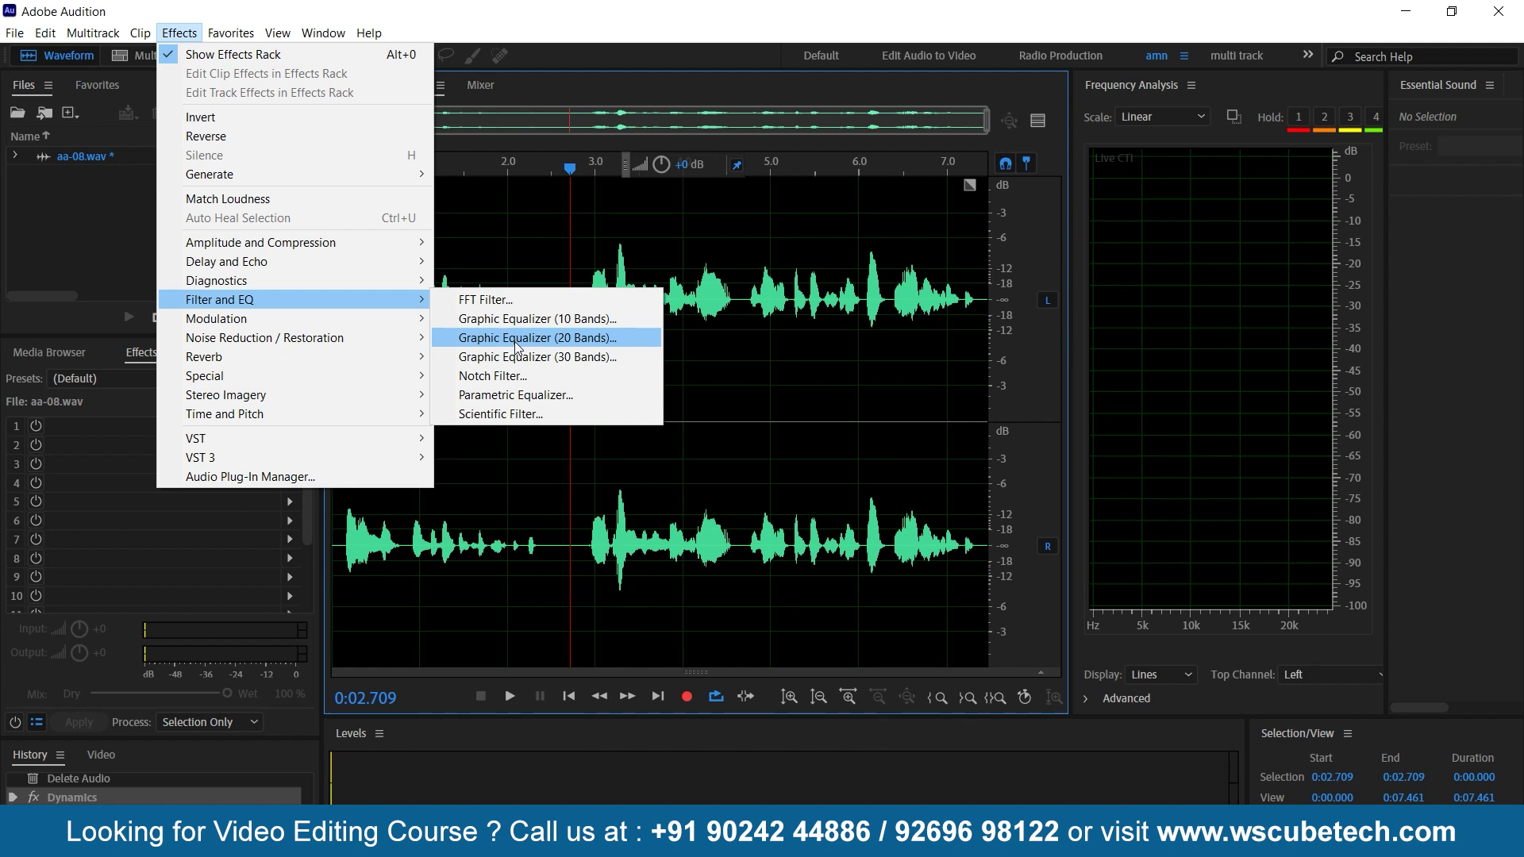
pyautogui.click(525, 396)
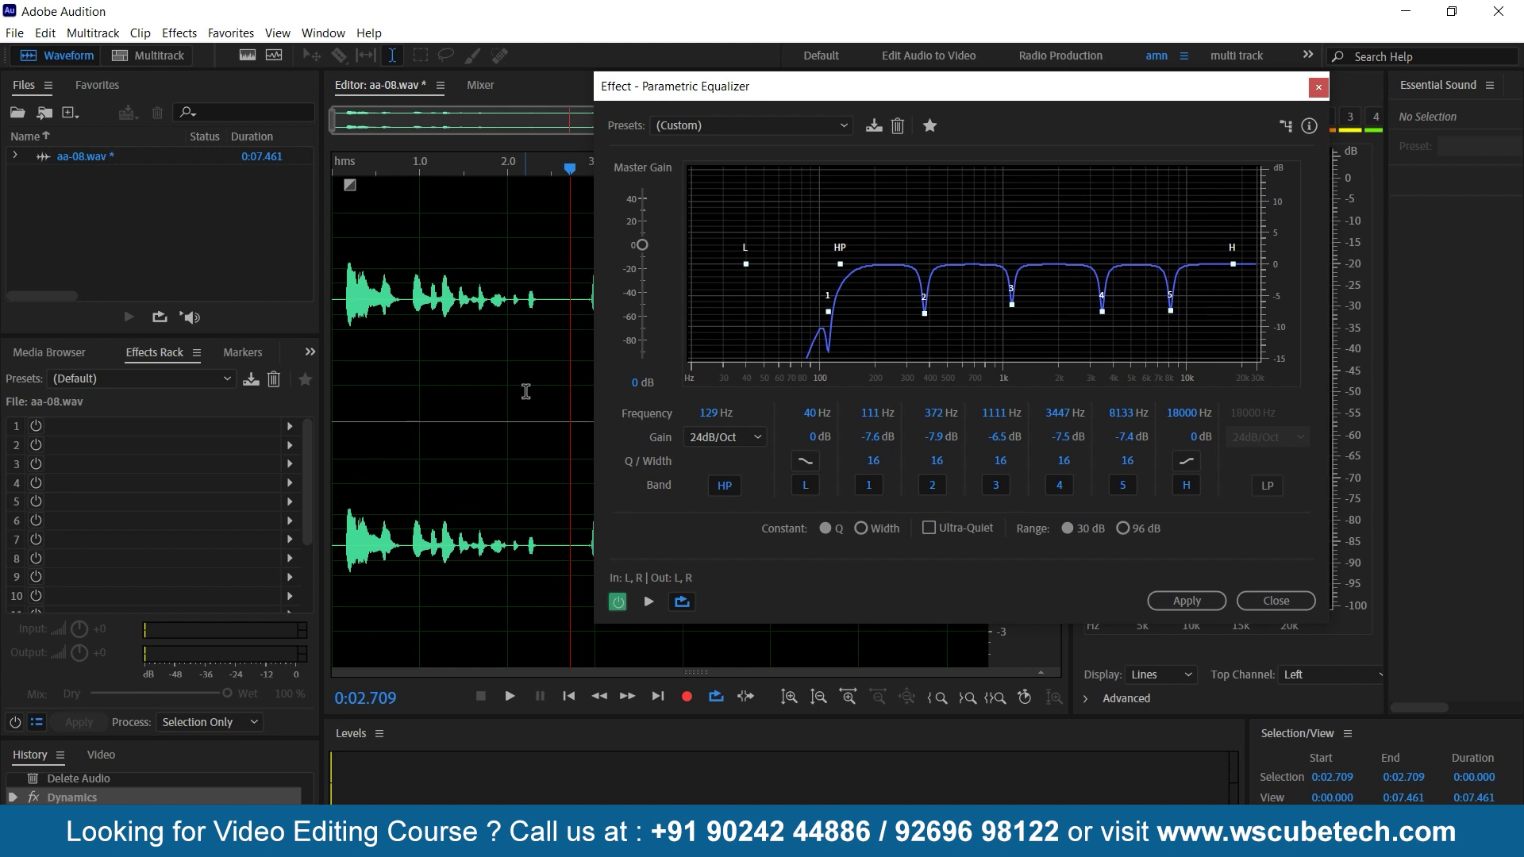
pyautogui.click(708, 122)
pyautogui.click(713, 144)
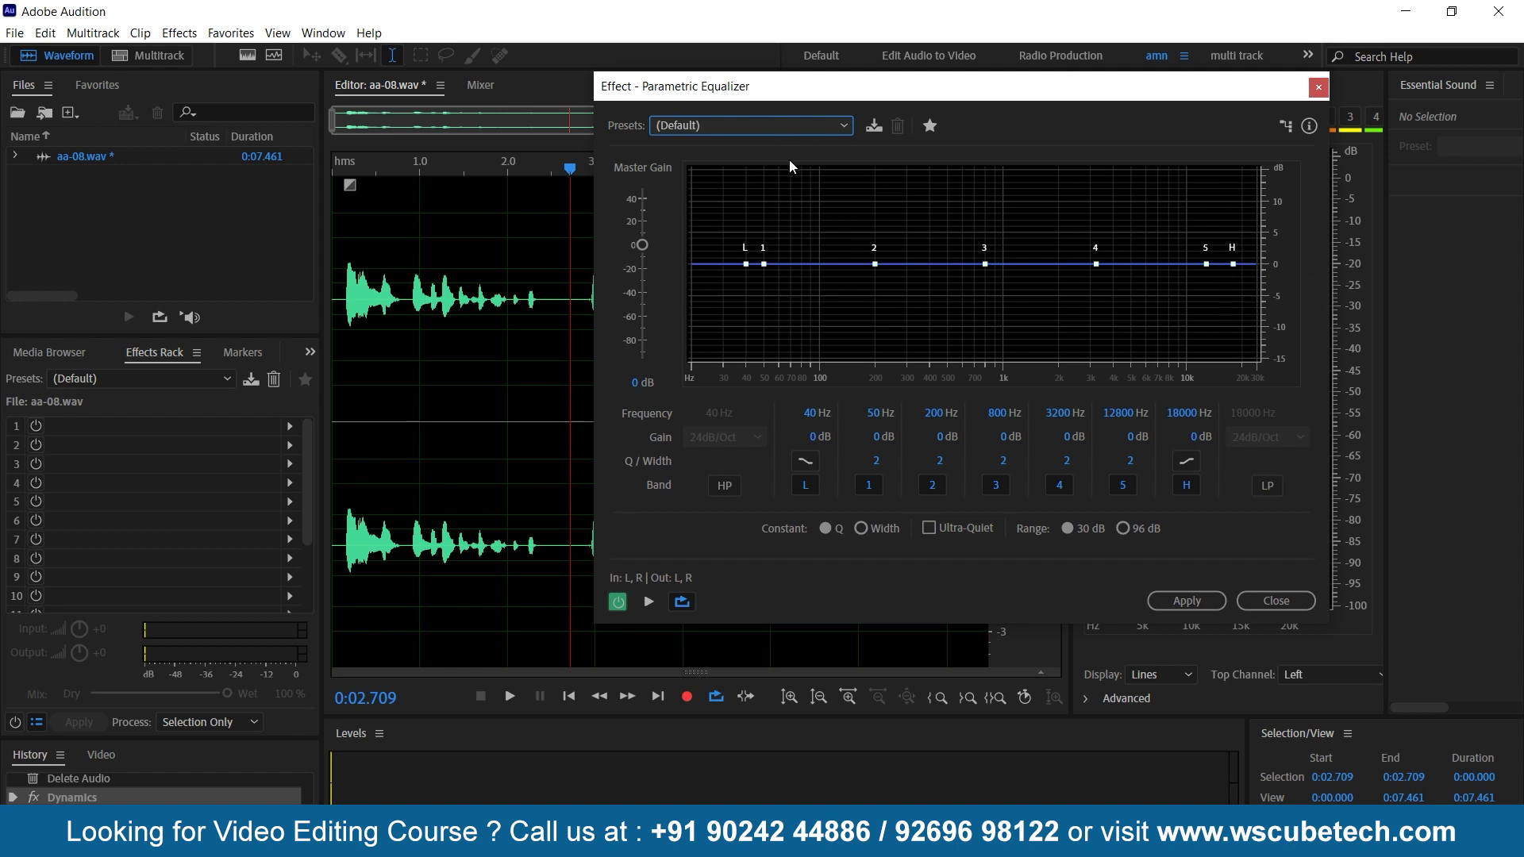
# - Look through the Parametric Equalizer presets, and preview the recording with the (Default) settings while watching the frequency analysis
pyautogui.click(719, 126)
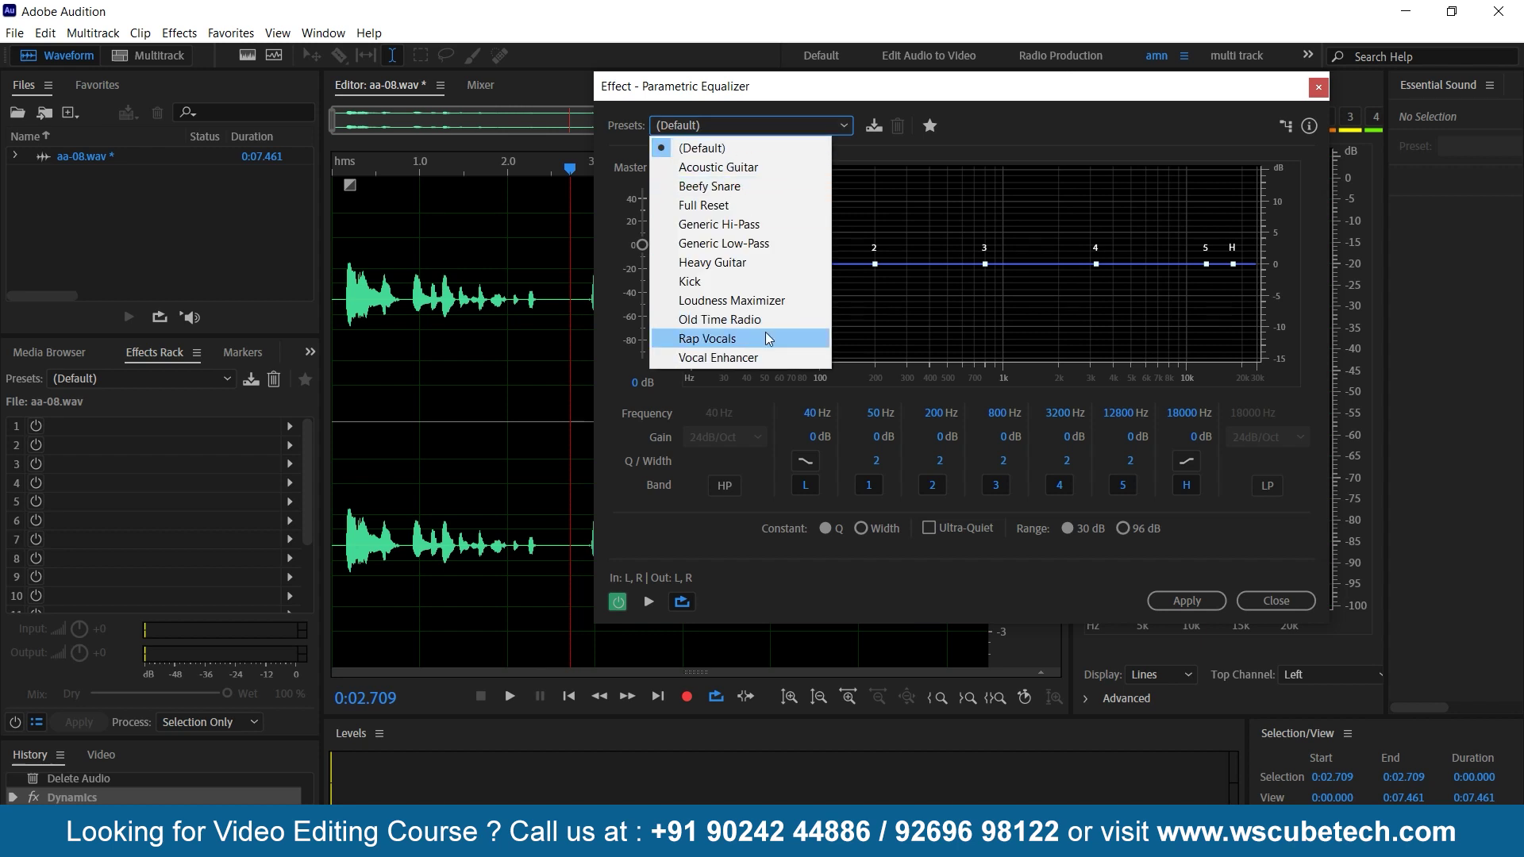
pyautogui.click(909, 96)
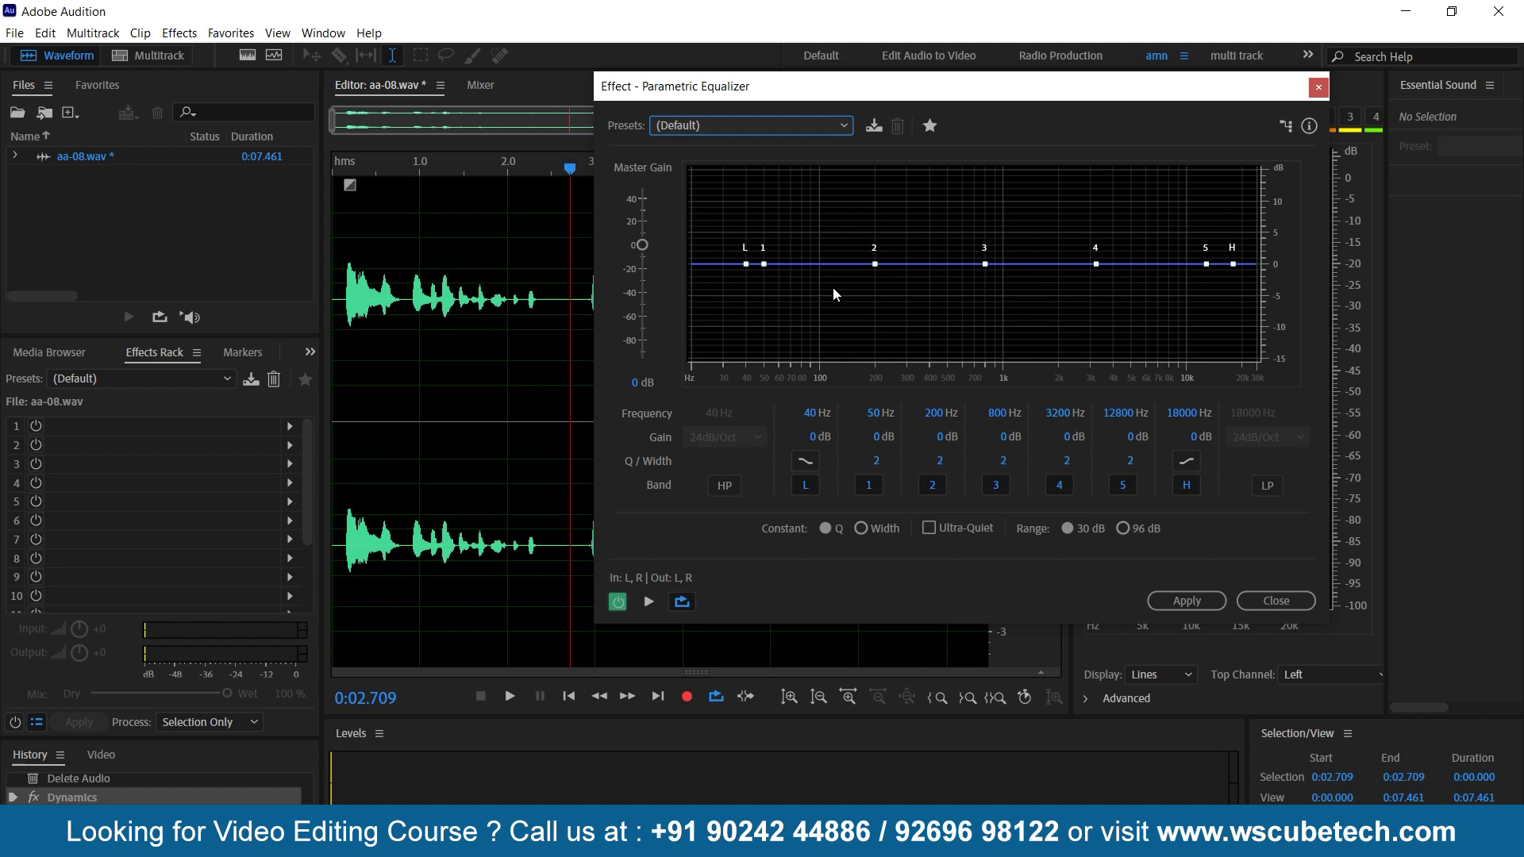
pyautogui.moveTo(942, 93); pyautogui.dragTo(599, 105)
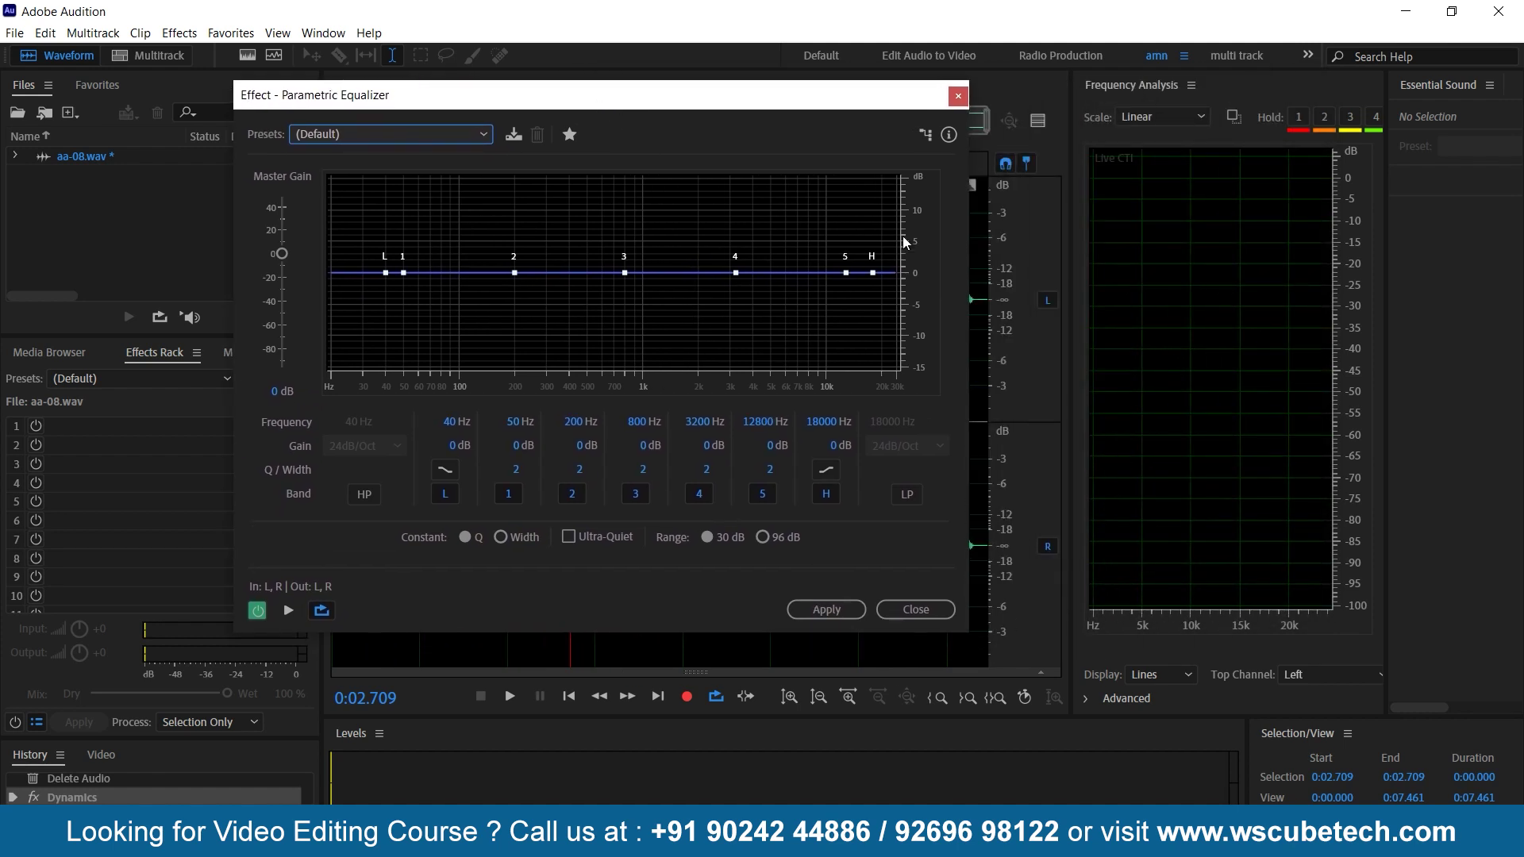
pyautogui.press('space')
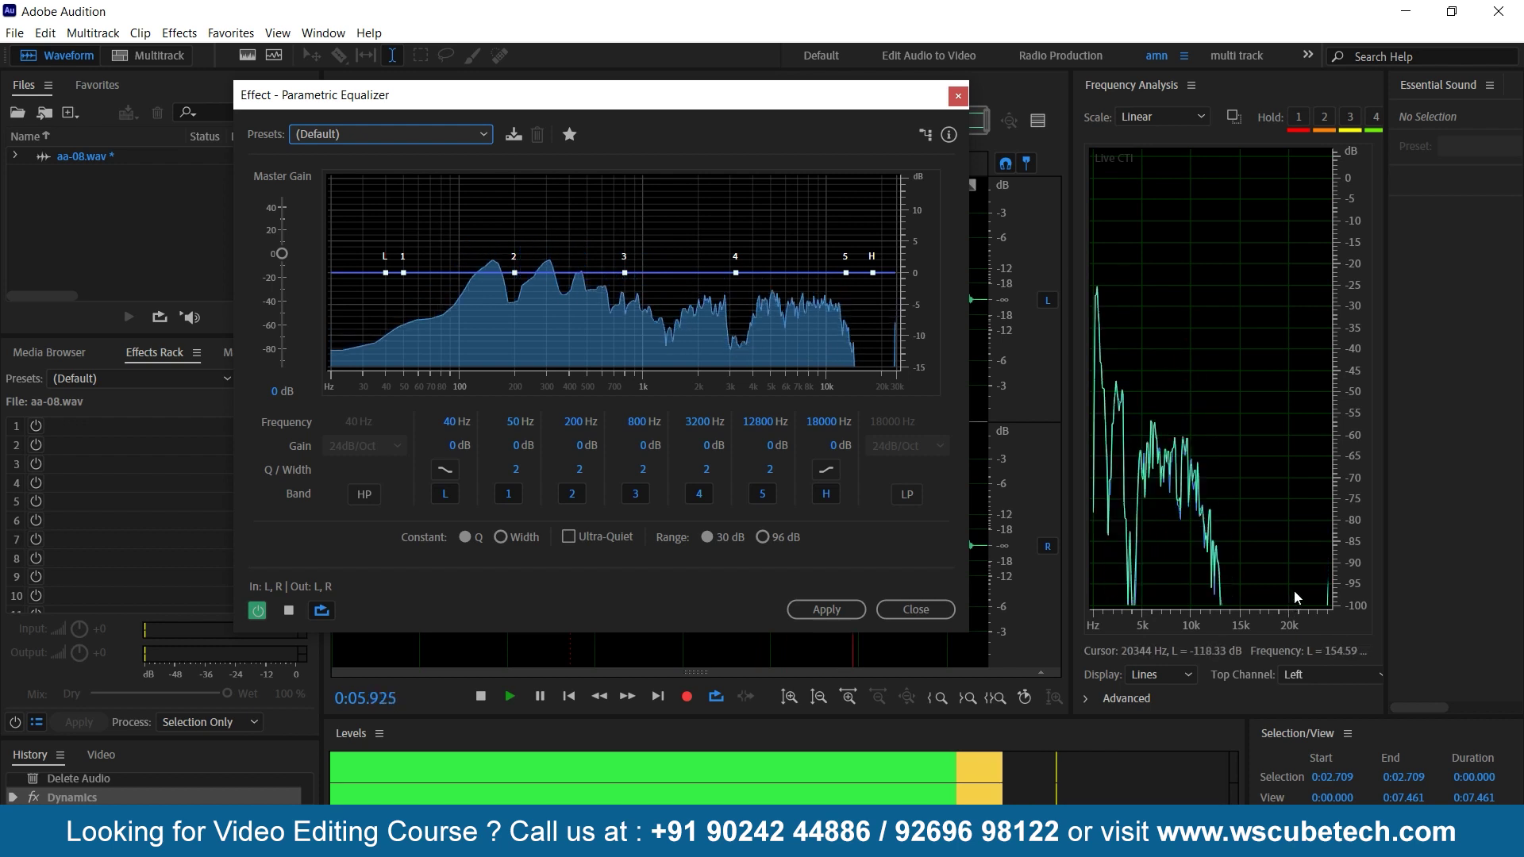
pyautogui.press('space')
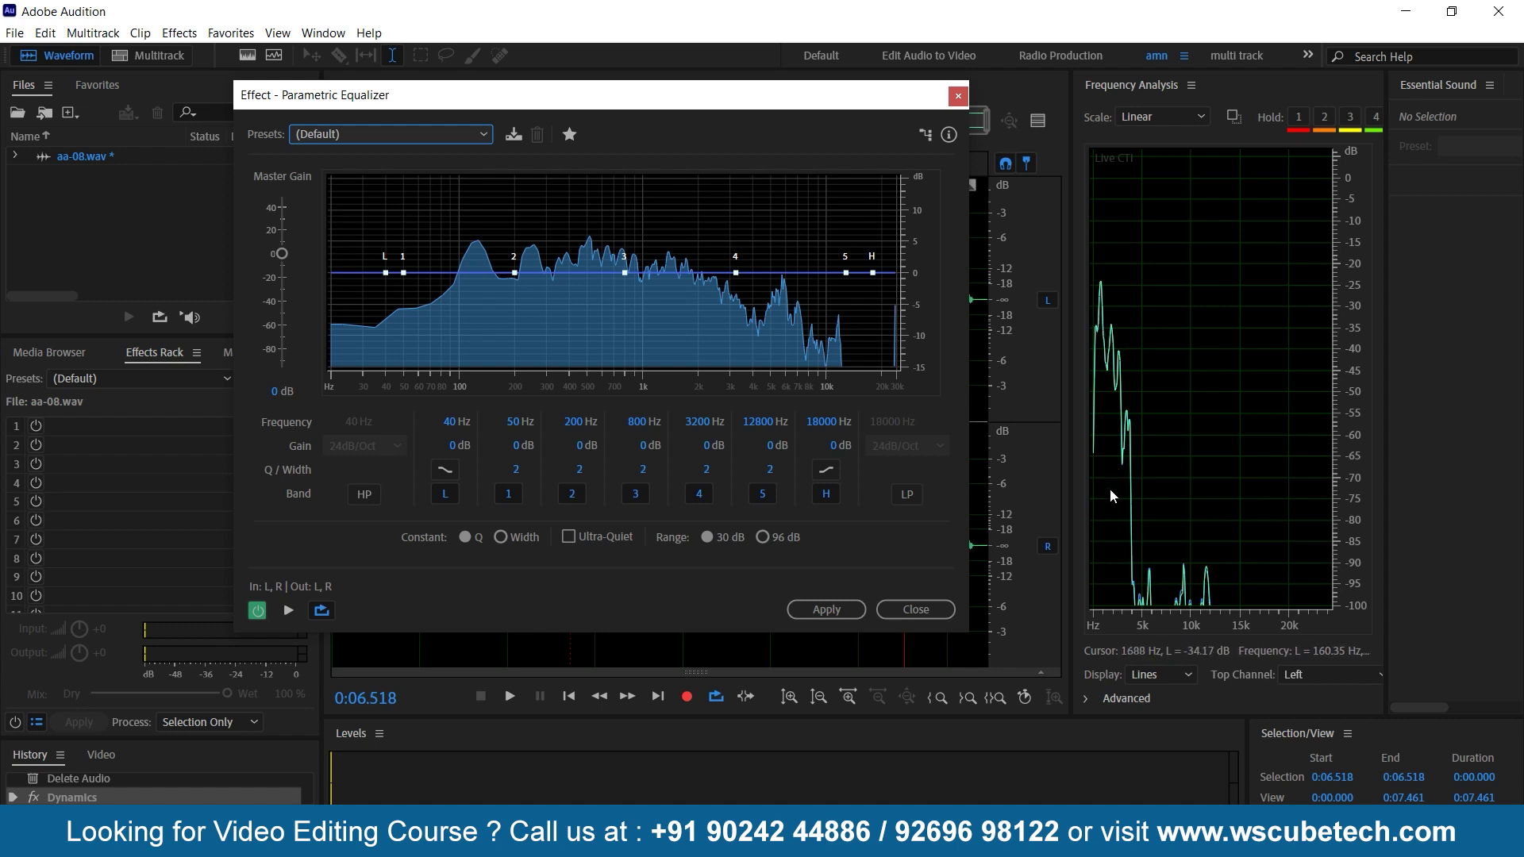
pyautogui.press('space')
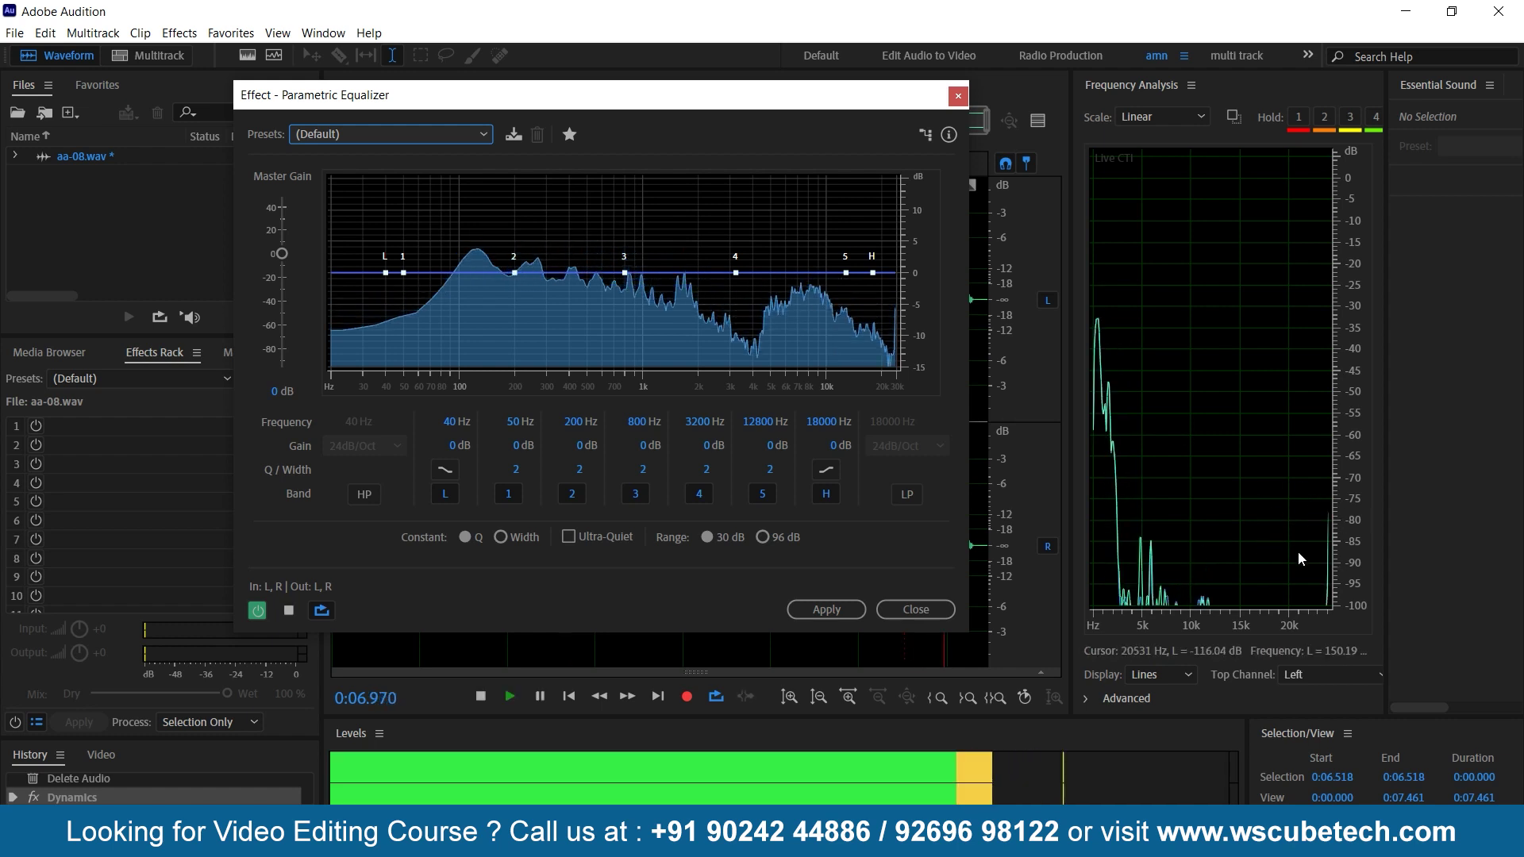
pyautogui.press('space')
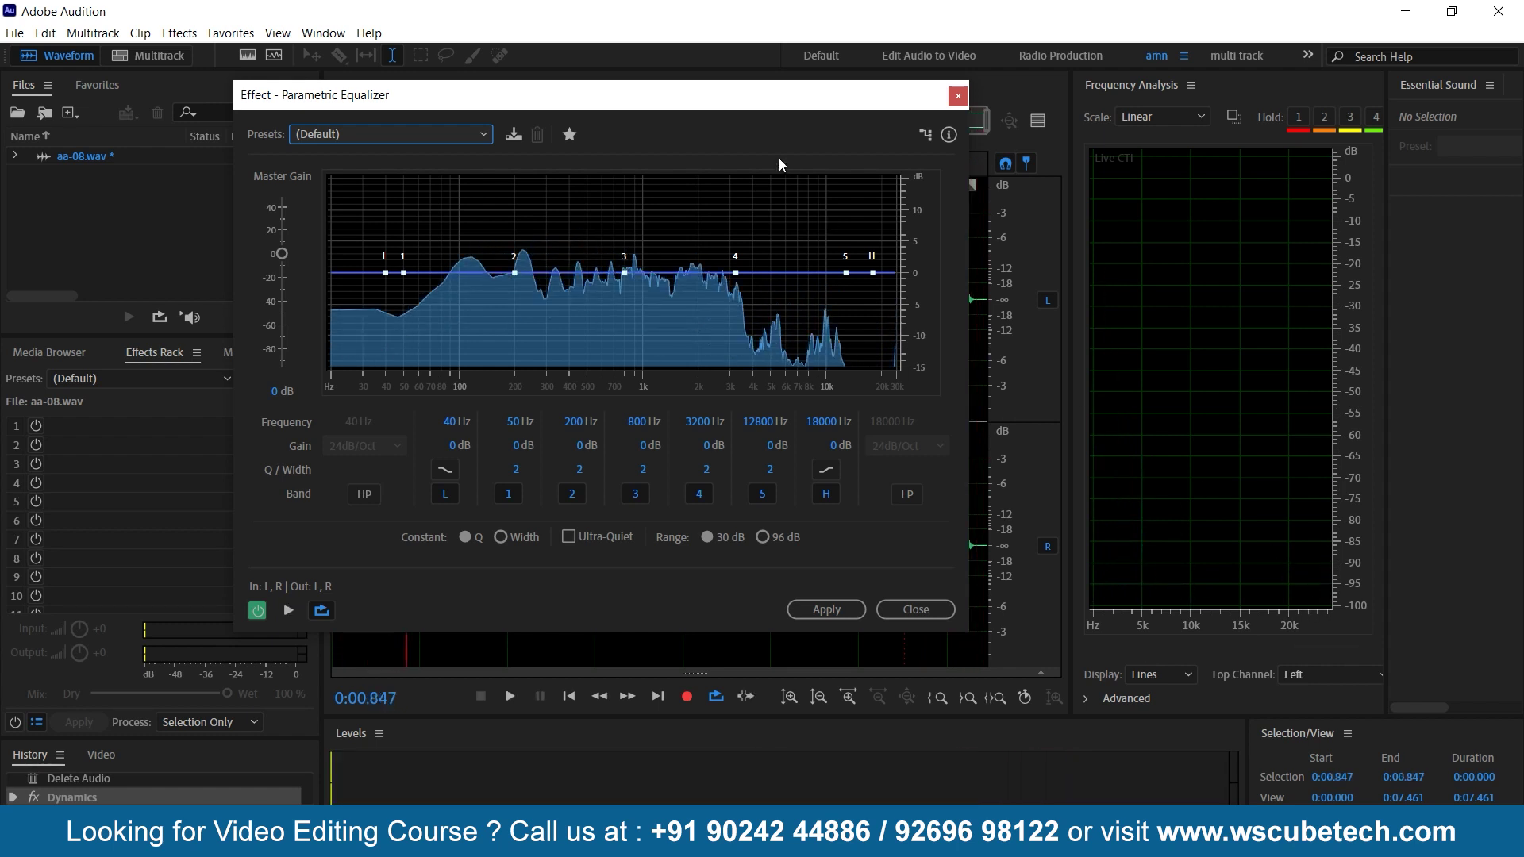
pyautogui.moveTo(709, 103); pyautogui.dragTo(793, 116)
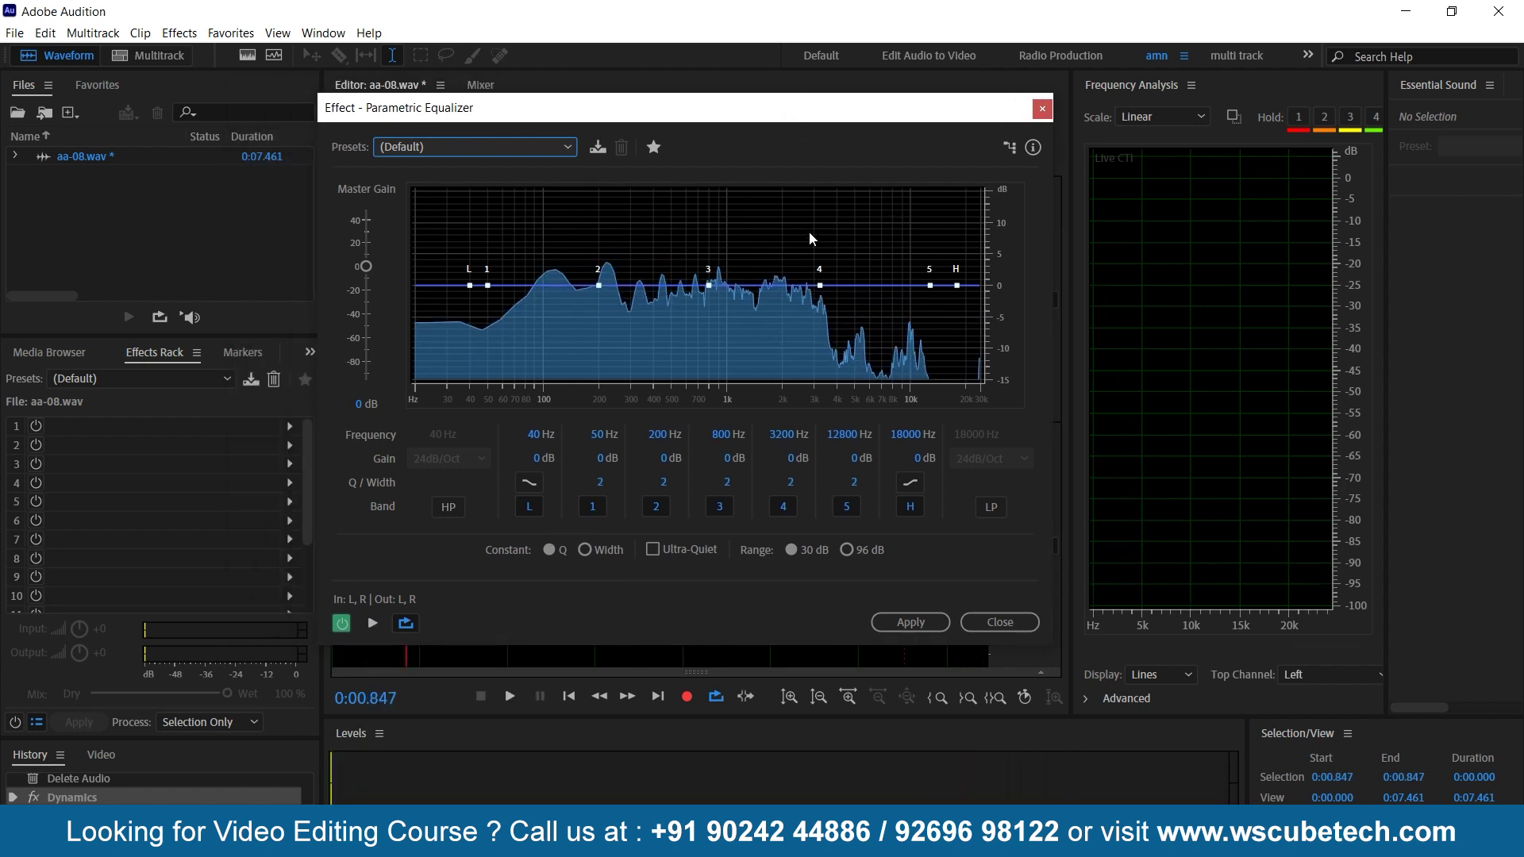
# - Enable the high-pass filter with its cutoff at 48 Hz, and preview the result
pyautogui.click(450, 507)
pyautogui.moveTo(470, 285); pyautogui.dragTo(487, 292)
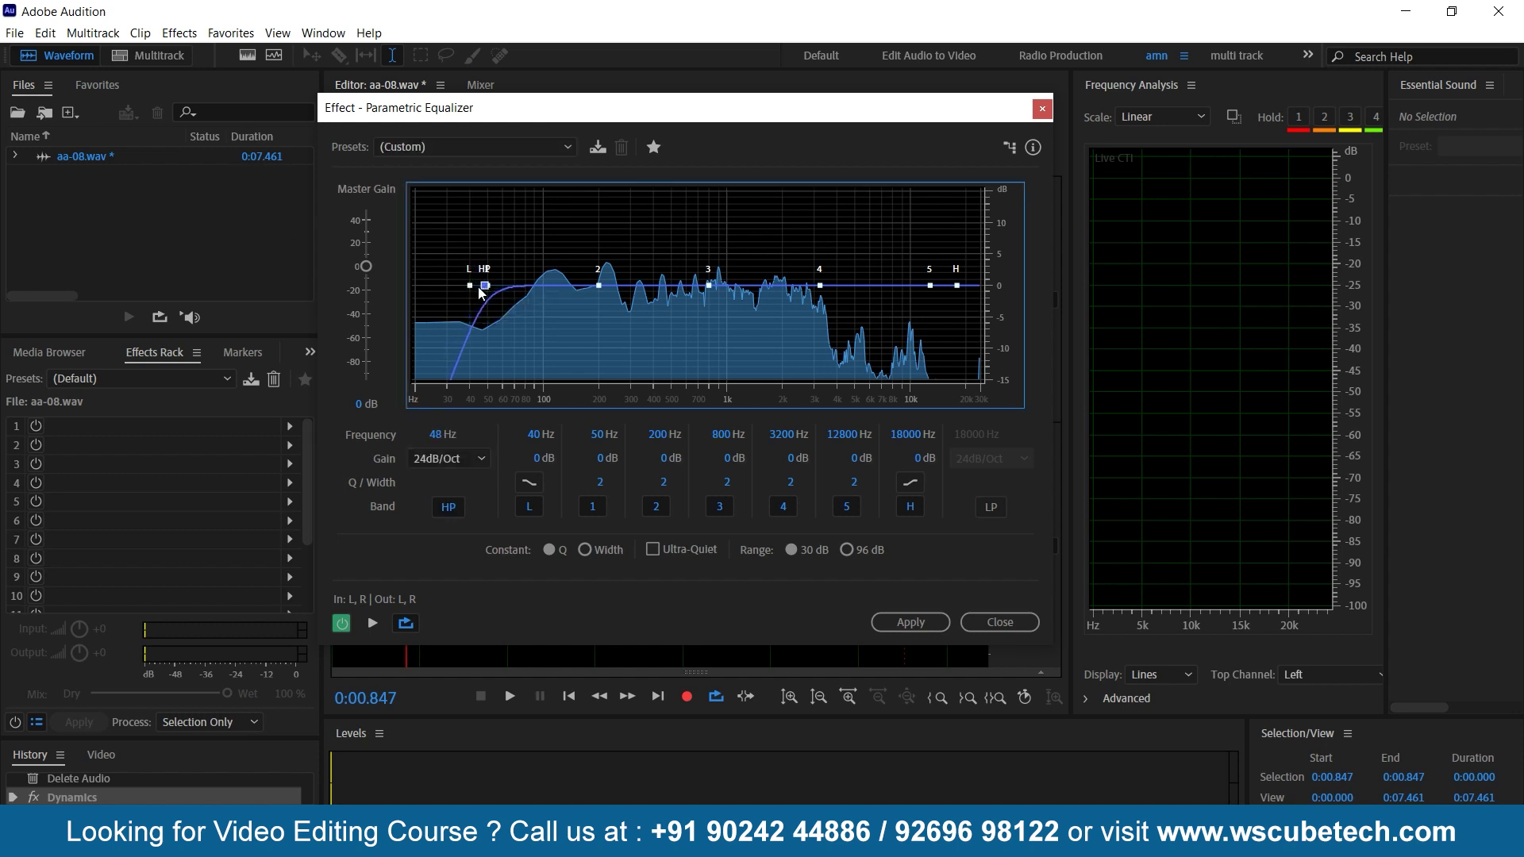
pyautogui.press('space')
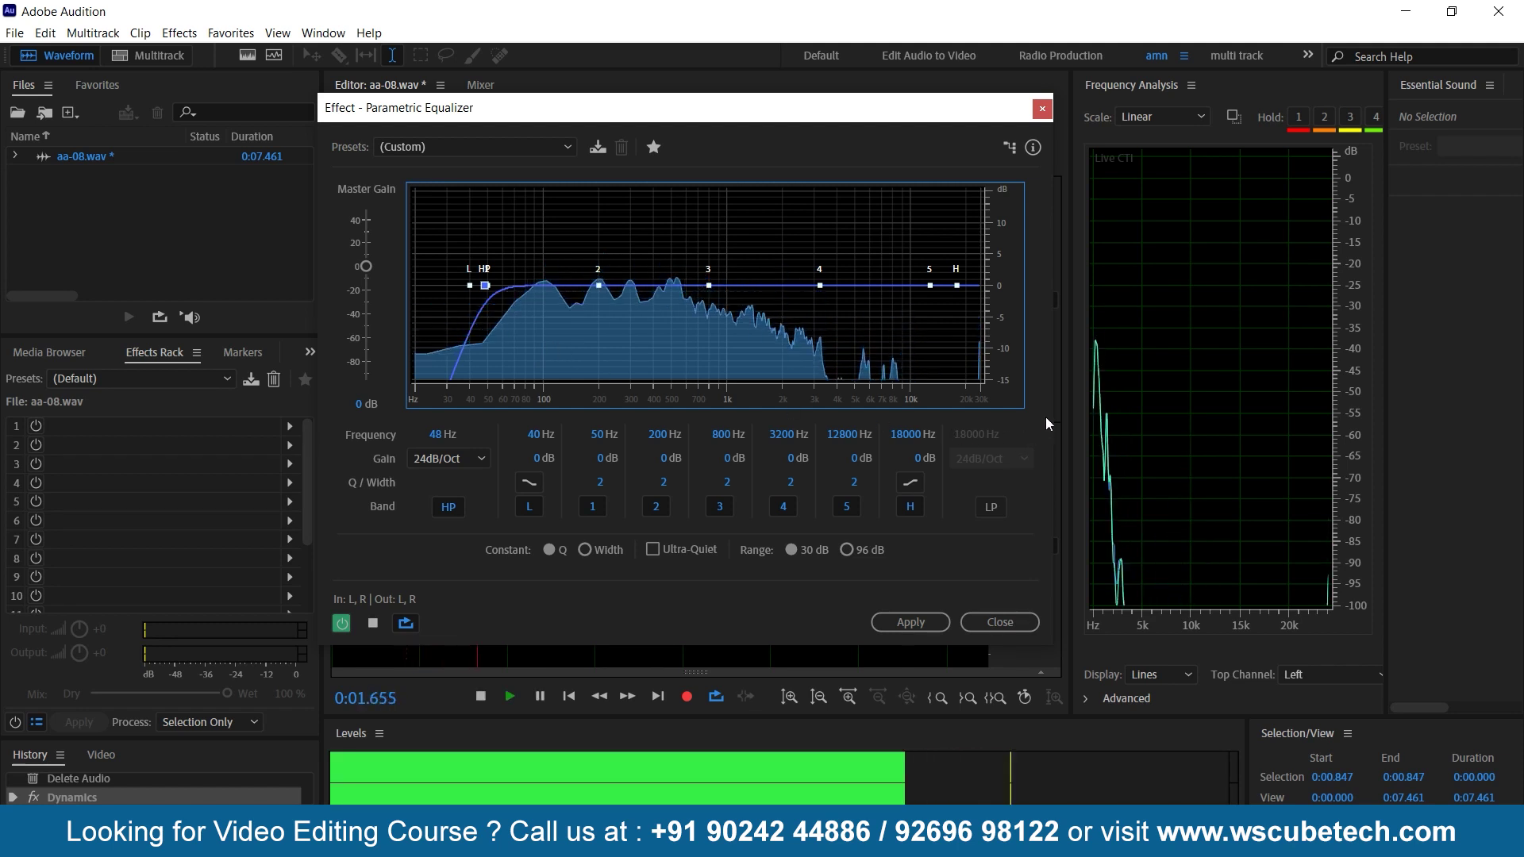
pyautogui.press('space')
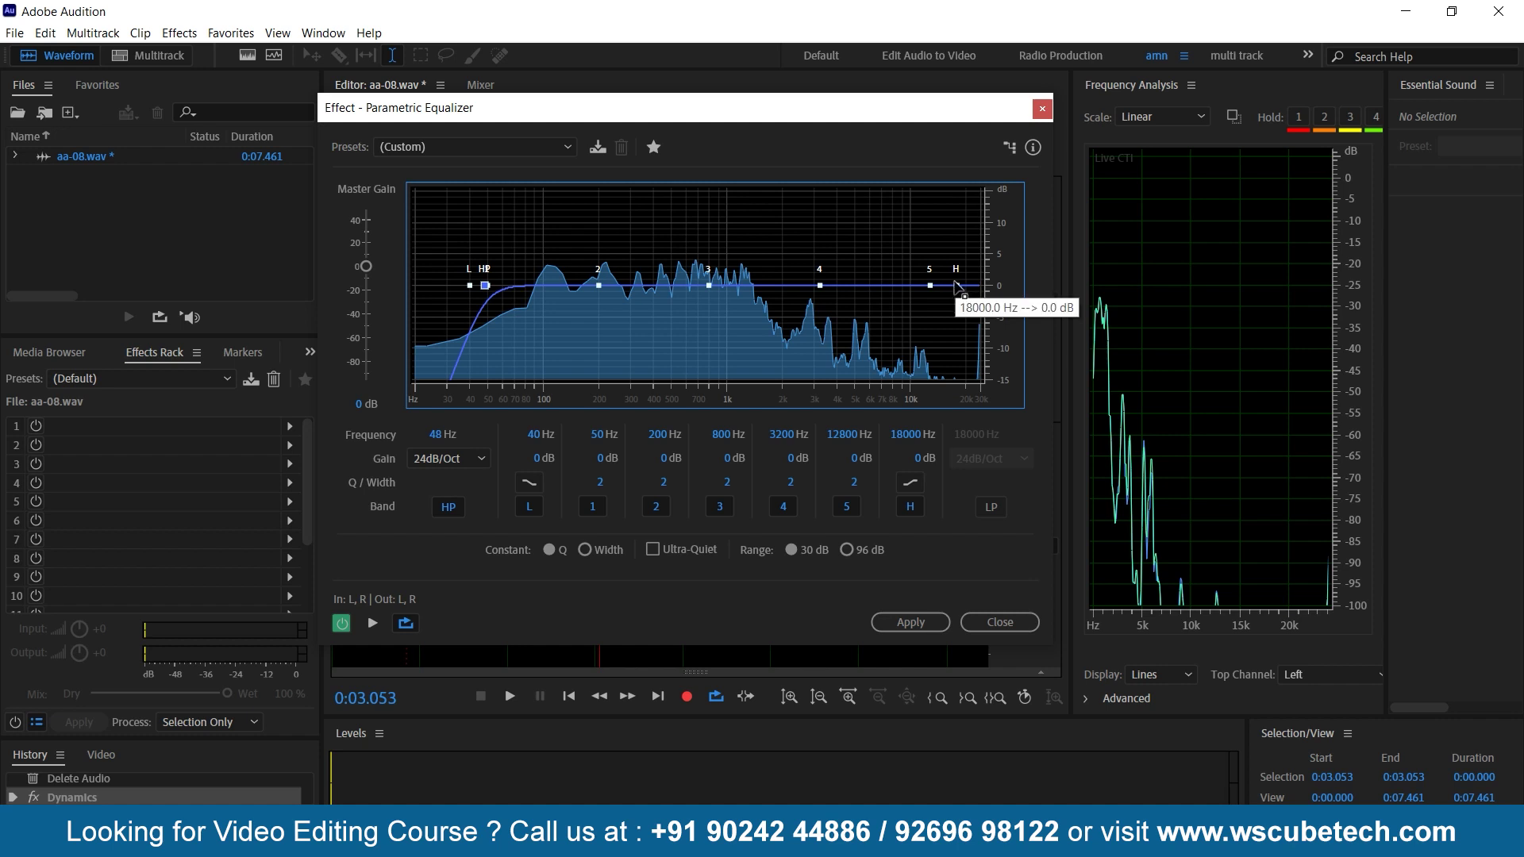
# - Boost the high shelf band by 12.6 dB at 17368 Hz, and preview the brighter sound
pyautogui.moveTo(957, 285); pyautogui.dragTo(955, 206)
pyautogui.press('space')
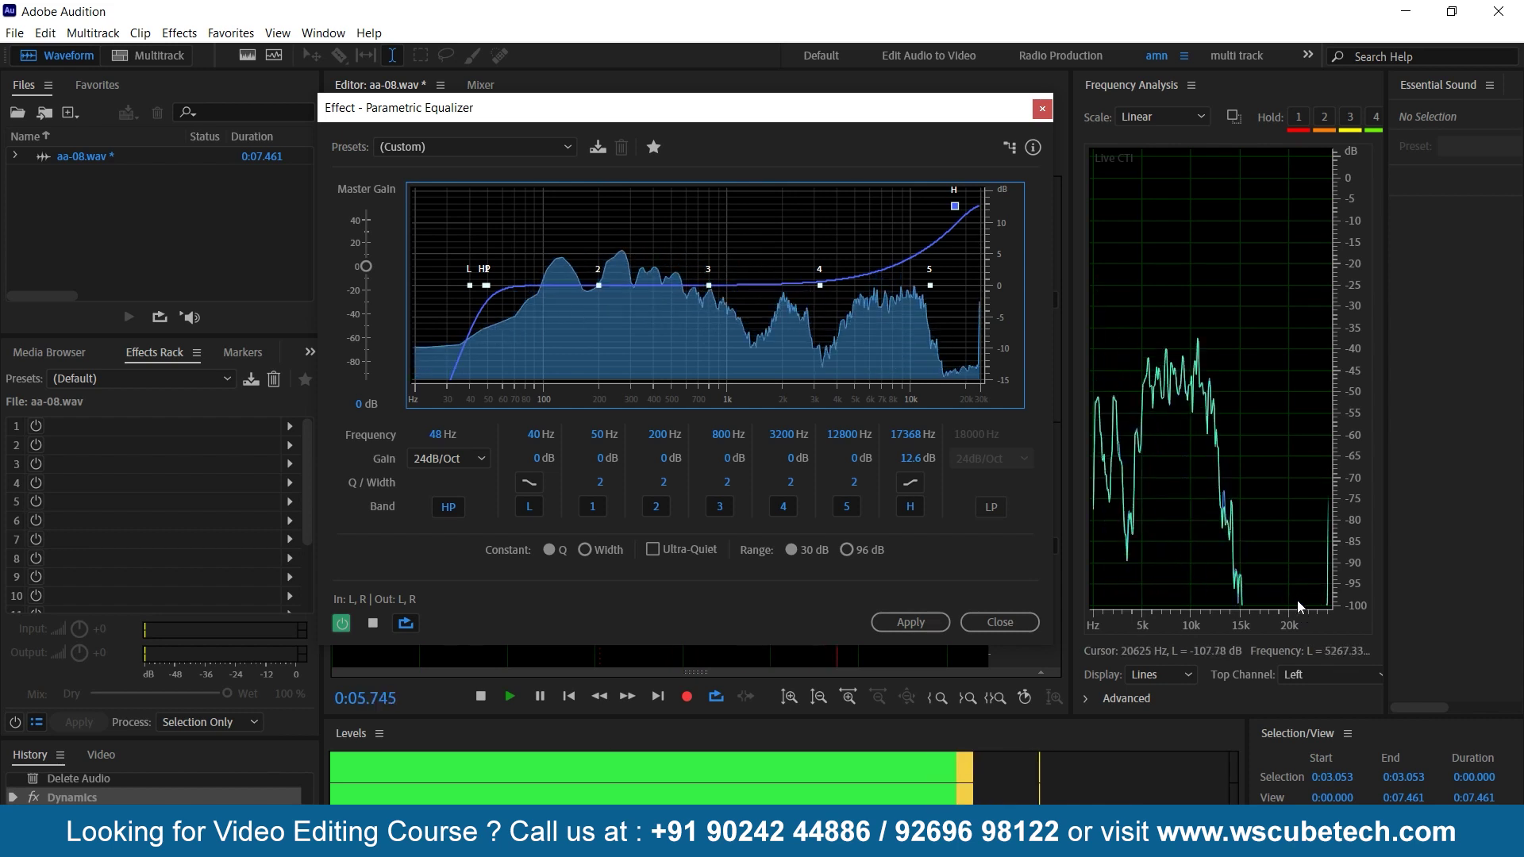
pyautogui.press('space')
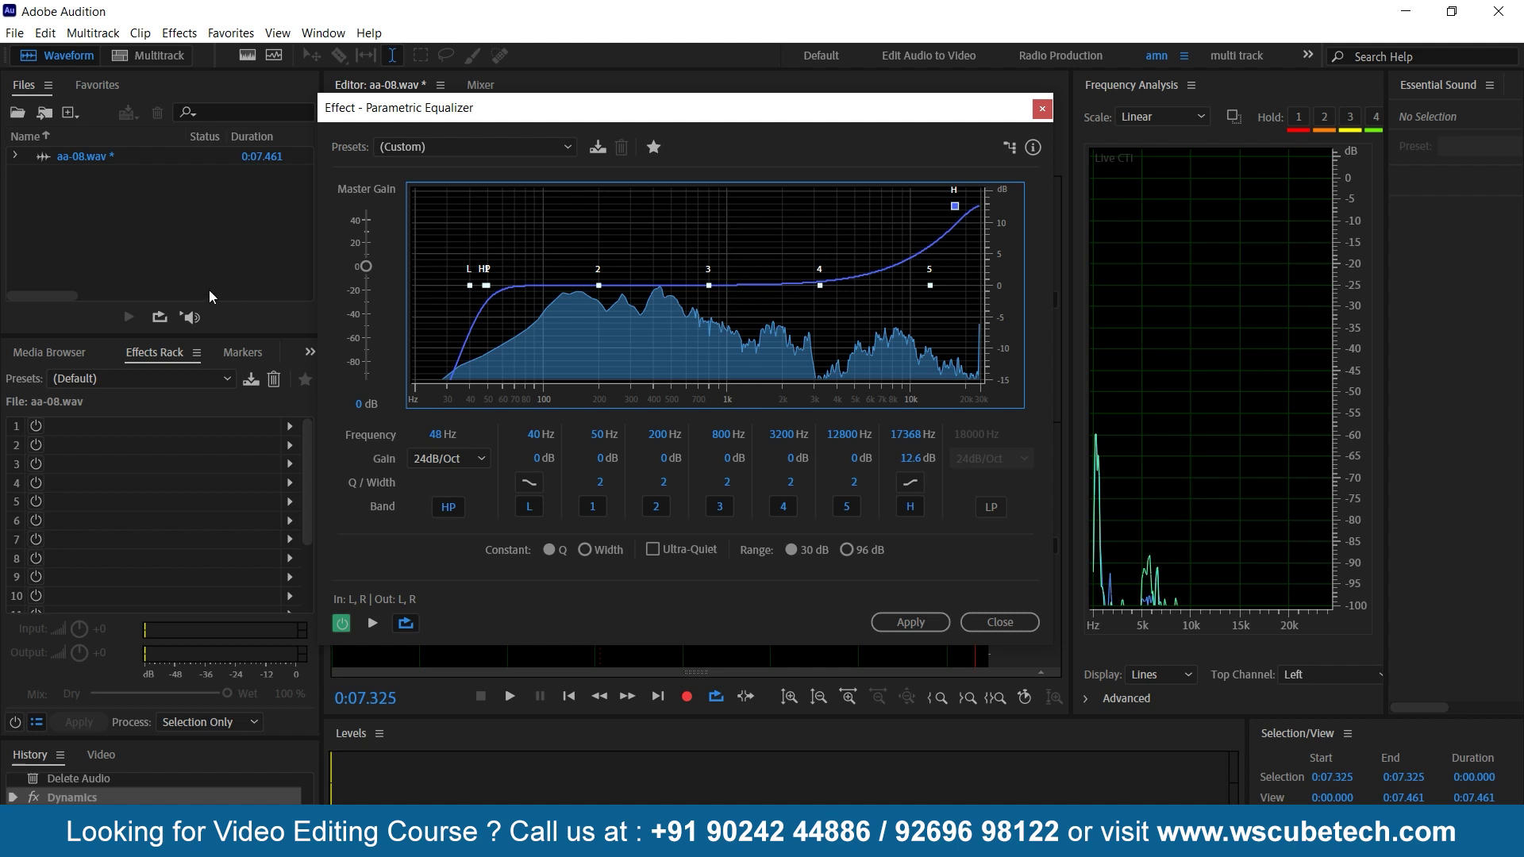
# - Raise the equalizer's master gain to 13.4 dB, and preview the louder audio
pyautogui.moveTo(365, 267); pyautogui.dragTo(365, 252)
pyautogui.press('space')
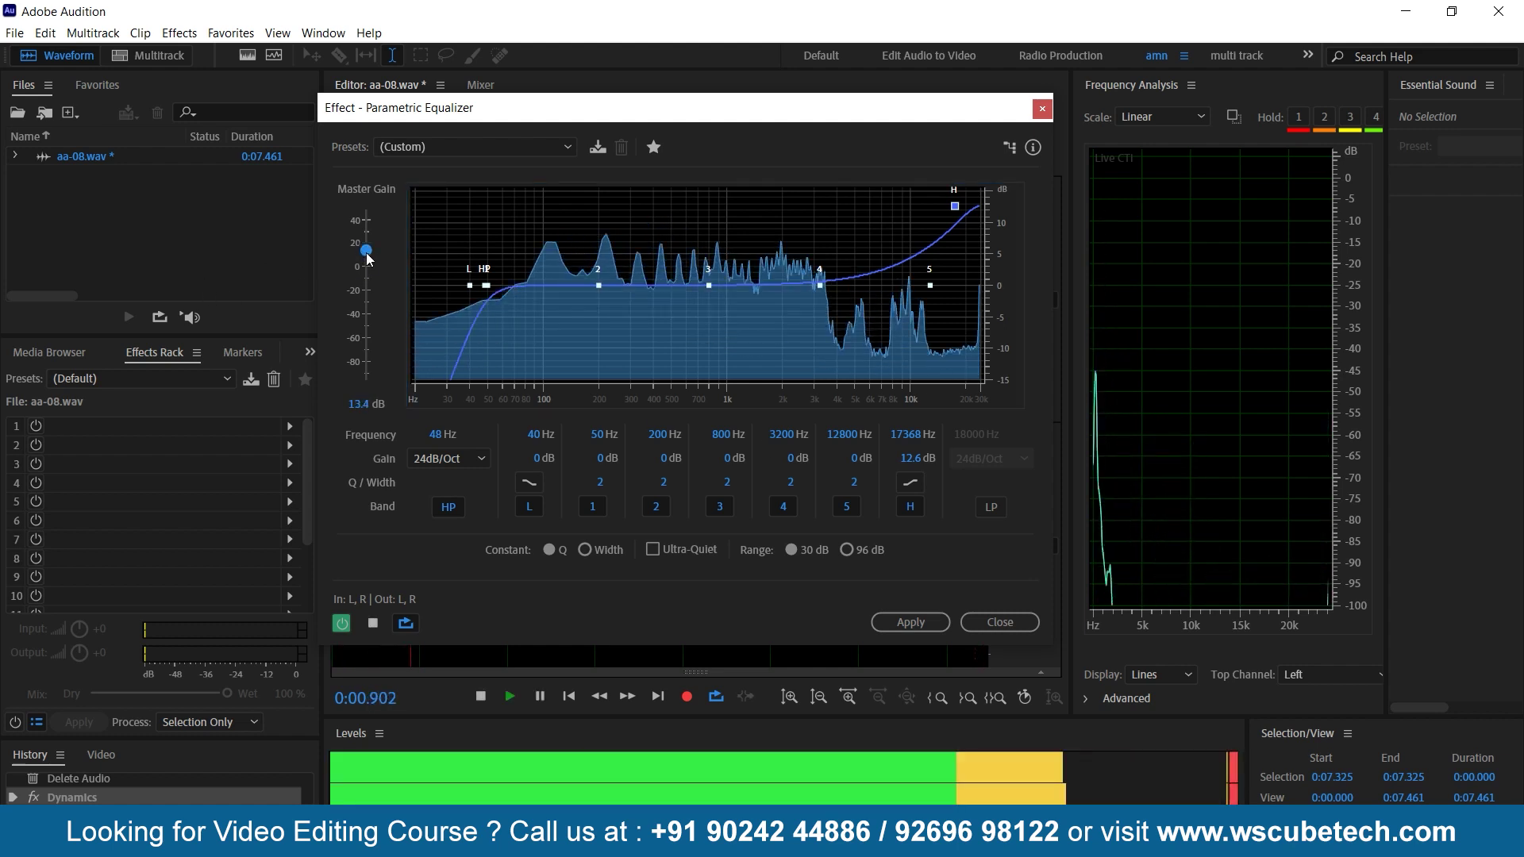
pyautogui.press('space')
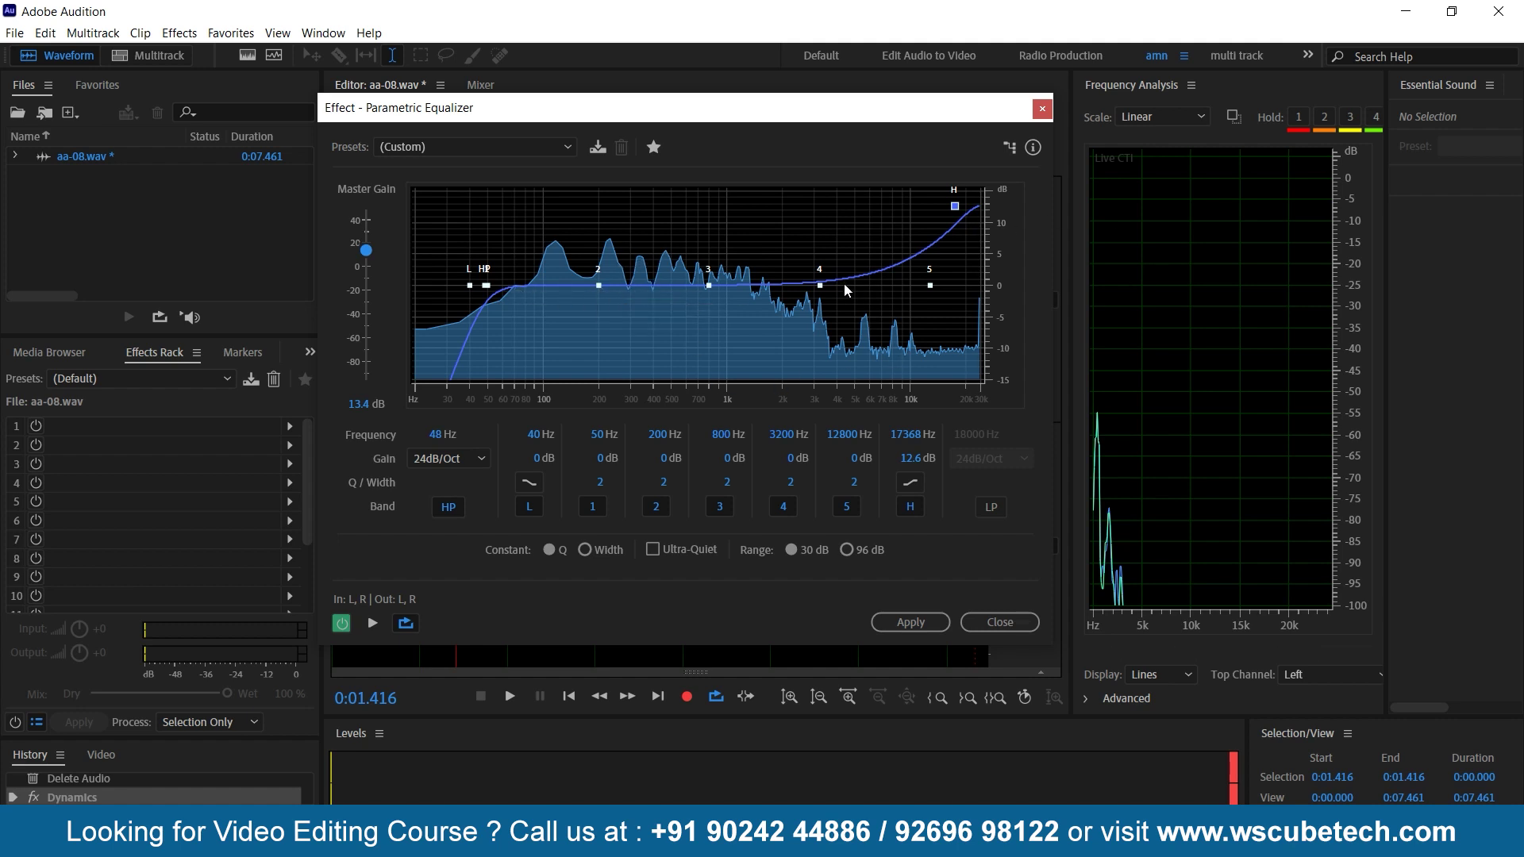
# - Boost band 2 by 15 dB at 279 Hz, and preview the change
pyautogui.moveTo(599, 285); pyautogui.dragTo(625, 191)
pyautogui.press('space')
pyautogui.press('space')
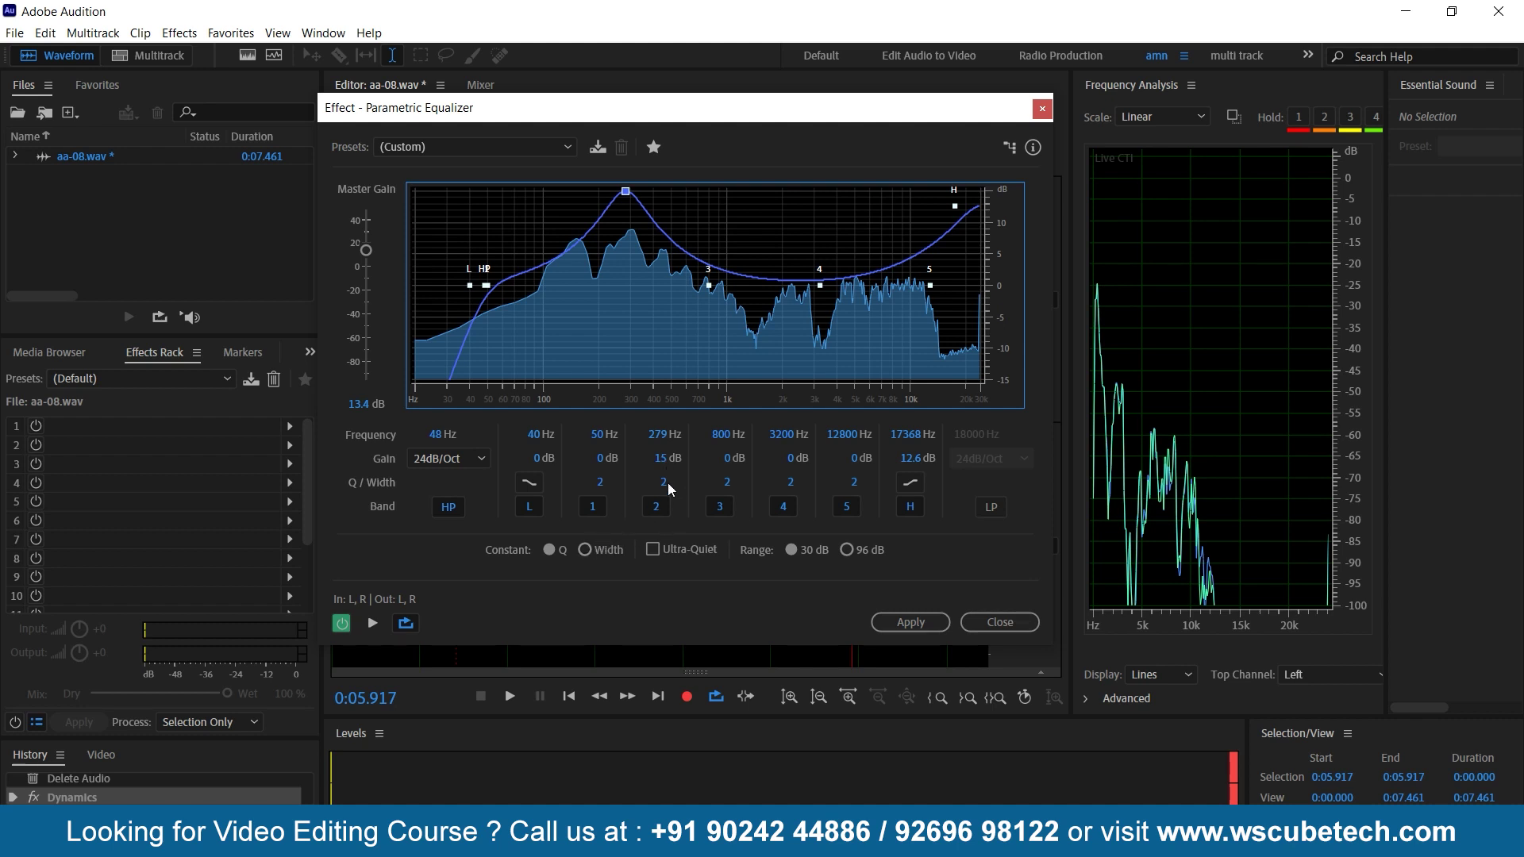
# - Narrow band 2 to a Q of 36.1 and cut its gain to −9.7 dB, previewing the result
pyautogui.moveTo(666, 484); pyautogui.dragTo(988, 469)
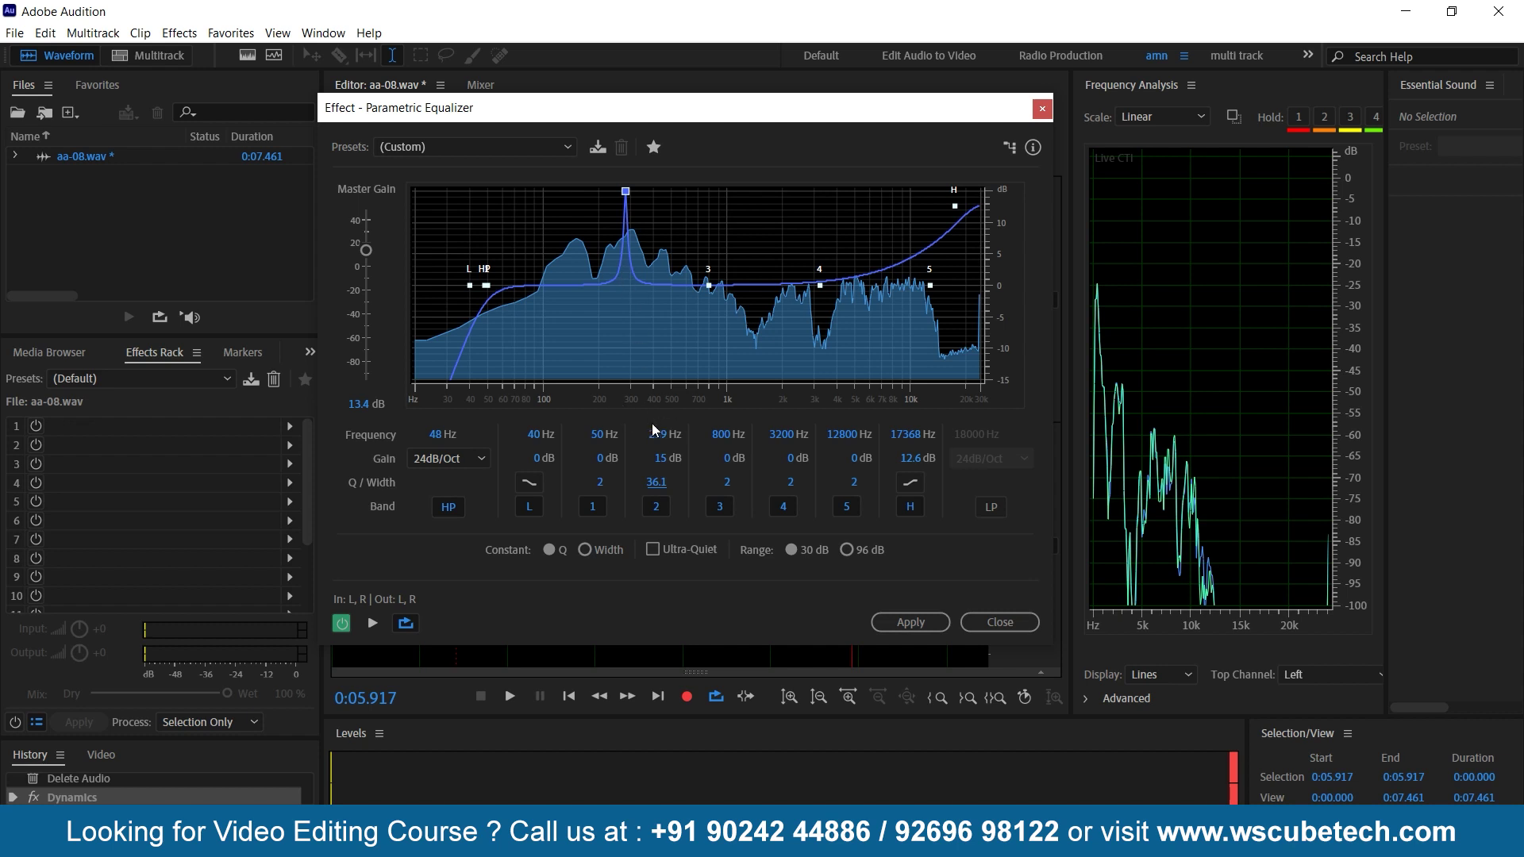
pyautogui.moveTo(662, 459); pyautogui.dragTo(508, 465)
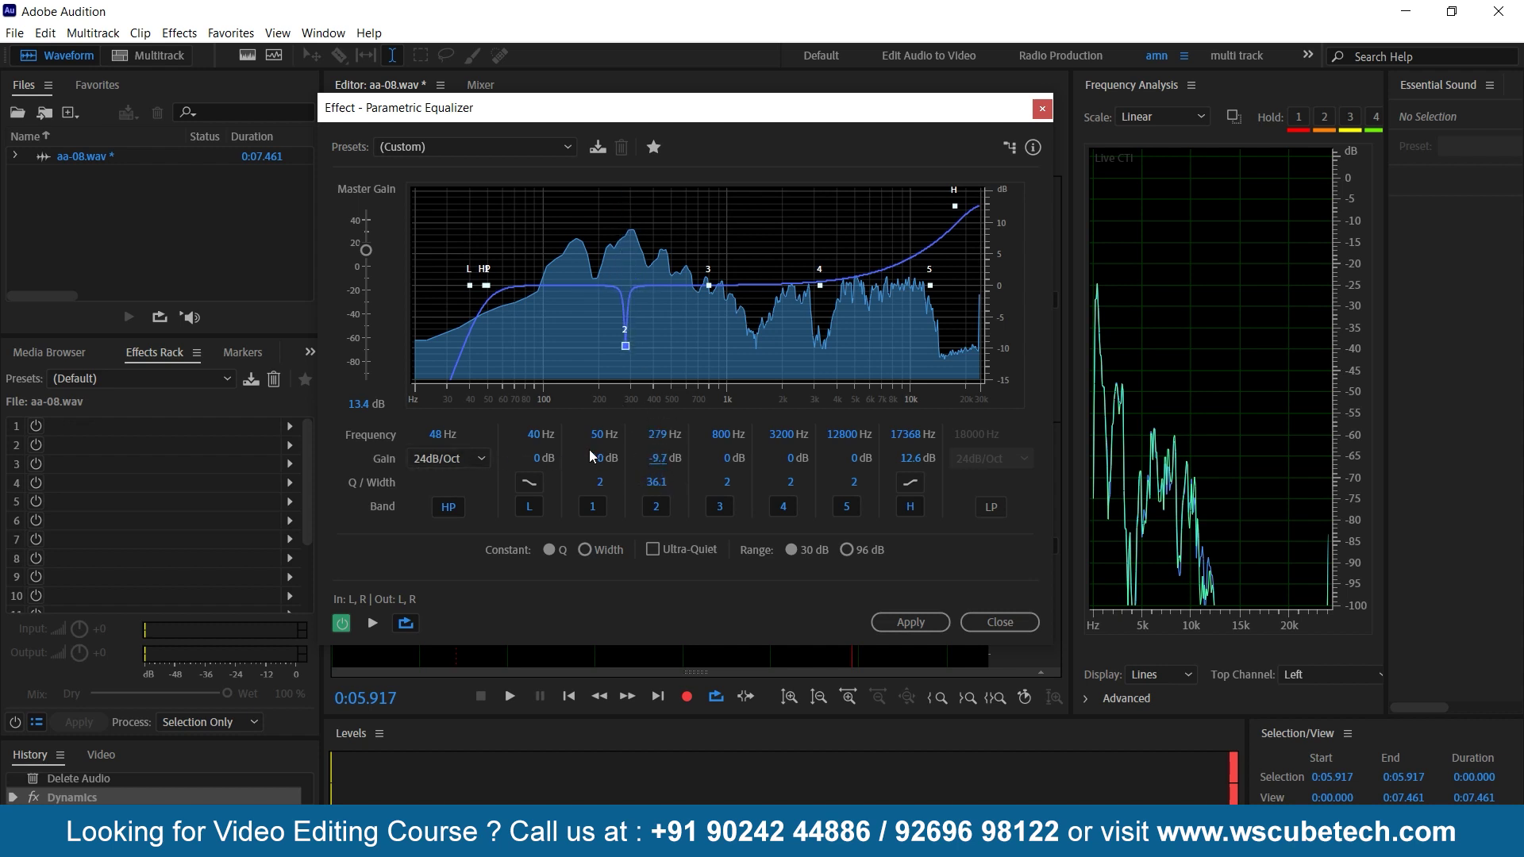
pyautogui.press('space')
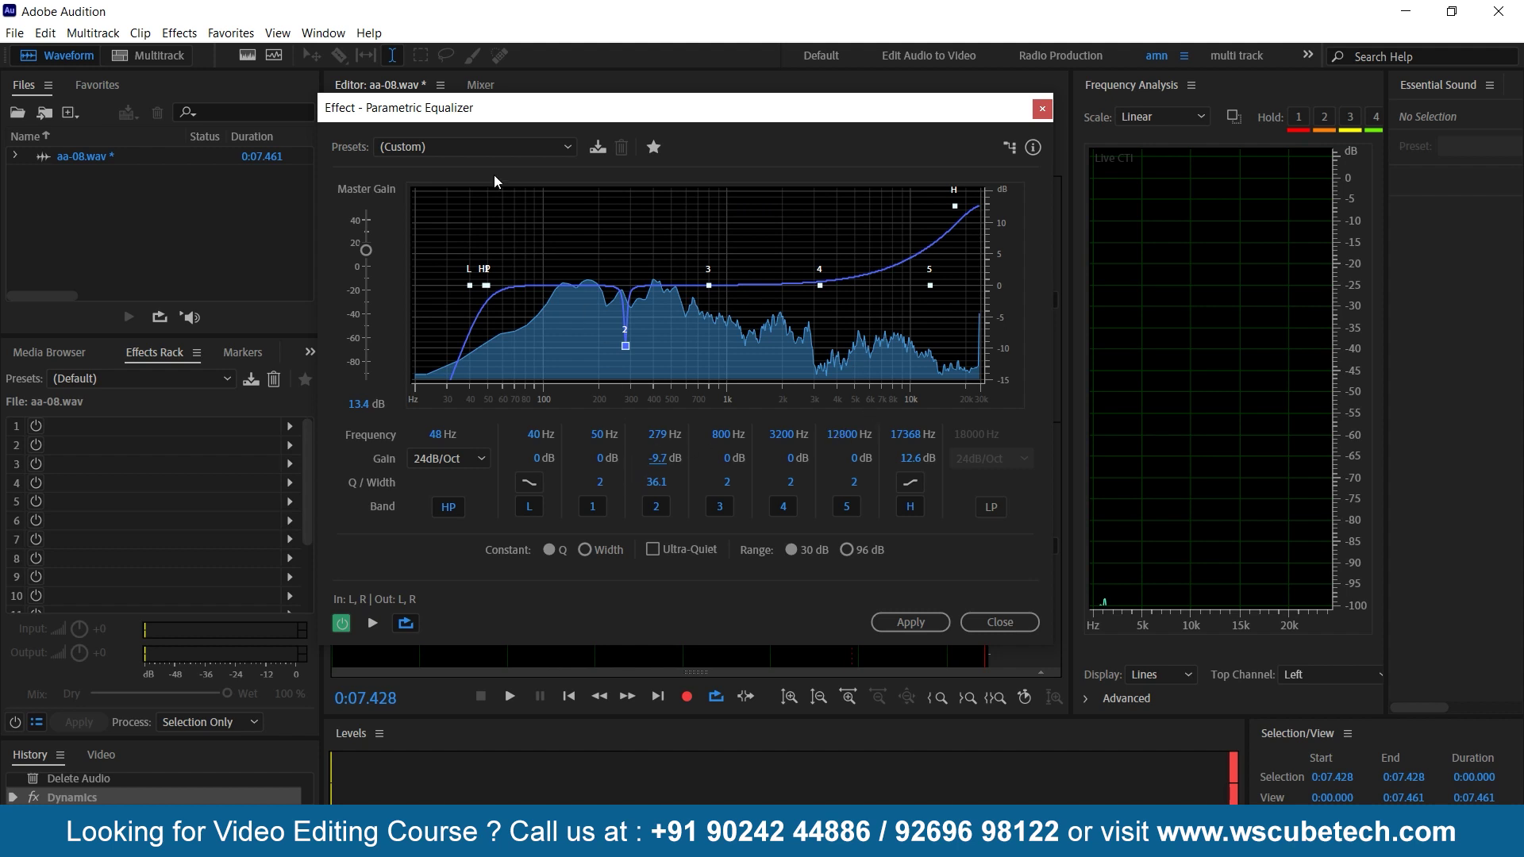
# - Switch the high-pass filter off and on again, and open the Save Effect Preset dialog without saving the custom settings
pyautogui.click(457, 516)
pyautogui.click(456, 517)
pyautogui.click(598, 149)
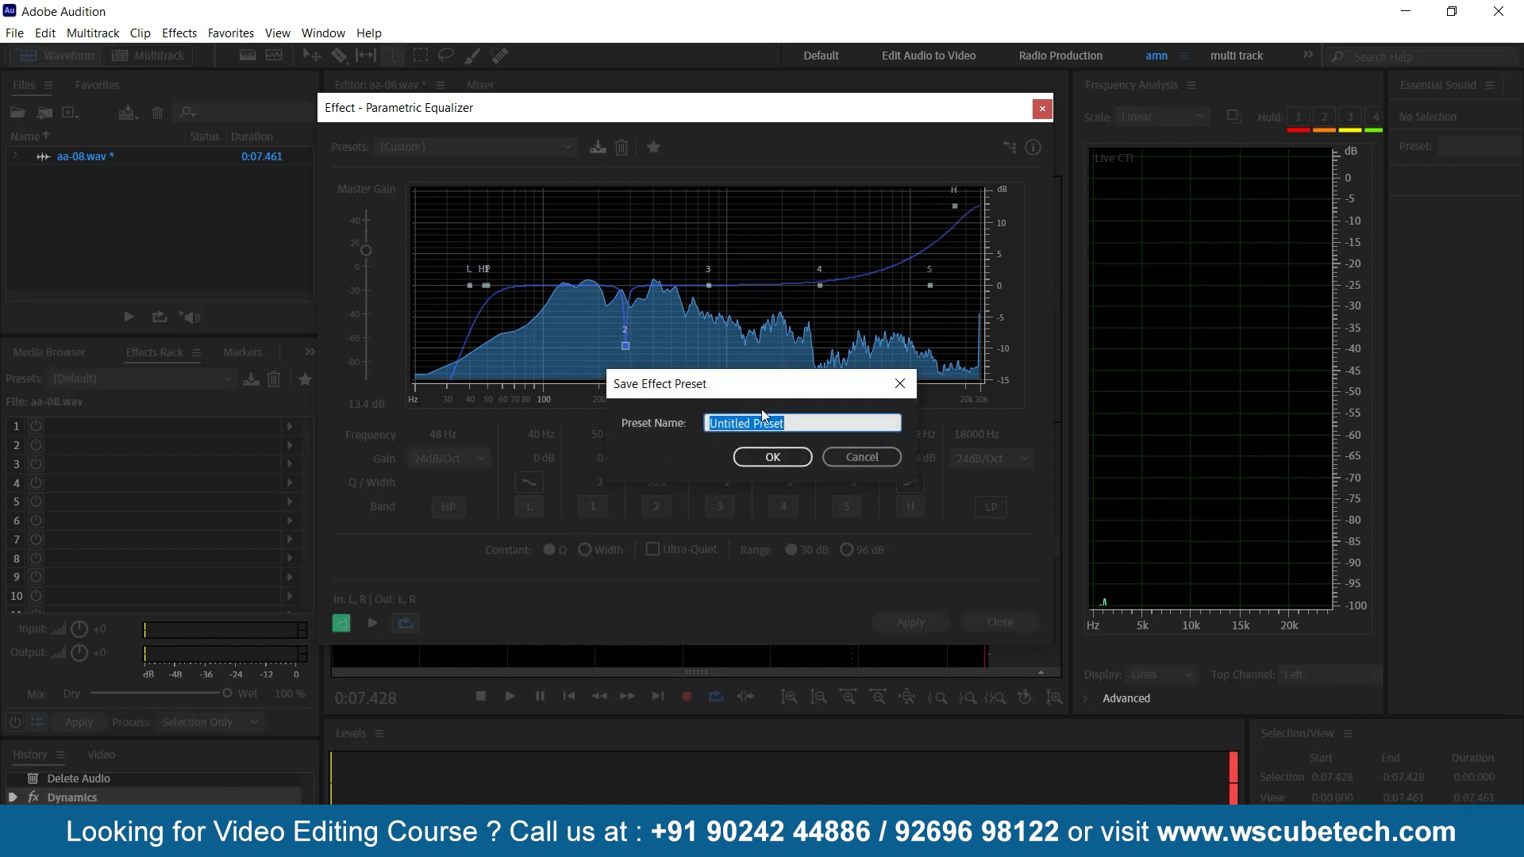
pyautogui.click(850, 456)
# - Look through the Parametric Equalizer's built-in presets while keeping the custom settings
pyautogui.click(509, 148)
pyautogui.click(705, 185)
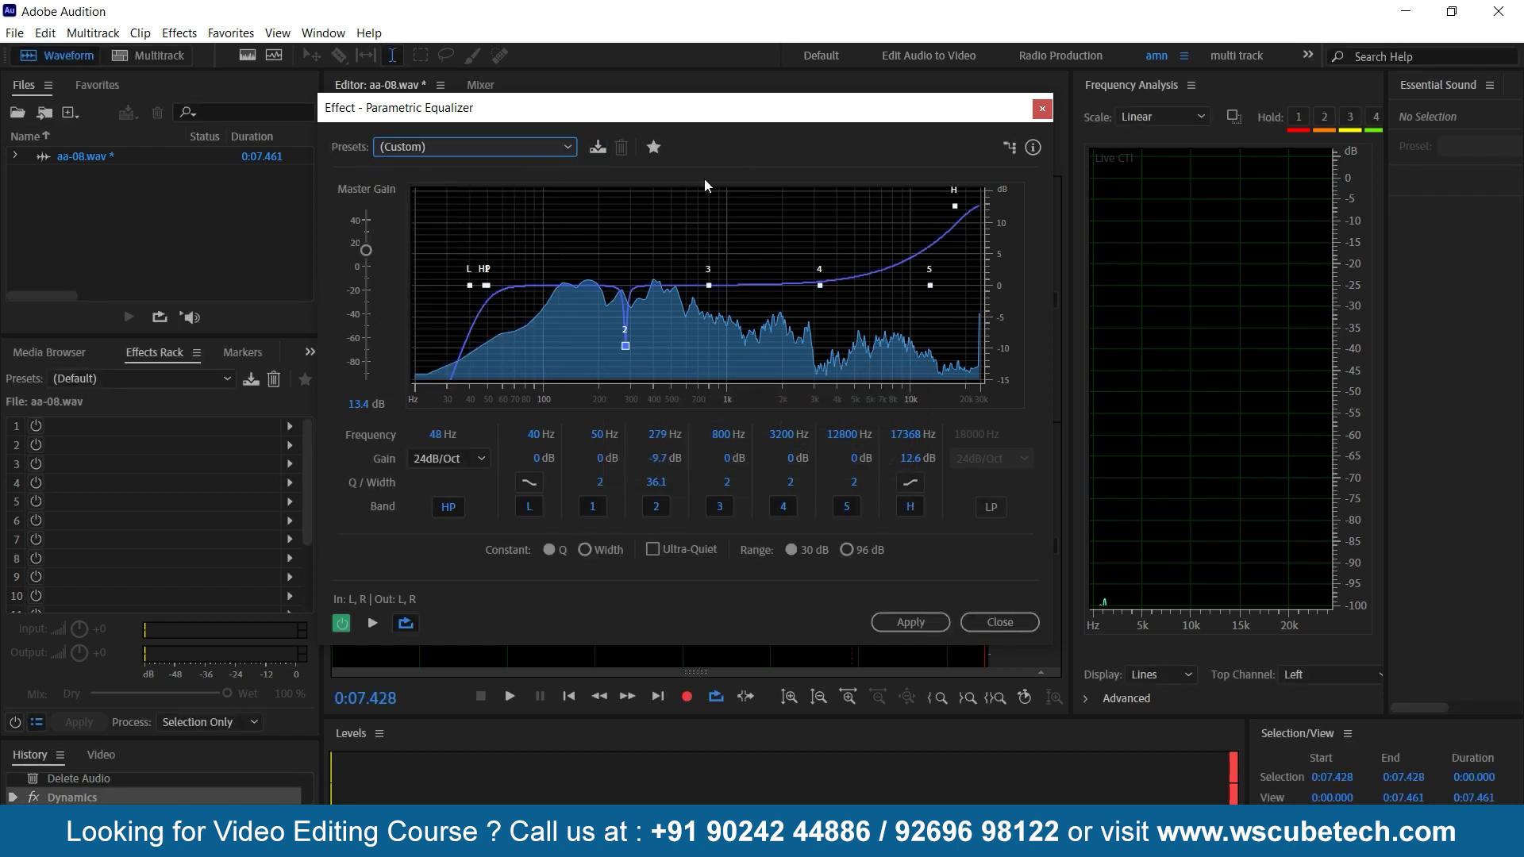
pyautogui.click(494, 141)
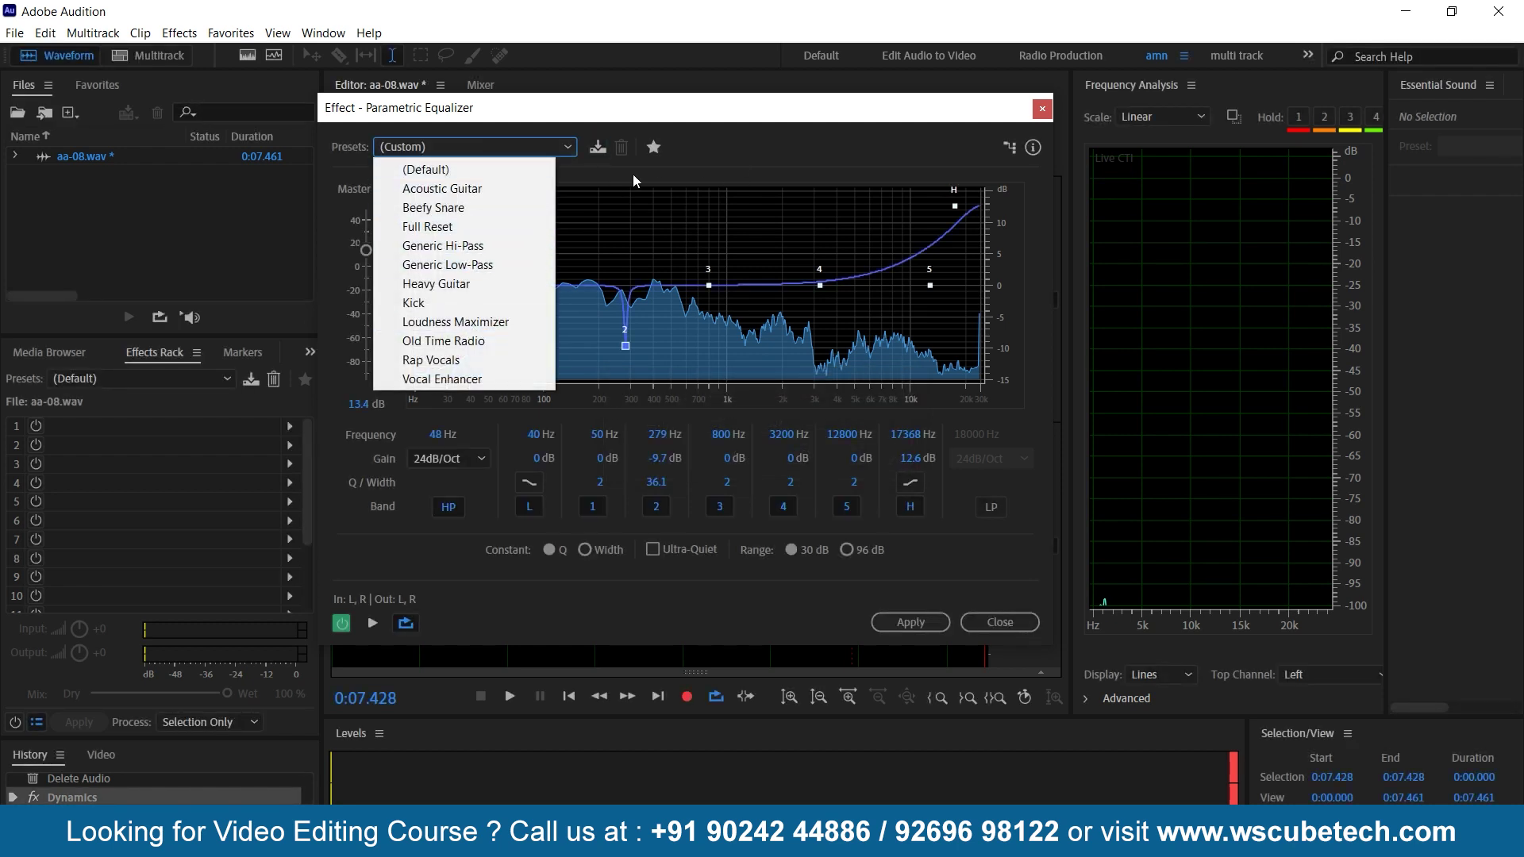
pyautogui.click(668, 144)
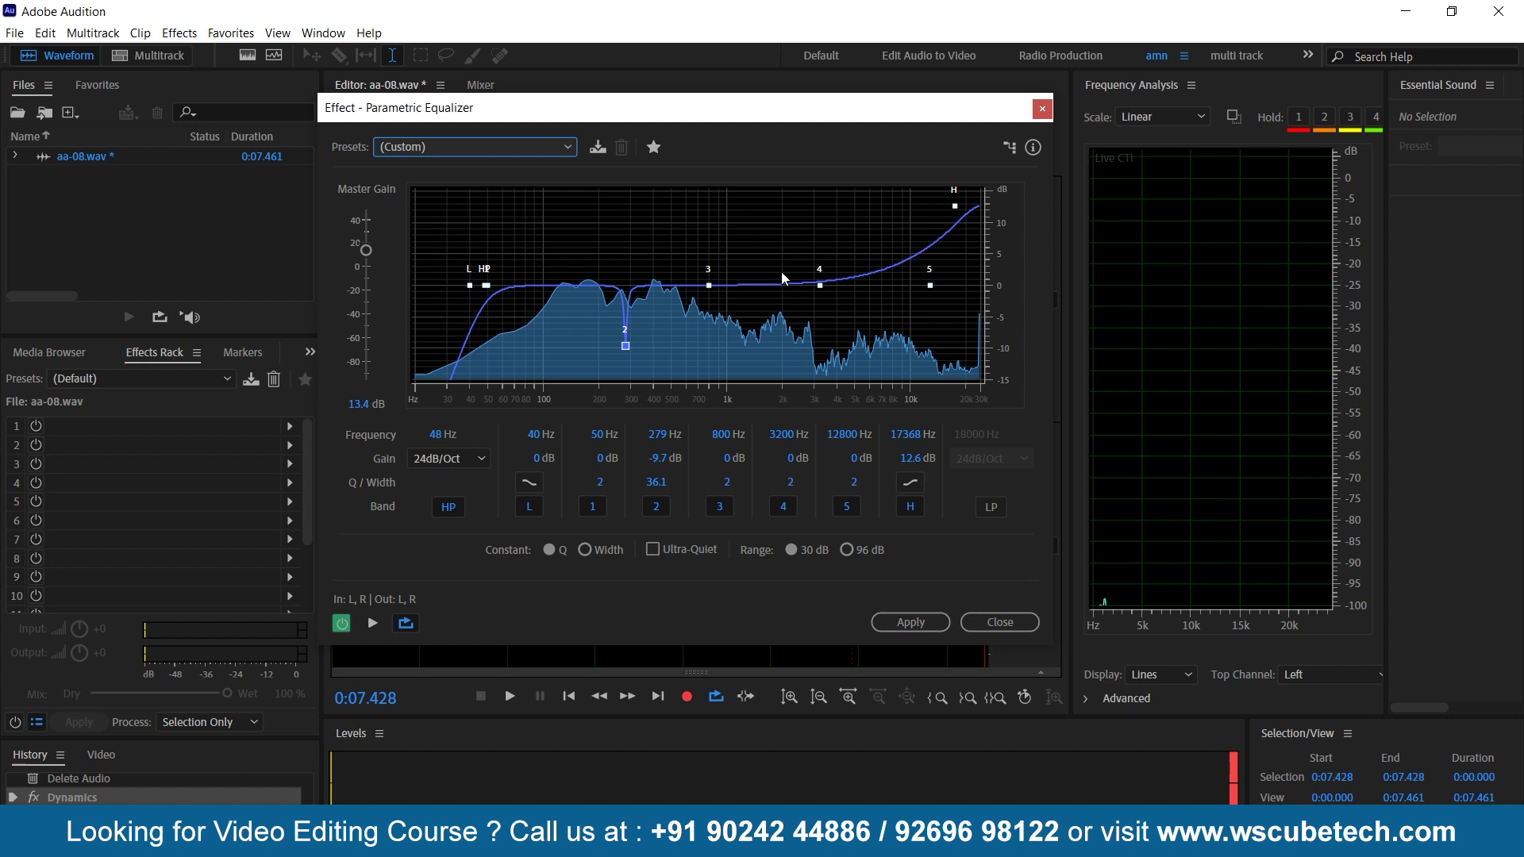
pyautogui.click(460, 149)
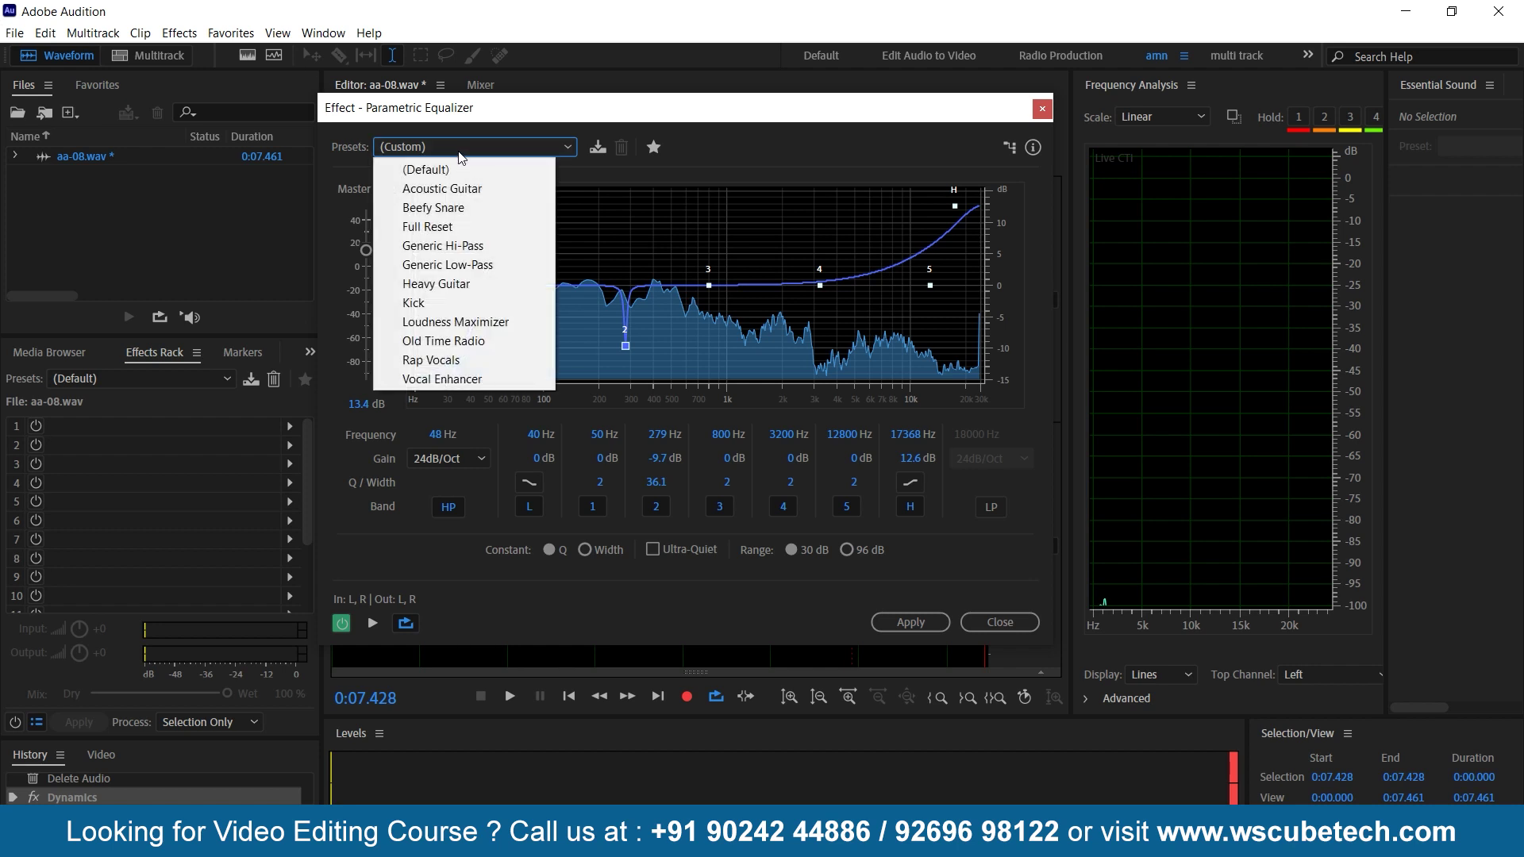
pyautogui.click(491, 135)
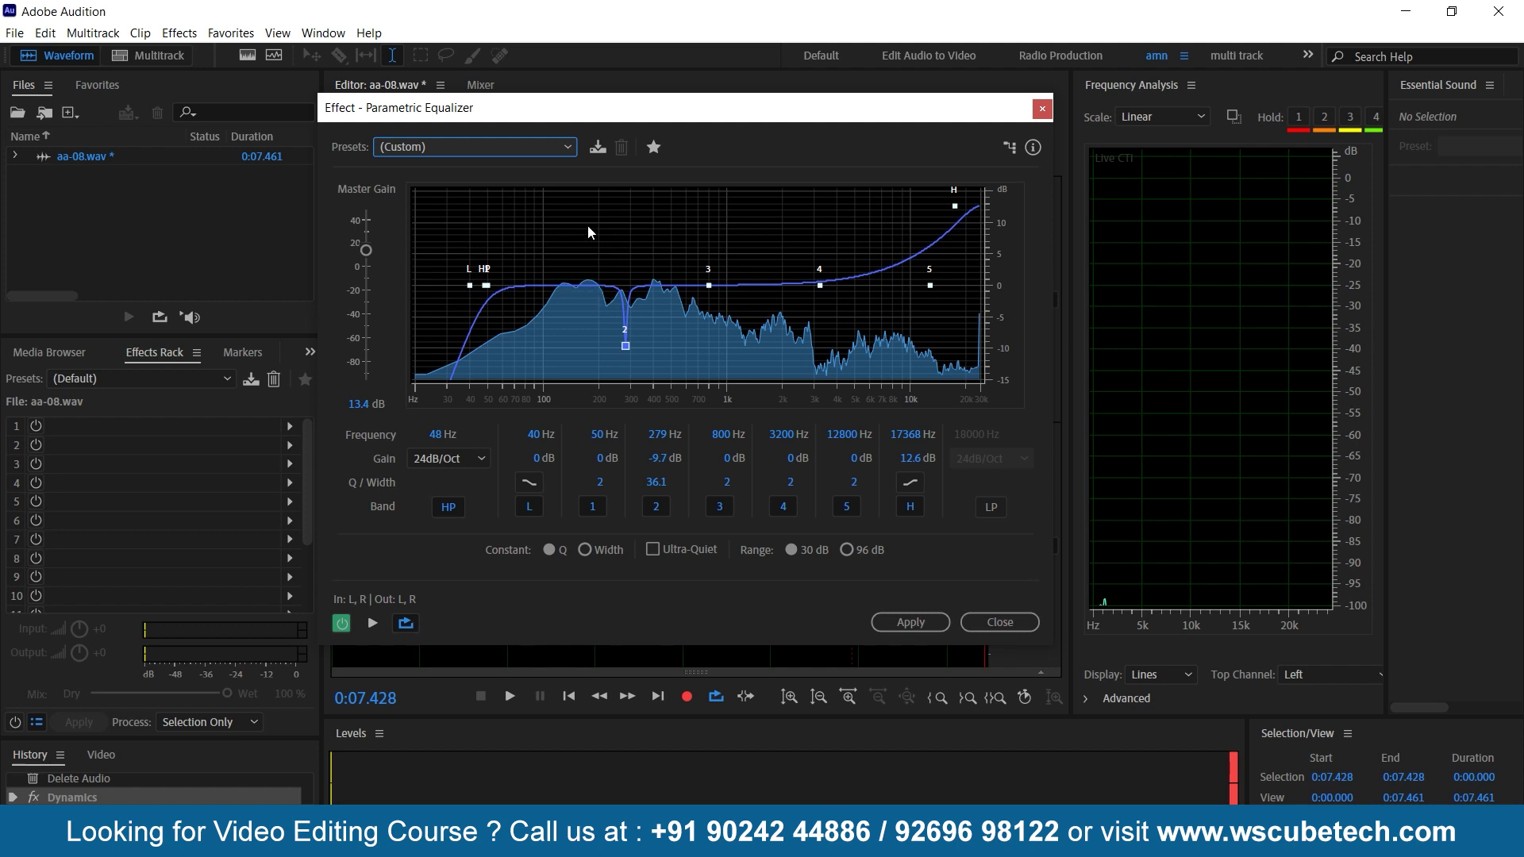
# - Close the Parametric Equalizer without applying it, and place the playhead at about 1.6 seconds in the waveform
pyautogui.click(1014, 623)
pyautogui.click(476, 306)
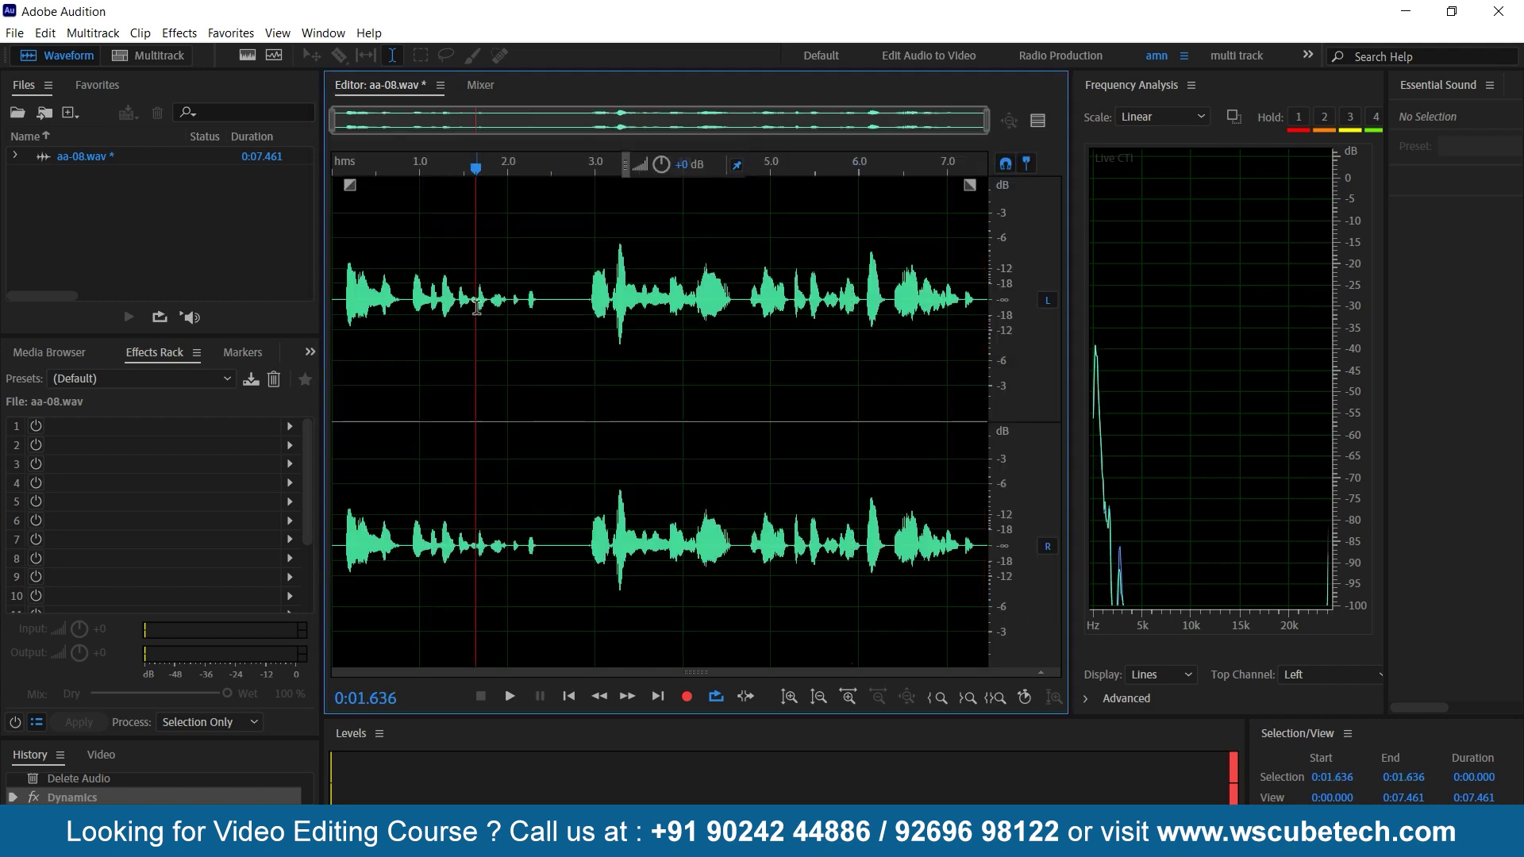